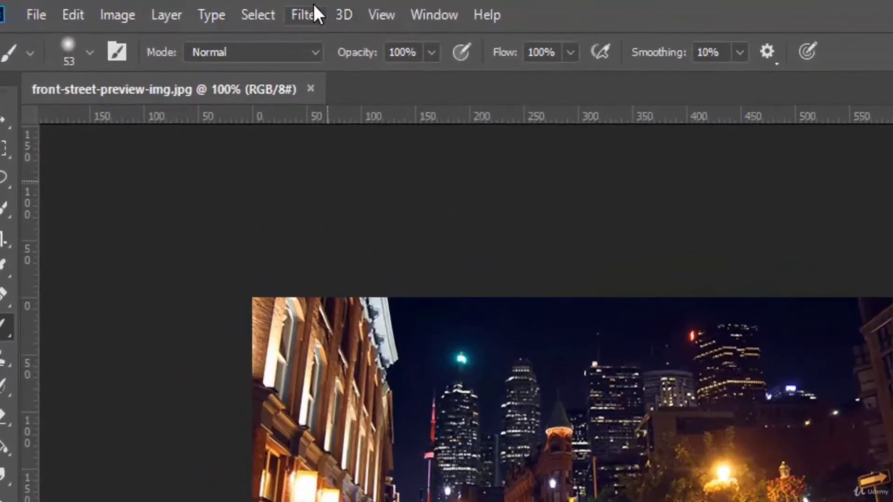
{"action": "left_click", "coordinate": [202, 5]}
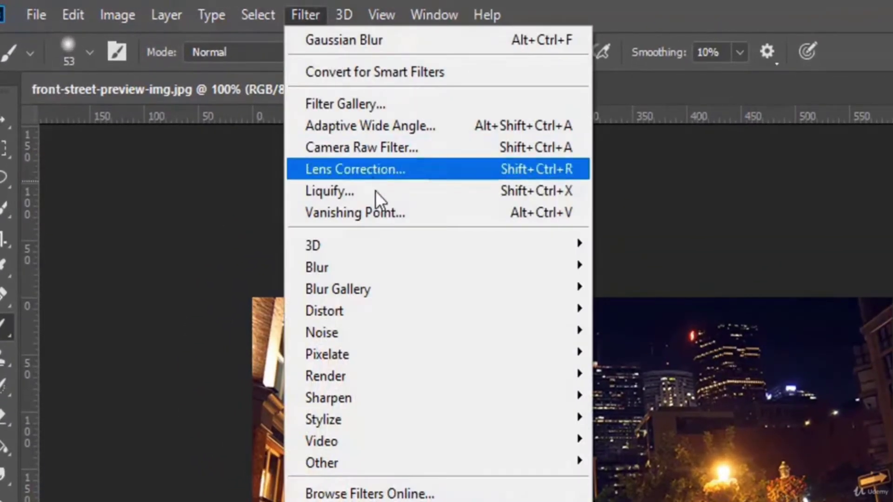
{"action": "mouse_move", "coordinate": [405, 266]}
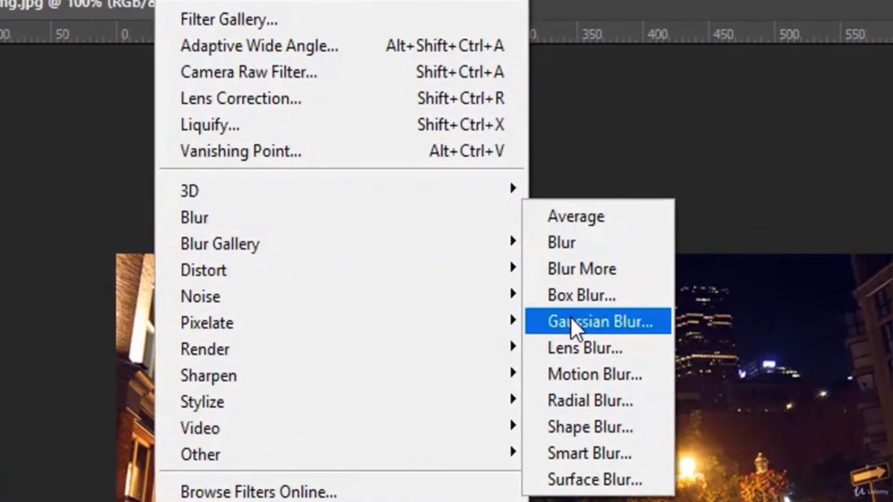
{"action": "left_click", "coordinate": [630, 353]}
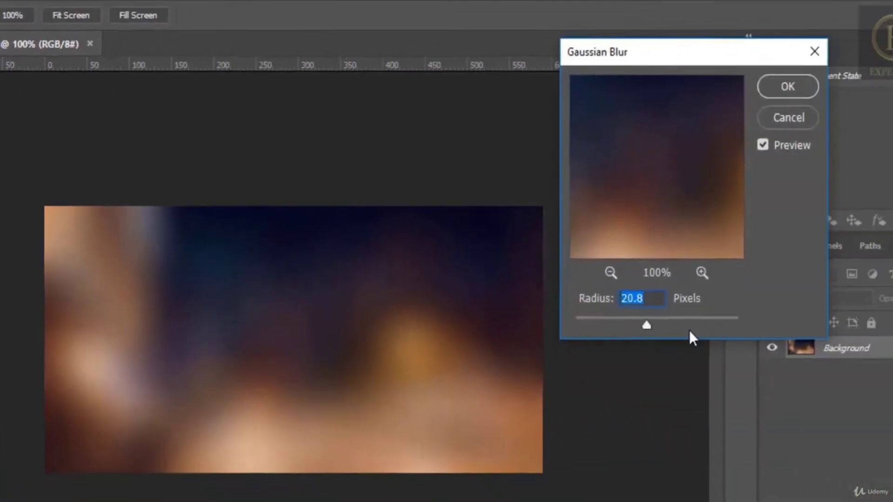
{"action": "left_click_drag", "start_coordinate": [644, 322], "coordinate": [596, 310]}
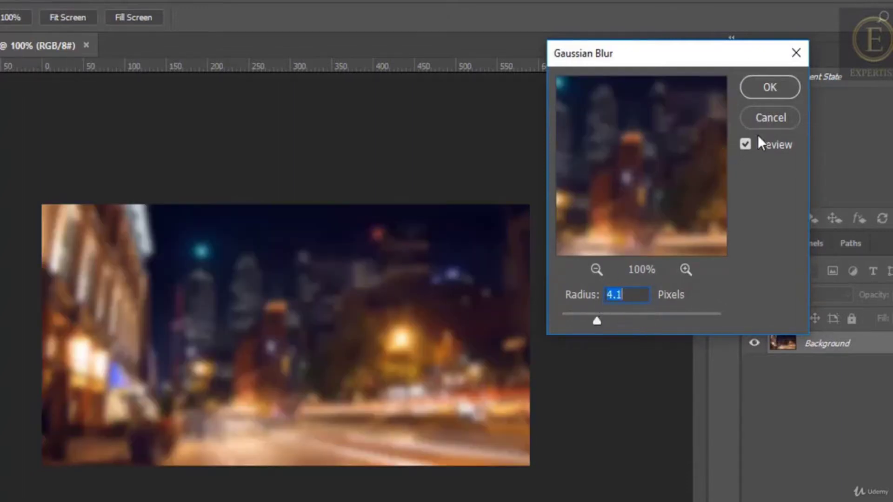
{"action": "left_click", "coordinate": [771, 122]}
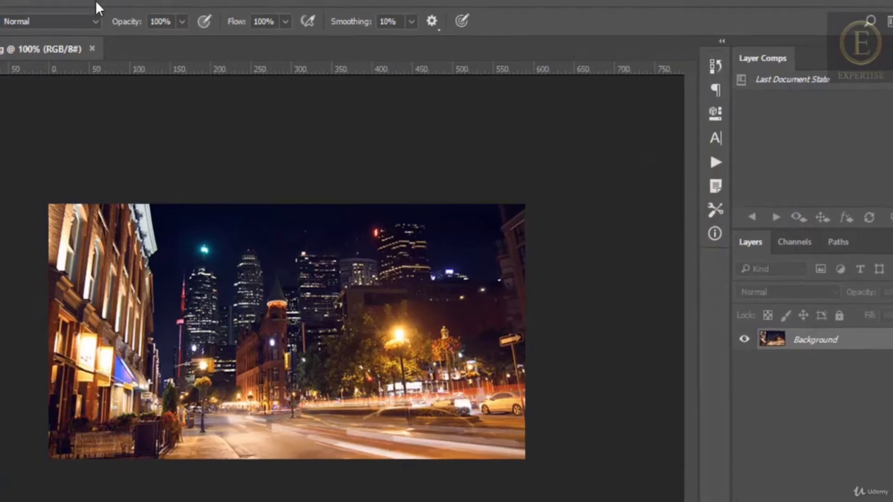
- Start a Field Blur on the night street photo and set its blur amount to 7 px
{"action": "left_click", "coordinate": [97, 4]}
{"action": "mouse_move", "coordinate": [179, 197]}
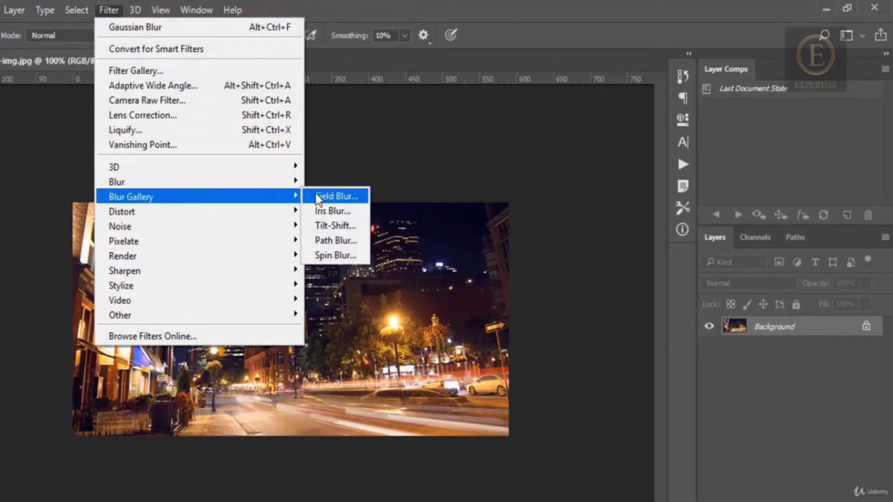
{"action": "left_click", "coordinate": [327, 195]}
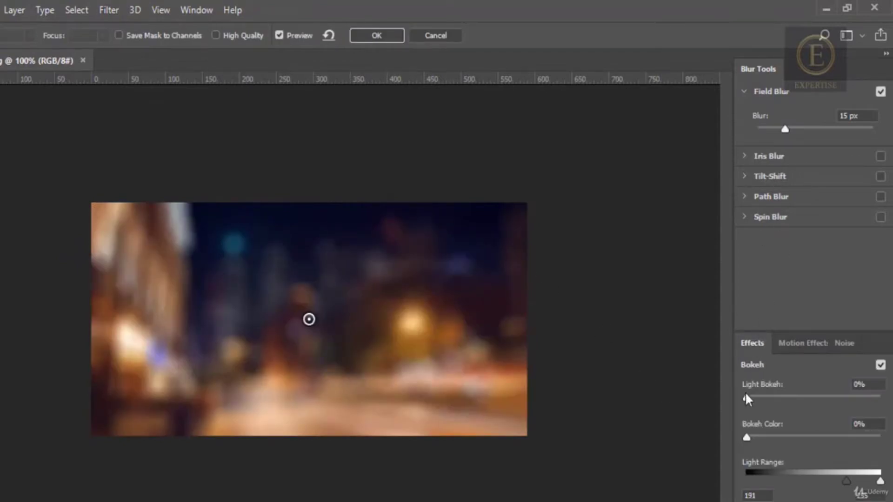
{"action": "mouse_move", "coordinate": [790, 130]}
{"action": "left_mouse_down"}
{"action": "mouse_move", "coordinate": [823, 128]}
{"action": "mouse_move", "coordinate": [796, 129]}
{"action": "left_mouse_up"}
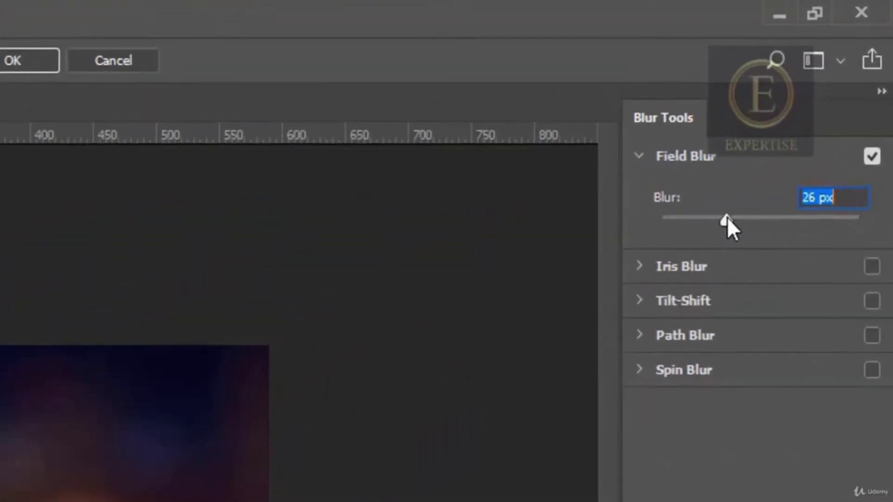
{"action": "left_click_drag", "start_coordinate": [726, 217], "coordinate": [698, 217]}
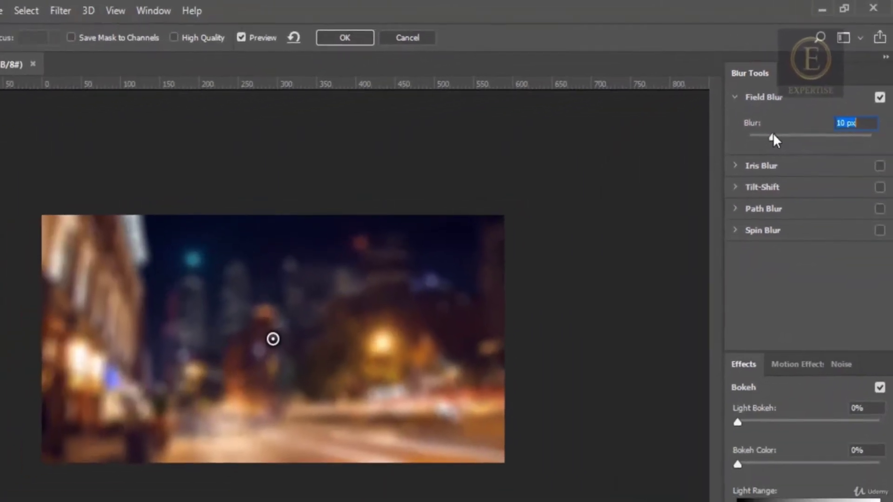
{"action": "left_click_drag", "start_coordinate": [772, 133], "coordinate": [768, 132]}
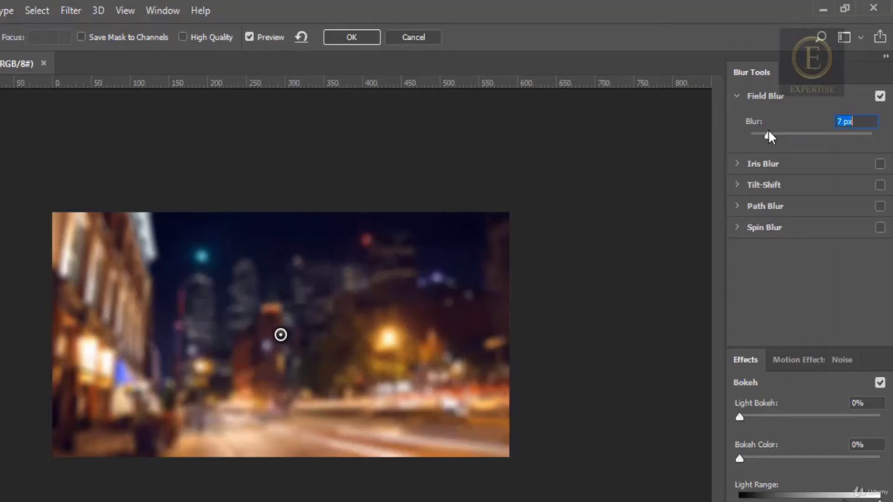
- Set the Light Bokeh to 49% and raise the Field Blur amount to 18 px
{"action": "left_click_drag", "start_coordinate": [740, 417], "coordinate": [786, 417]}
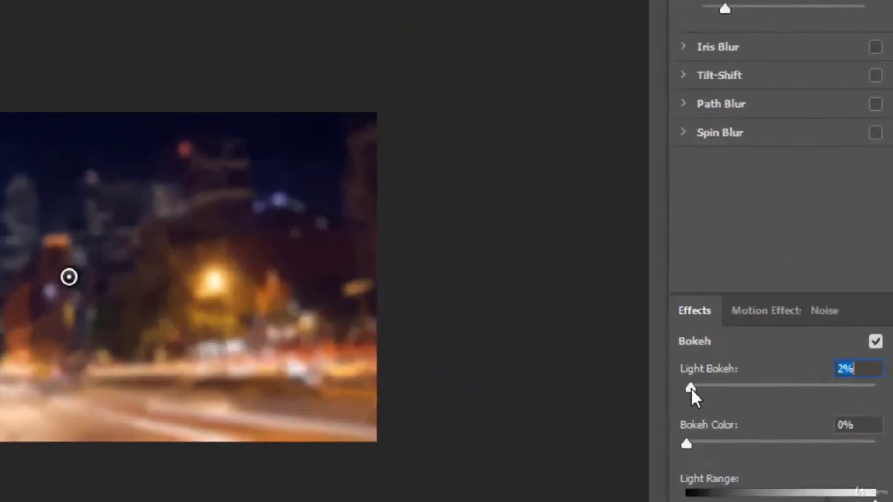
{"action": "left_click_drag", "start_coordinate": [713, 355], "coordinate": [751, 358]}
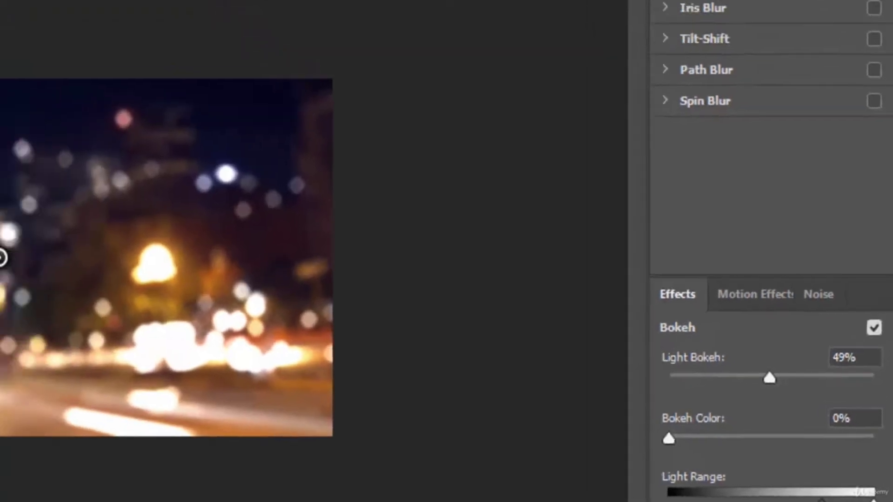
{"action": "mouse_move", "coordinate": [773, 140]}
{"action": "left_mouse_down"}
{"action": "mouse_move", "coordinate": [788, 145]}
{"action": "mouse_move", "coordinate": [752, 144]}
{"action": "mouse_move", "coordinate": [808, 144]}
{"action": "mouse_move", "coordinate": [775, 140]}
{"action": "mouse_move", "coordinate": [785, 144]}
{"action": "left_mouse_up"}
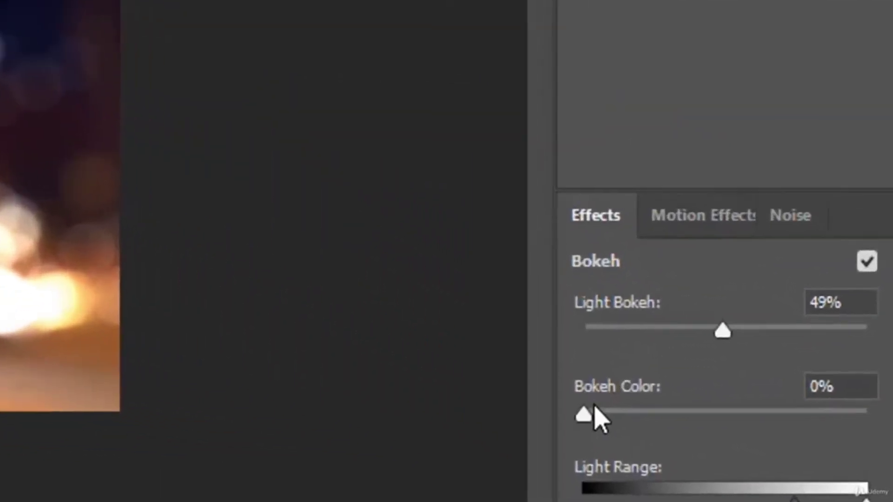
- Set the Bokeh Color to 74% and reduce the Light Bokeh to 39%
{"action": "left_click_drag", "start_coordinate": [595, 409], "coordinate": [632, 411]}
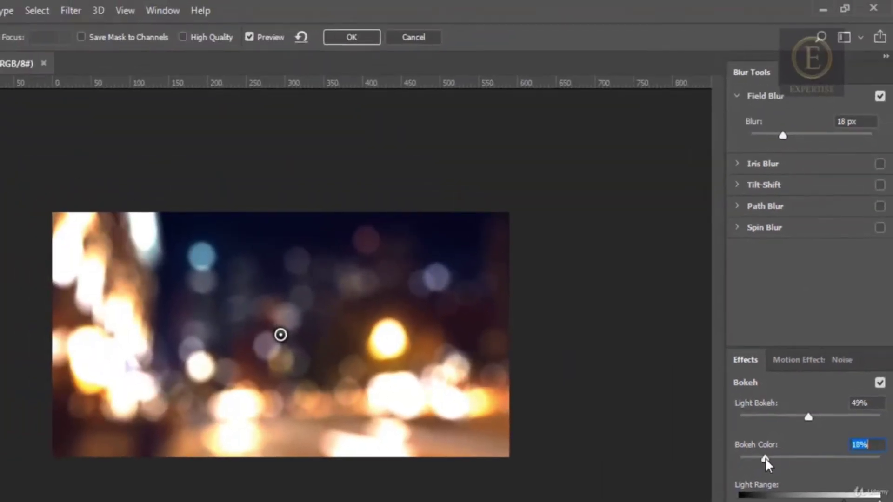
{"action": "left_click_drag", "start_coordinate": [765, 457], "coordinate": [841, 459]}
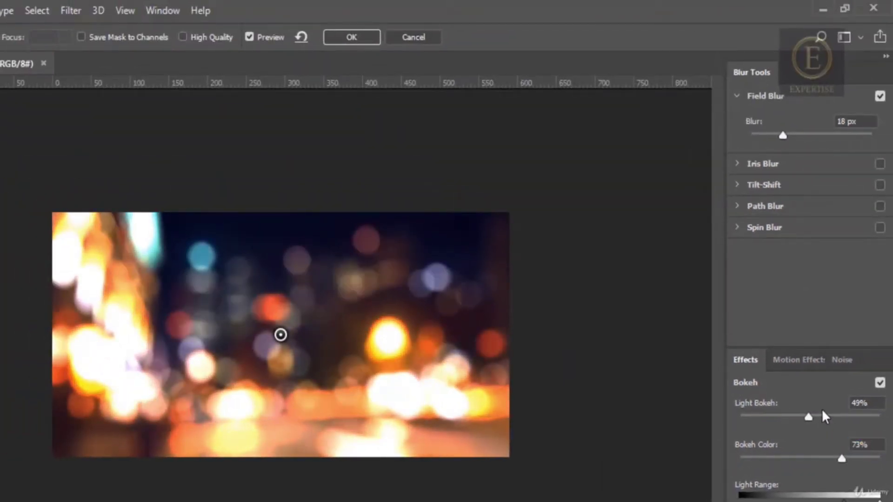
{"action": "mouse_move", "coordinate": [807, 415]}
{"action": "left_mouse_down"}
{"action": "mouse_move", "coordinate": [785, 415]}
{"action": "mouse_move", "coordinate": [794, 414]}
{"action": "left_mouse_up"}
{"action": "mouse_move", "coordinate": [840, 459]}
{"action": "left_mouse_down"}
{"action": "mouse_move", "coordinate": [833, 457]}
{"action": "mouse_move", "coordinate": [844, 458]}
{"action": "left_mouse_up"}
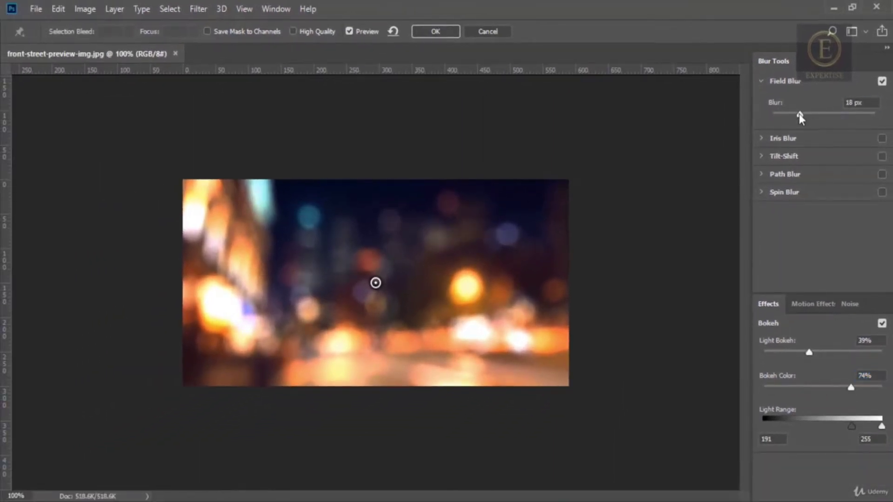
- Lower the Field Blur amount to 16 px and apply the blur to the street photo
{"action": "left_click_drag", "start_coordinate": [799, 114], "coordinate": [798, 113]}
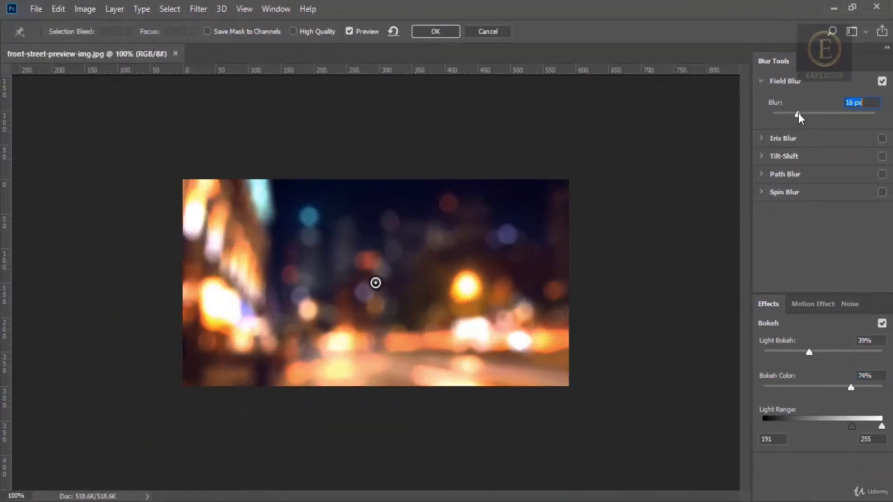
{"action": "left_click", "coordinate": [439, 31]}
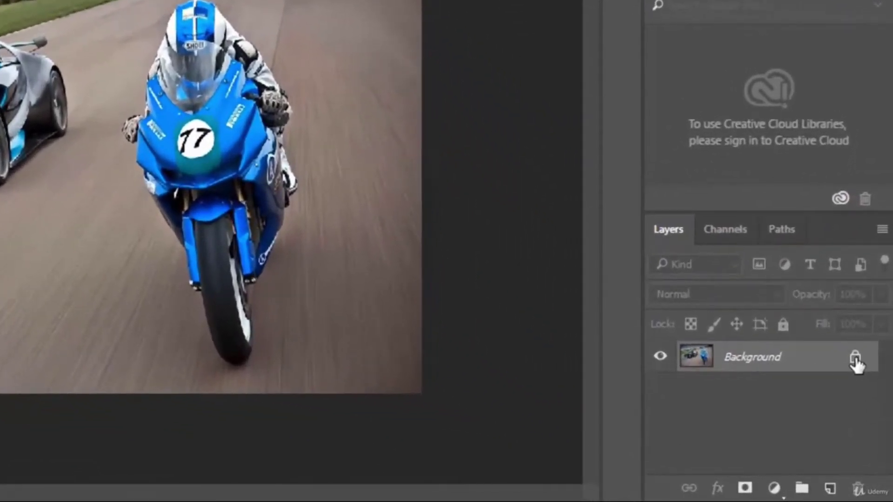
- Unlock the race photo's Background layer and select the sky, grass, road and car around the motorcycle with the Quick Selection tool
{"action": "left_click", "coordinate": [855, 358]}
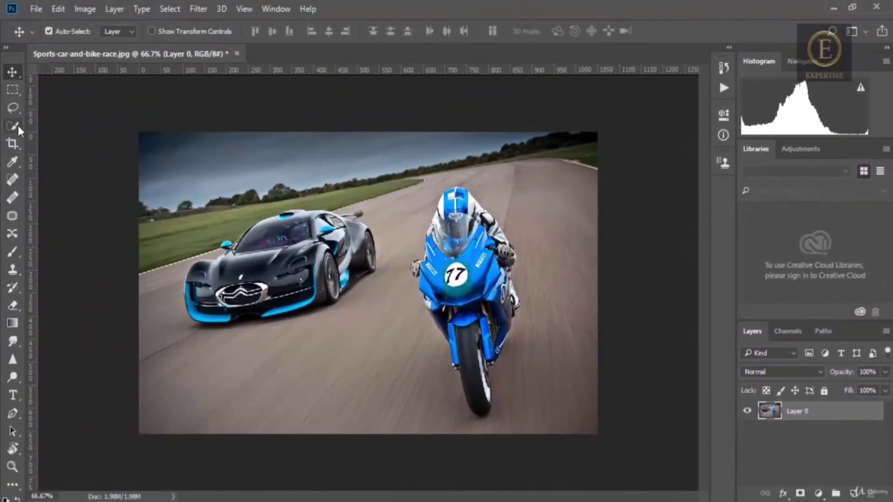
{"action": "left_click", "coordinate": [15, 126]}
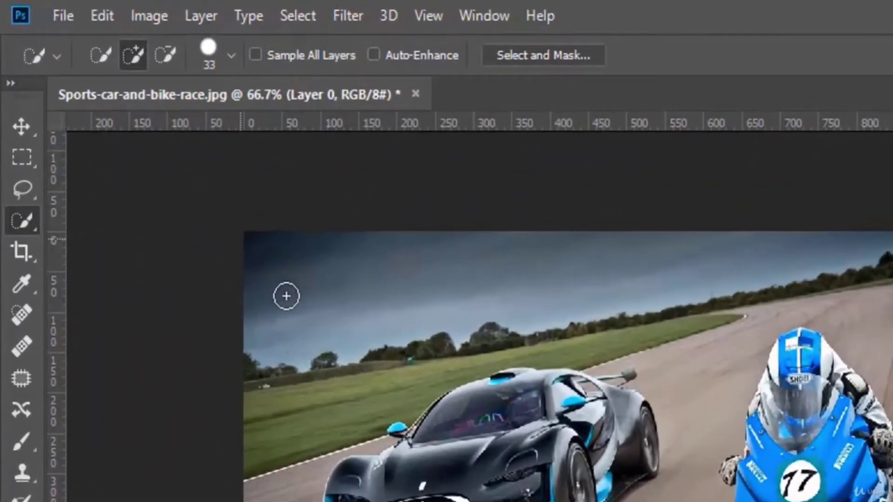
{"action": "left_click_drag", "start_coordinate": [285, 295], "coordinate": [335, 339]}
{"action": "mouse_move", "coordinate": [324, 403]}
{"action": "left_mouse_down"}
{"action": "mouse_move", "coordinate": [319, 468]}
{"action": "mouse_move", "coordinate": [220, 343]}
{"action": "mouse_move", "coordinate": [196, 339]}
{"action": "mouse_move", "coordinate": [211, 358]}
{"action": "mouse_move", "coordinate": [297, 392]}
{"action": "mouse_move", "coordinate": [227, 322]}
{"action": "mouse_move", "coordinate": [253, 235]}
{"action": "mouse_move", "coordinate": [306, 186]}
{"action": "mouse_move", "coordinate": [431, 162]}
{"action": "mouse_move", "coordinate": [329, 249]}
{"action": "mouse_move", "coordinate": [328, 241]}
{"action": "left_mouse_up"}
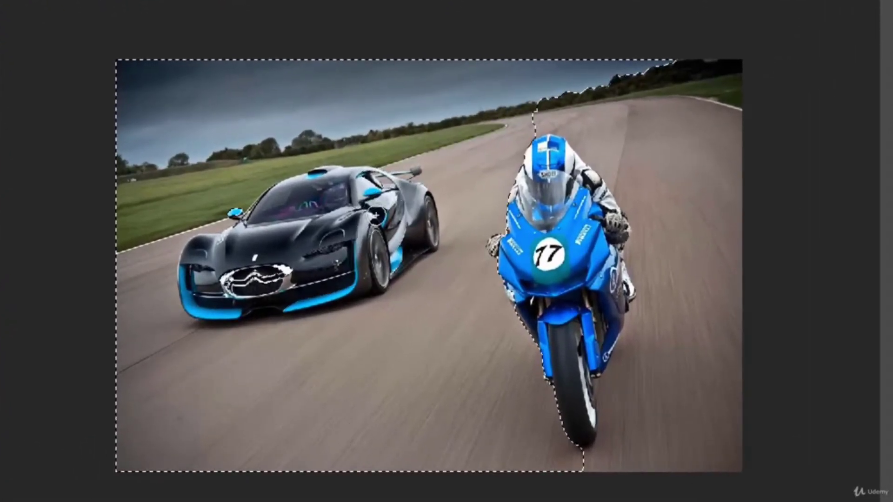
{"action": "left_click_drag", "start_coordinate": [633, 468], "coordinate": [668, 430]}
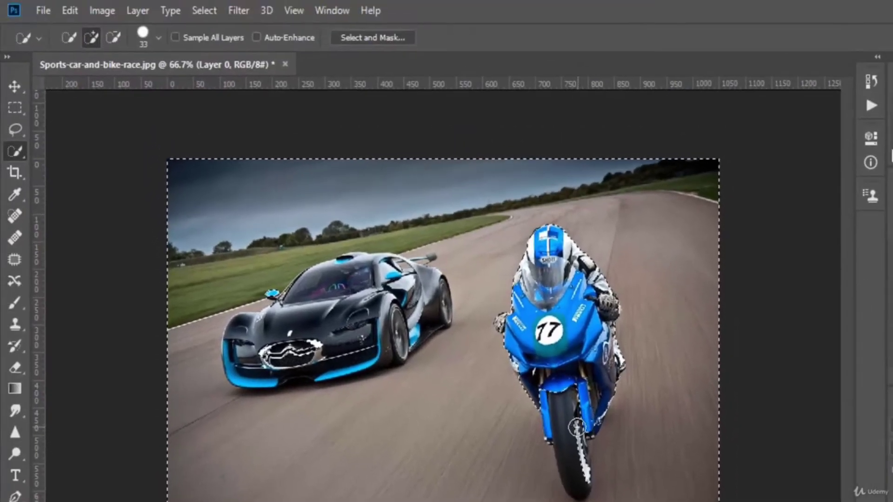
- Subtract the motorcycle's front wheel and the edge beside the rider's leg from the selection
{"action": "left_click", "coordinate": [116, 41]}
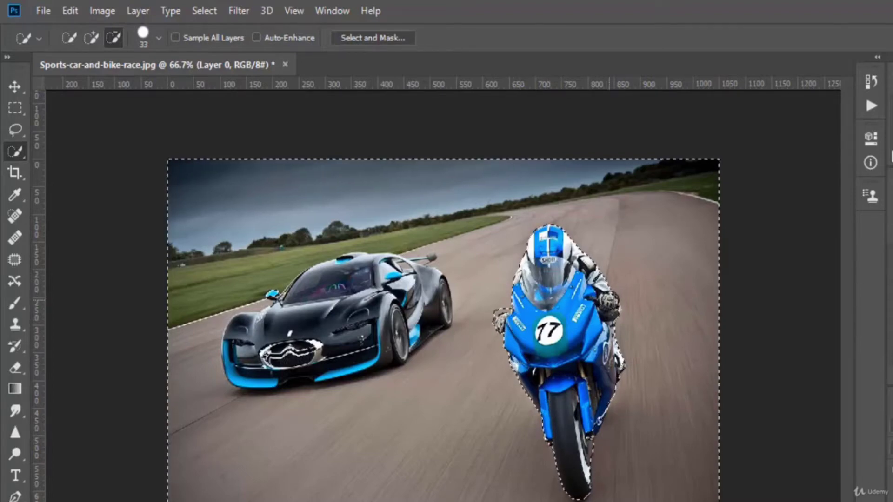
{"action": "left_click_drag", "start_coordinate": [618, 348], "coordinate": [620, 355]}
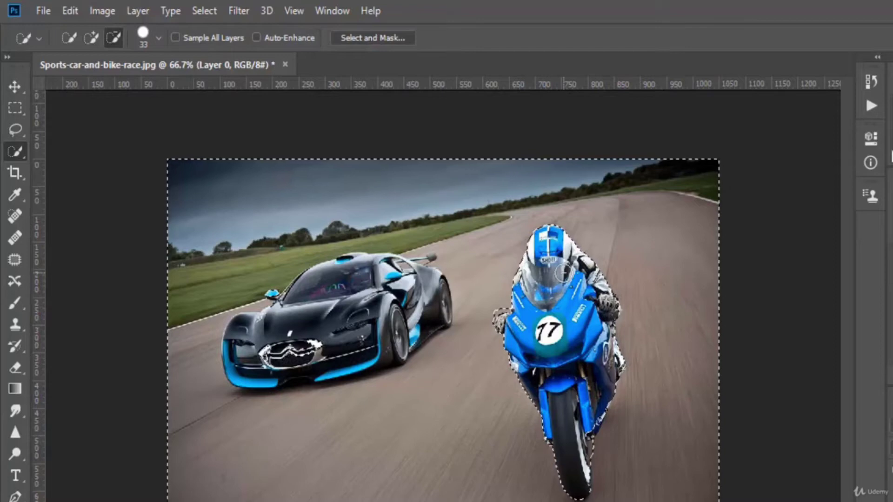
- Invert the selection to the motorcycle and rider, and invert it back to the surroundings
{"action": "key", "text": "ctrl+shift+i"}
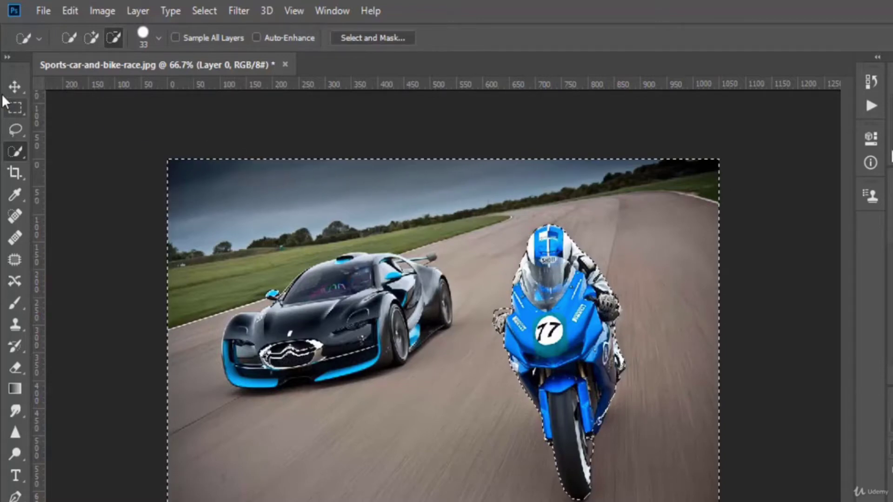
{"action": "left_click", "coordinate": [8, 111]}
{"action": "right_click", "coordinate": [340, 218]}
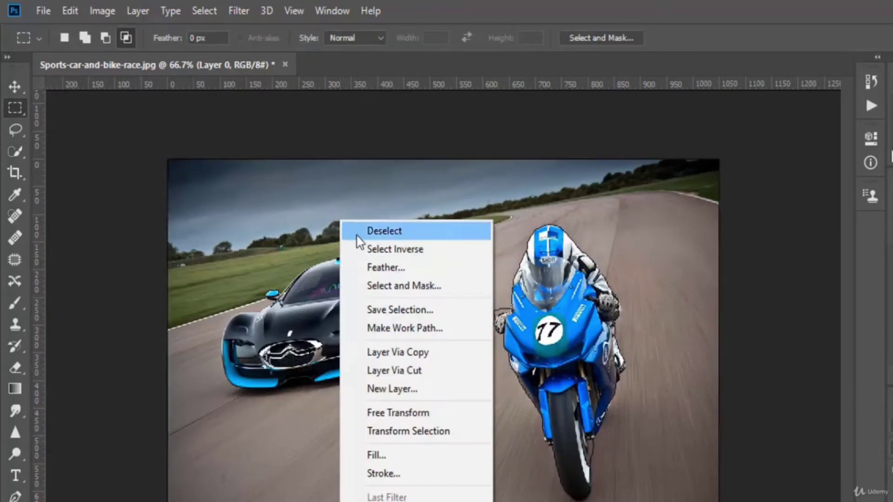
{"action": "left_click", "coordinate": [372, 246]}
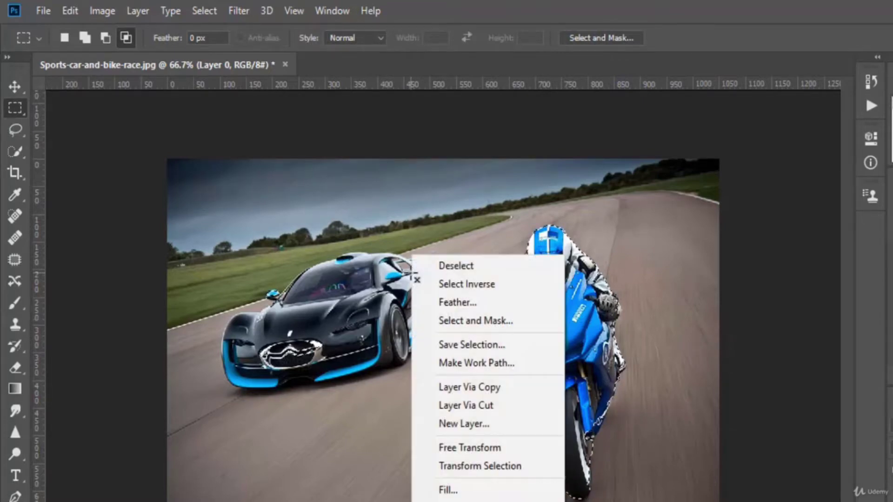
{"action": "left_click", "coordinate": [439, 284]}
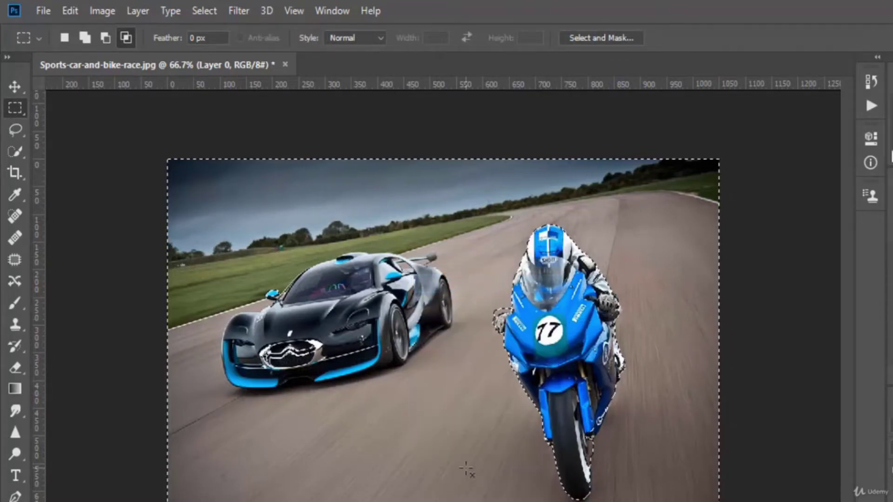
{"action": "left_click", "coordinate": [238, 7]}
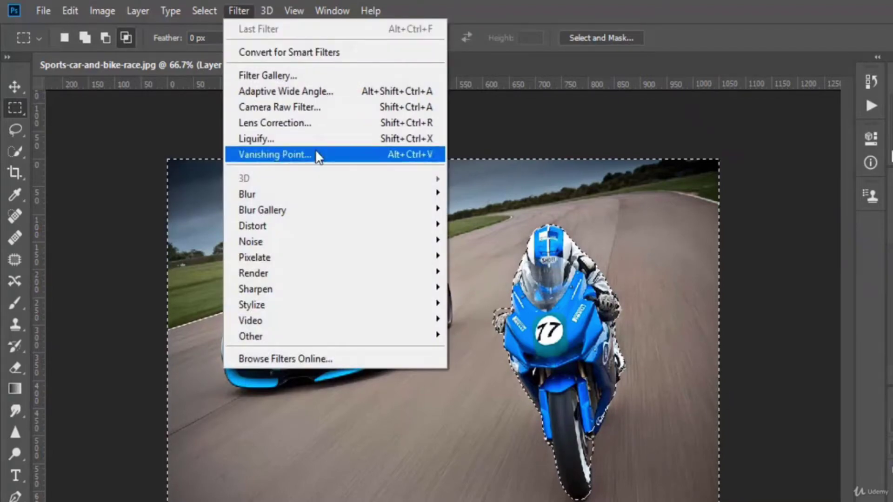
{"action": "mouse_move", "coordinate": [390, 202]}
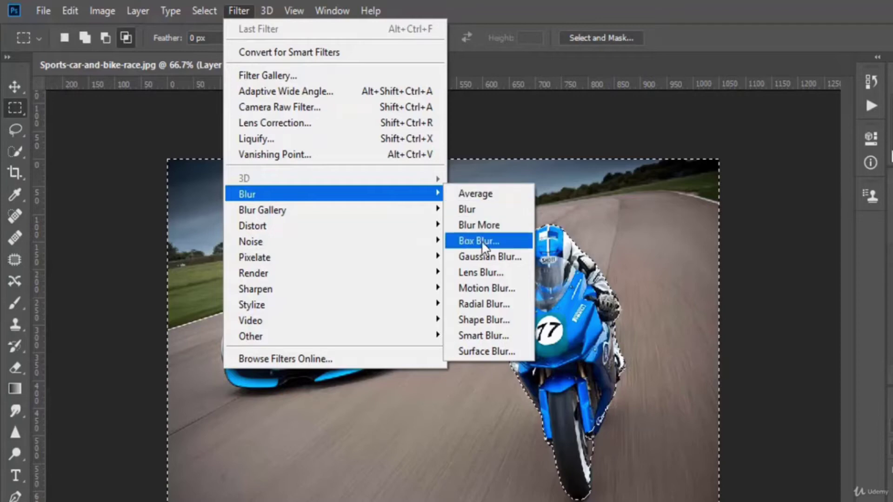
{"action": "left_click", "coordinate": [483, 257]}
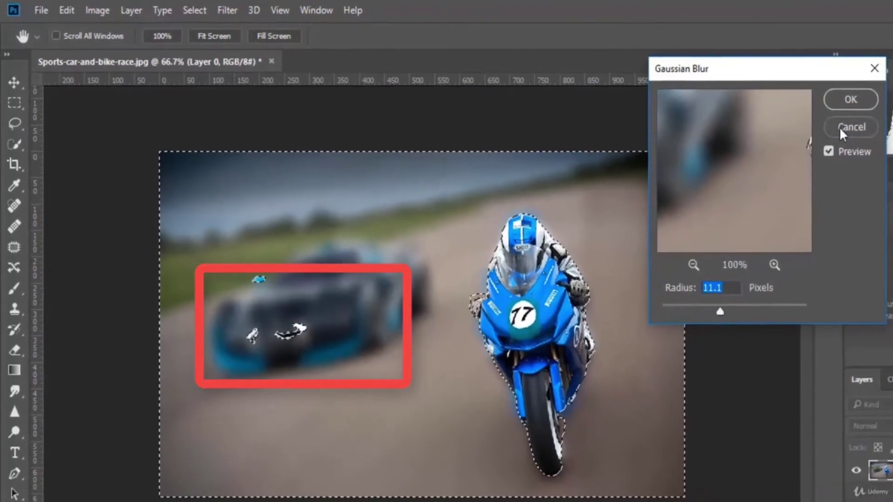
{"action": "left_click", "coordinate": [883, 134]}
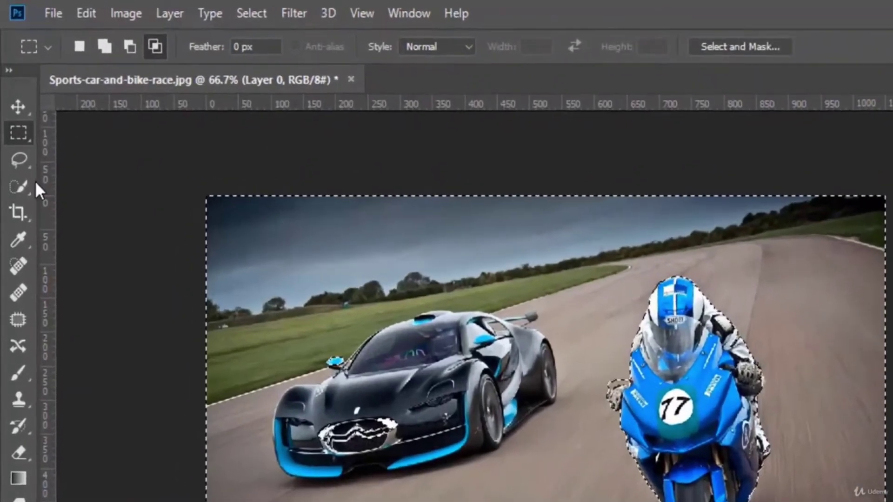
- Try a Gaussian Blur with an 11.1 px radius on the surroundings of the motorcycle and discard it
{"action": "left_click", "coordinate": [14, 142]}
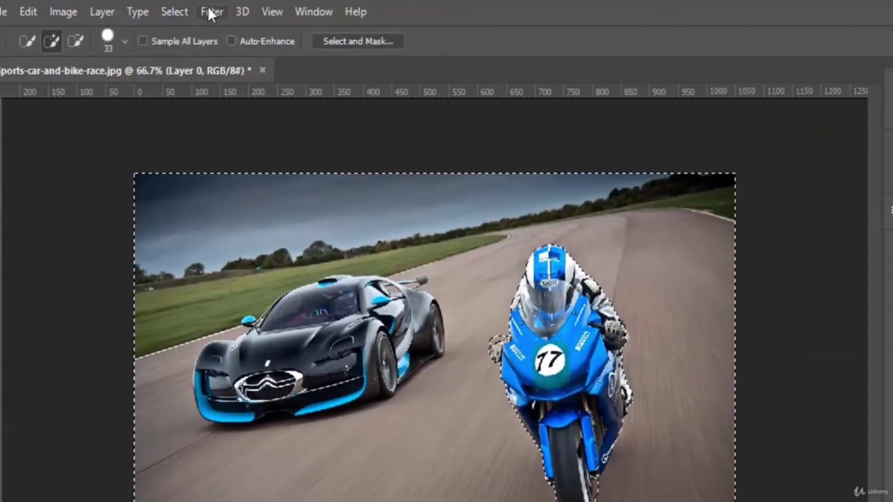
{"action": "left_click", "coordinate": [209, 10]}
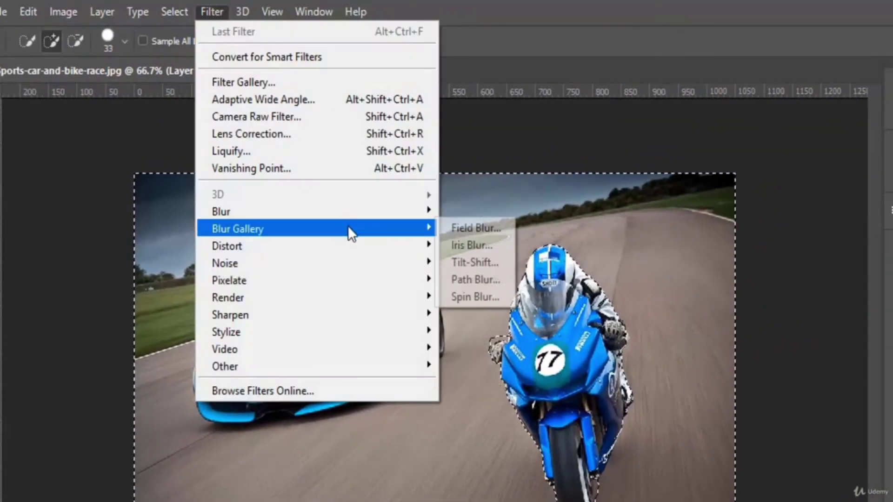
{"action": "mouse_move", "coordinate": [401, 210]}
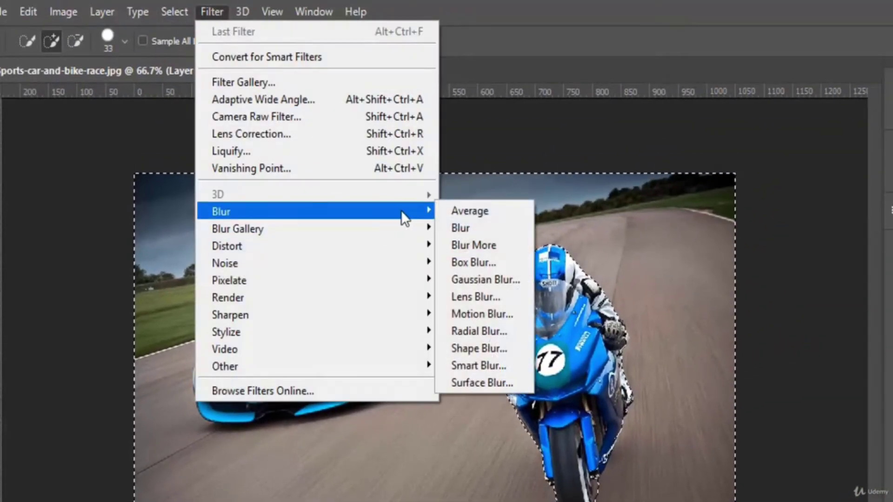
{"action": "left_click", "coordinate": [484, 279]}
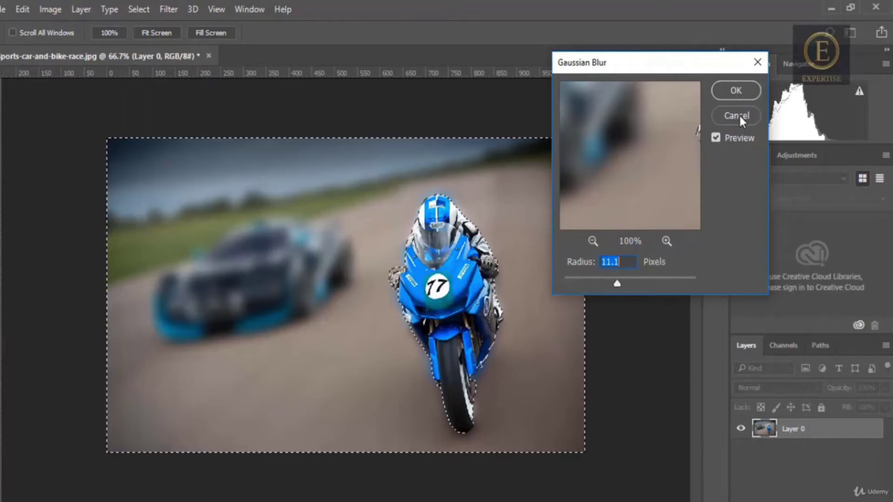
{"action": "left_click", "coordinate": [738, 114]}
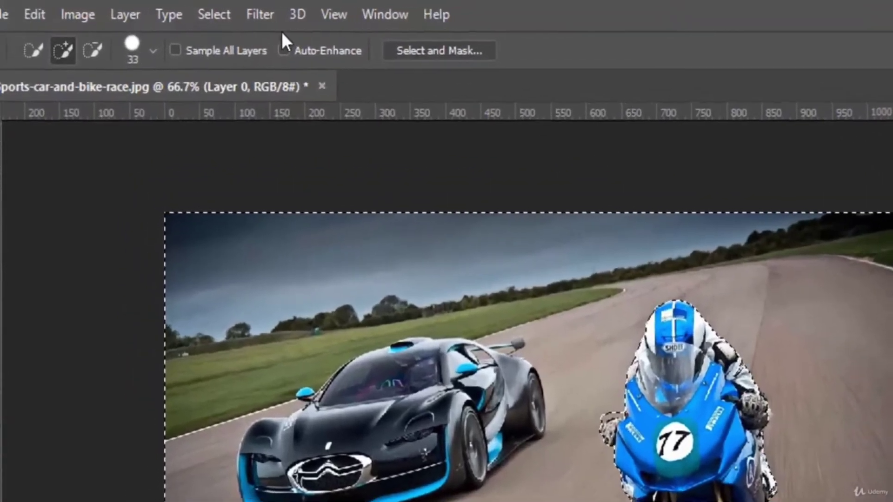
- Start a Field Blur on the selected surroundings of the motorcycle and raise its Light Bokeh to 83%
{"action": "left_click", "coordinate": [194, 10]}
{"action": "mouse_move", "coordinate": [288, 202]}
{"action": "mouse_move", "coordinate": [409, 281]}
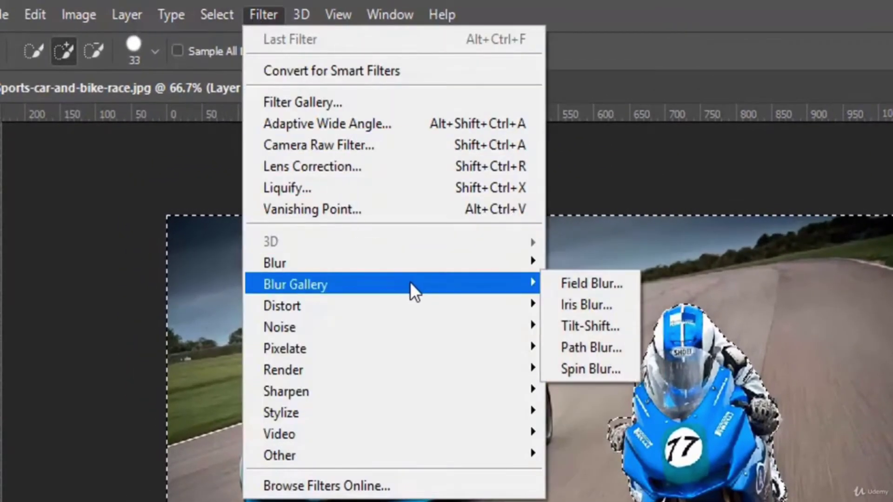
{"action": "left_click", "coordinate": [590, 281]}
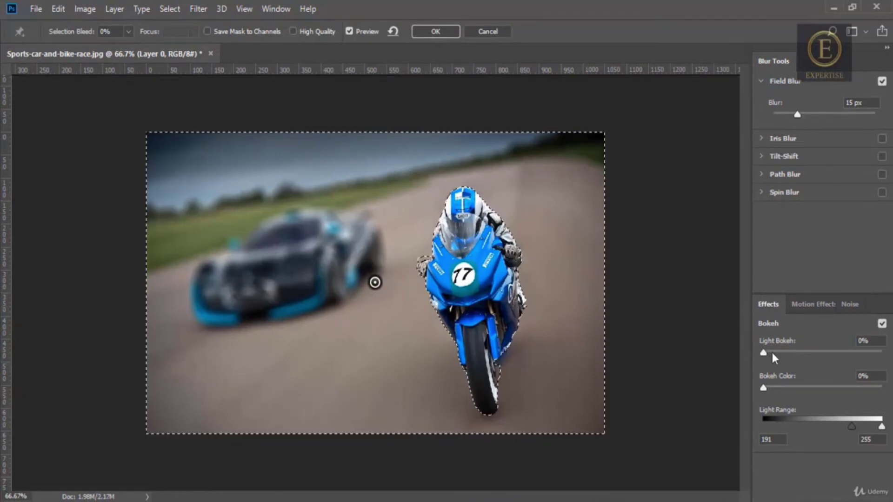
{"action": "left_click_drag", "start_coordinate": [762, 353], "coordinate": [861, 352]}
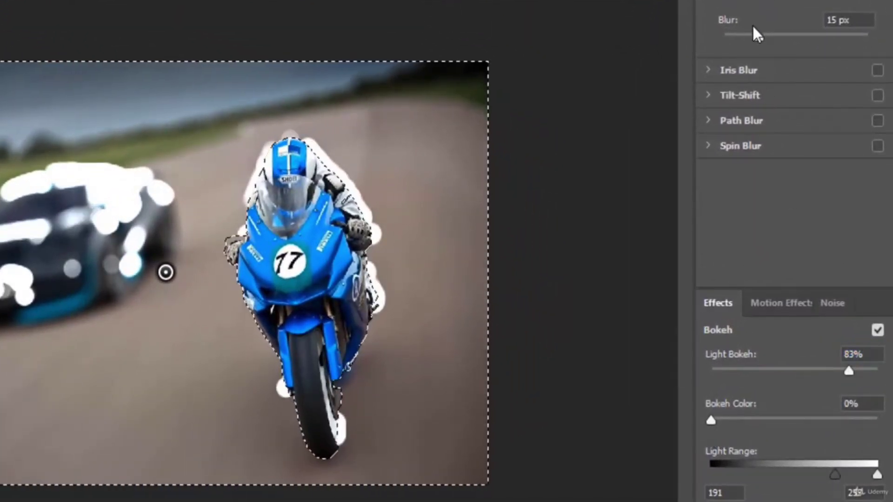
- Raise the Field Blur amount to 24 px, reduce the Light Bokeh, and apply the blur to the race photo
{"action": "left_click_drag", "start_coordinate": [759, 37], "coordinate": [769, 35]}
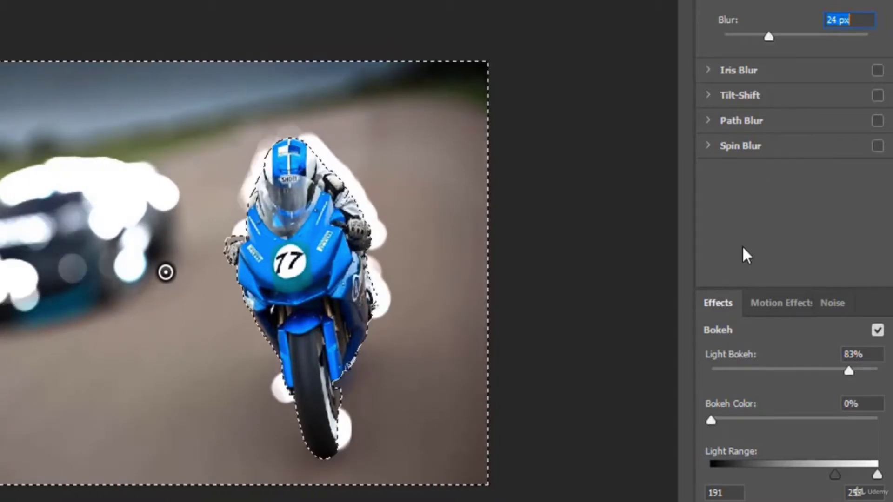
{"action": "left_click_drag", "start_coordinate": [781, 367], "coordinate": [806, 368]}
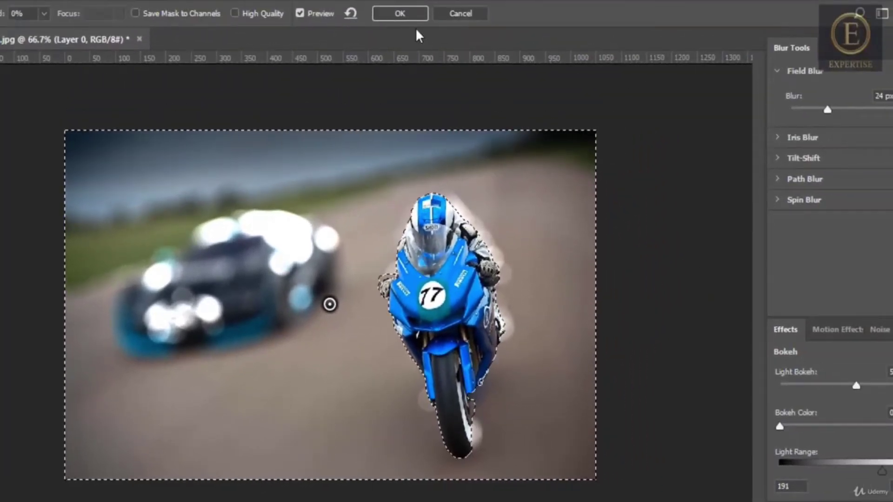
{"action": "left_click", "coordinate": [400, 13]}
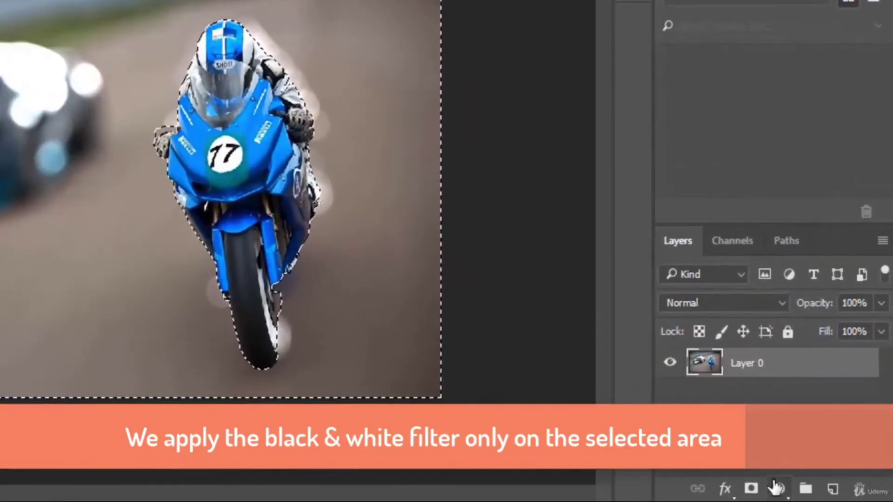
- Add a Black & White adjustment layer limited to the selected surroundings, keeping the default preset
{"action": "left_click", "coordinate": [777, 487]}
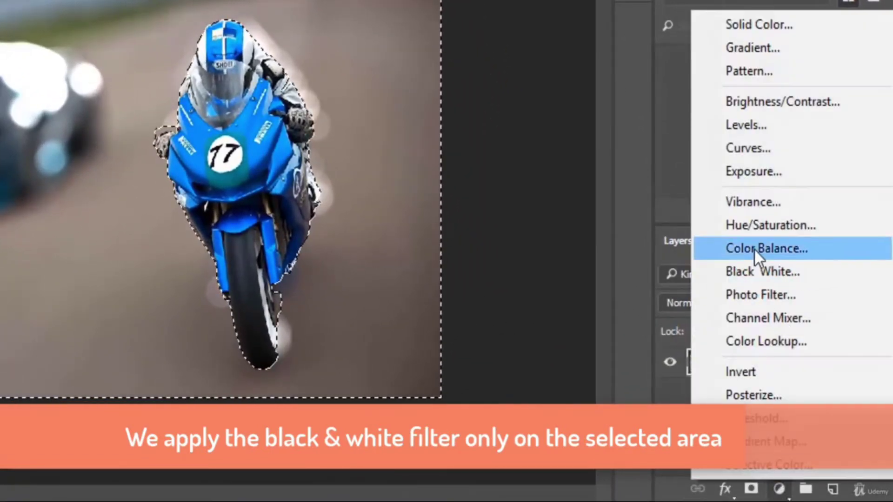
{"action": "left_click", "coordinate": [746, 277]}
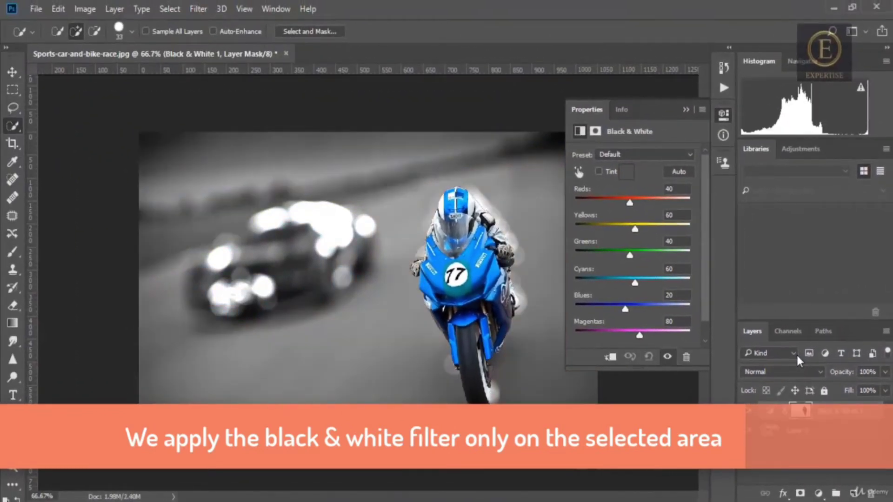
{"action": "left_click", "coordinate": [718, 116]}
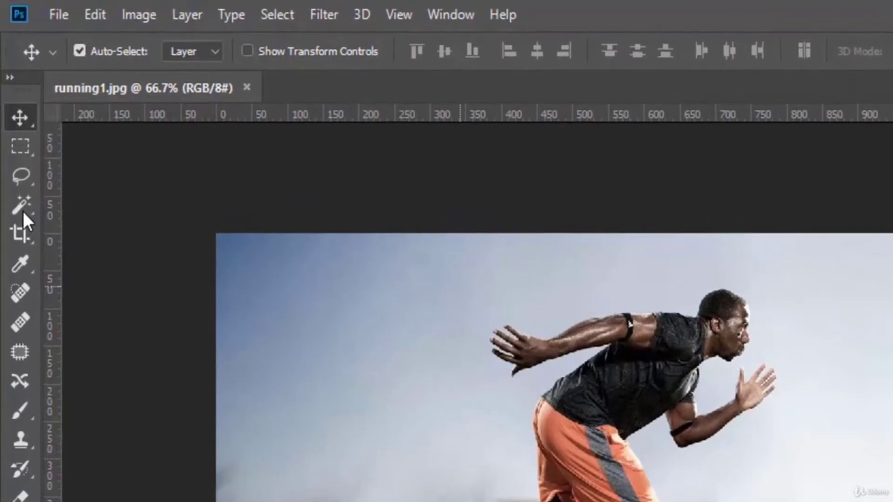
- Select the sky, buildings and field around the runner with the Quick Selection tool, and subtract his raised front hand
{"action": "left_click", "coordinate": [23, 212]}
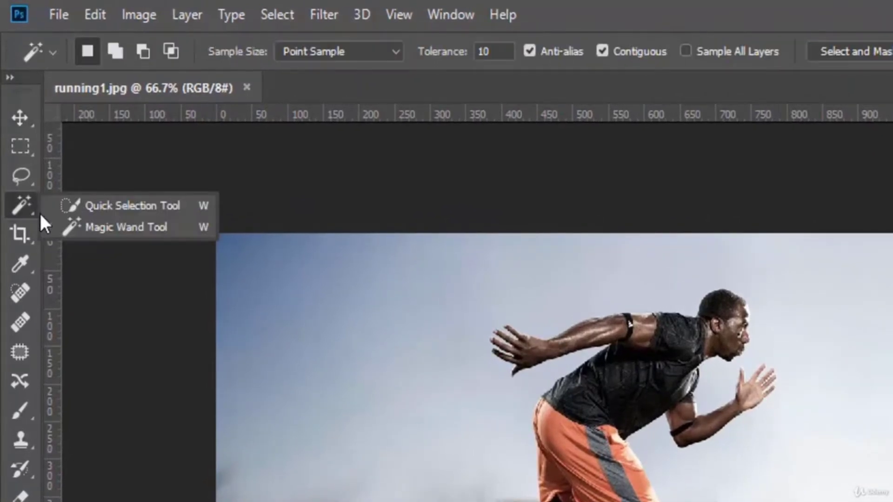
{"action": "left_click", "coordinate": [77, 205]}
{"action": "mouse_move", "coordinate": [227, 241]}
{"action": "left_mouse_down"}
{"action": "mouse_move", "coordinate": [314, 316]}
{"action": "mouse_move", "coordinate": [370, 425]}
{"action": "left_mouse_up"}
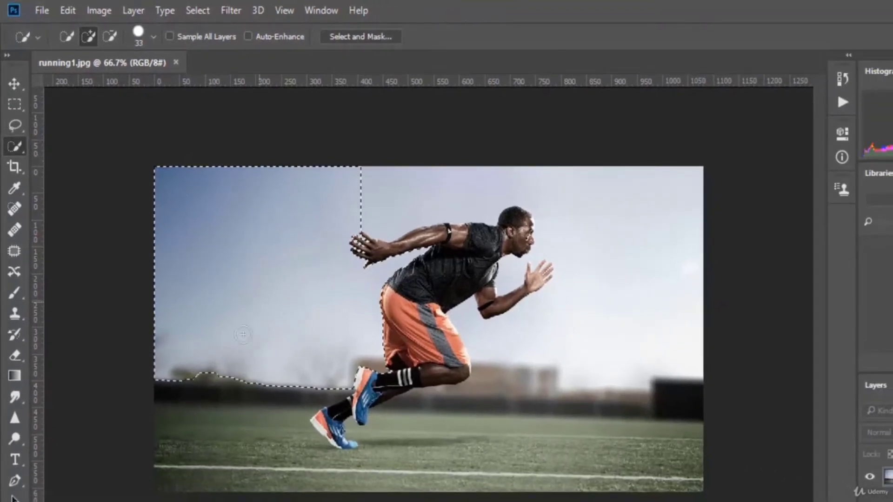
{"action": "left_click_drag", "start_coordinate": [242, 334], "coordinate": [210, 397]}
{"action": "mouse_move", "coordinate": [212, 469]}
{"action": "left_mouse_down"}
{"action": "mouse_move", "coordinate": [267, 496]}
{"action": "mouse_move", "coordinate": [657, 460]}
{"action": "mouse_move", "coordinate": [504, 428]}
{"action": "mouse_move", "coordinate": [445, 442]}
{"action": "mouse_move", "coordinate": [424, 432]}
{"action": "mouse_move", "coordinate": [437, 406]}
{"action": "mouse_move", "coordinate": [514, 375]}
{"action": "mouse_move", "coordinate": [496, 347]}
{"action": "mouse_move", "coordinate": [654, 294]}
{"action": "left_mouse_up"}
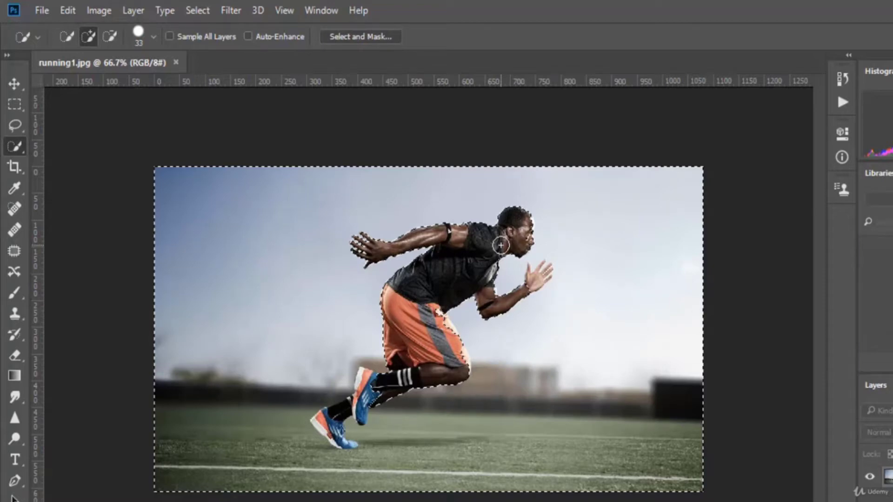
{"action": "key", "text": "alt"}
{"action": "left_click_drag", "start_coordinate": [520, 265], "coordinate": [528, 293]}
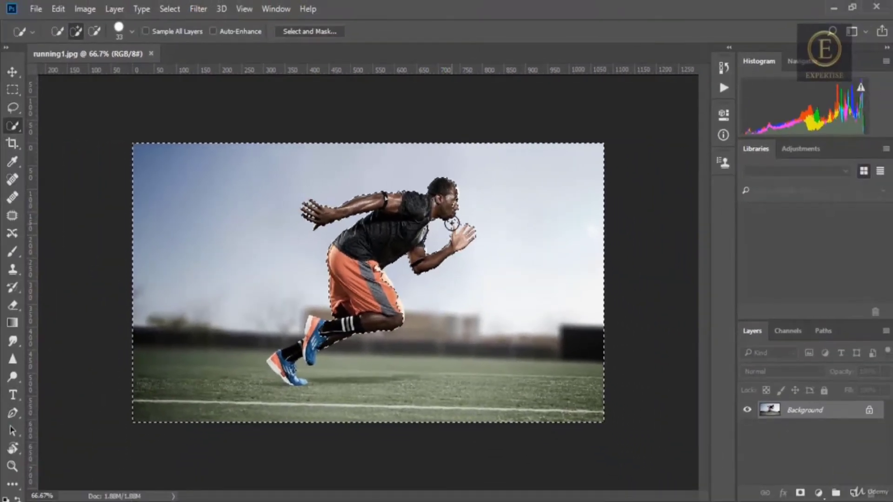
- Reduce the selection brush to 10 px and add the gap between the runner's chin and front hand to the selection
{"action": "left_click", "coordinate": [133, 32]}
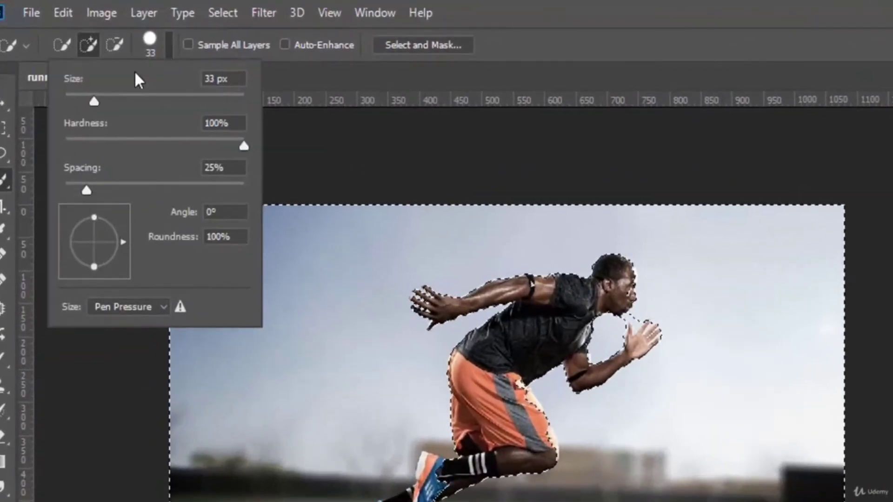
{"action": "left_click_drag", "start_coordinate": [94, 101], "coordinate": [73, 102]}
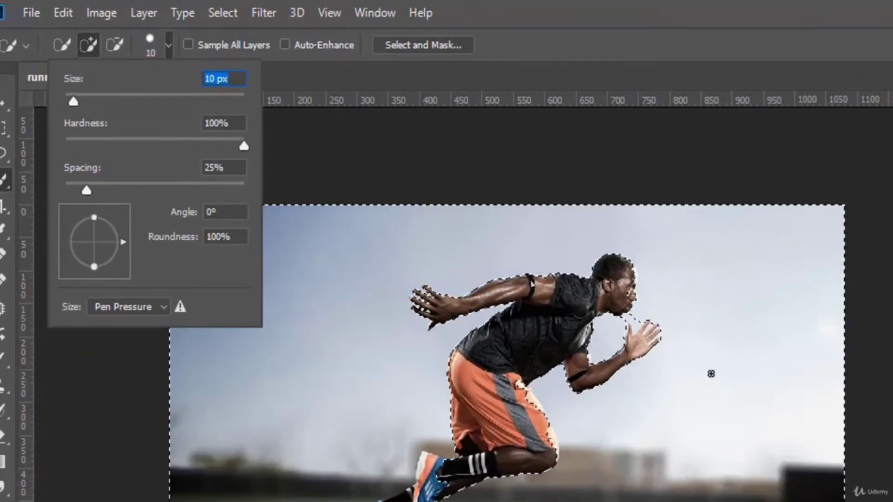
{"action": "key", "text": "Return"}
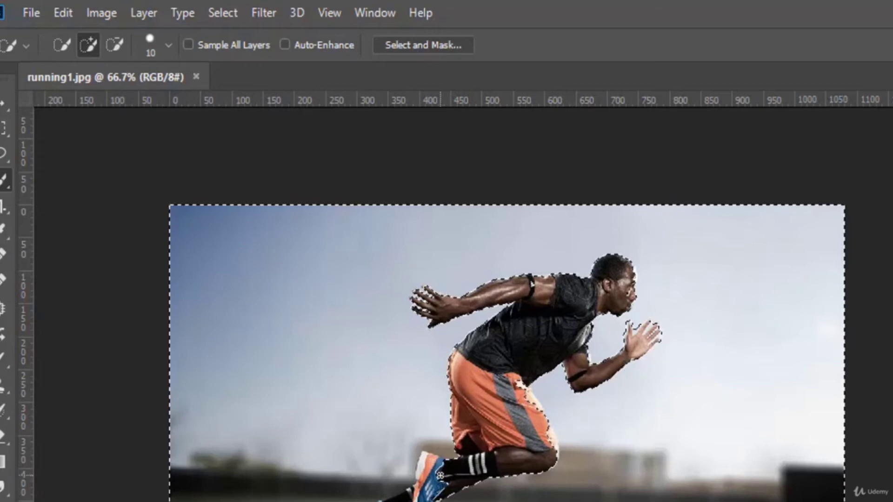
{"action": "key", "text": "ctrl+shift+i"}
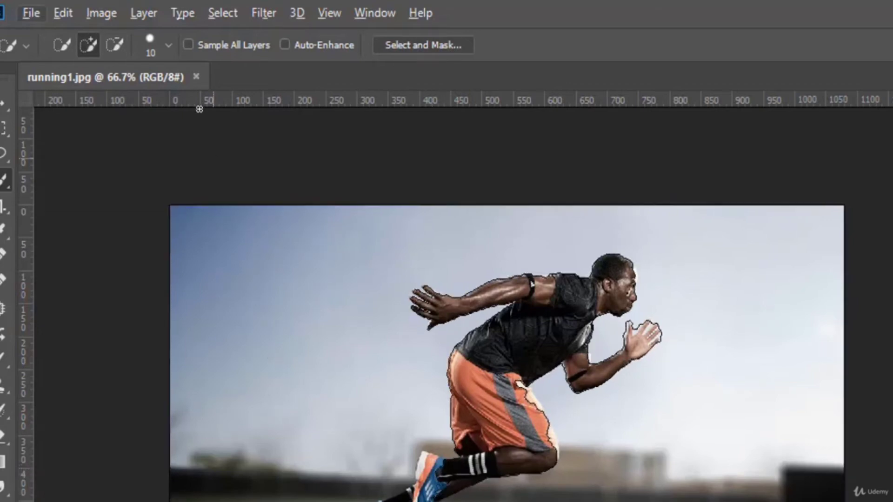
- Set the selection brush to 19 px and subtract the runner's shoes and the front edge of his shorts
{"action": "left_click", "coordinate": [169, 44]}
{"action": "left_click_drag", "start_coordinate": [75, 100], "coordinate": [83, 103]}
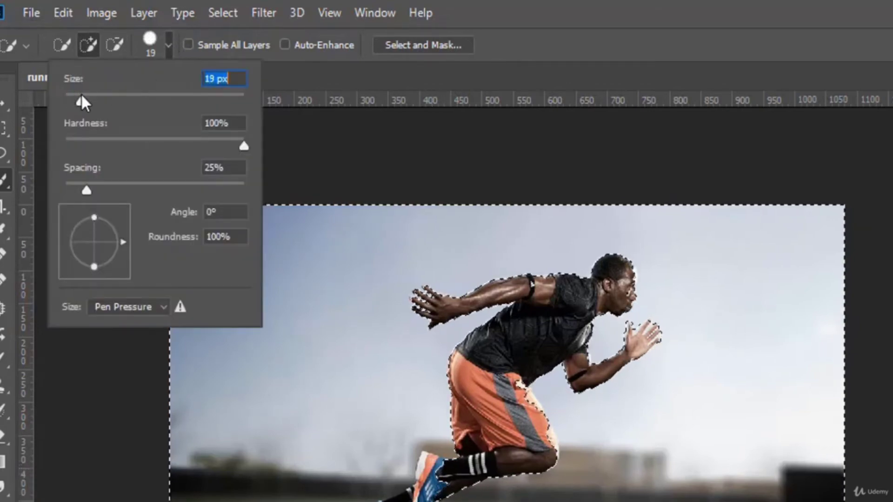
{"action": "key", "text": "alt"}
{"action": "left_click", "coordinate": [433, 466], "text": "alt"}
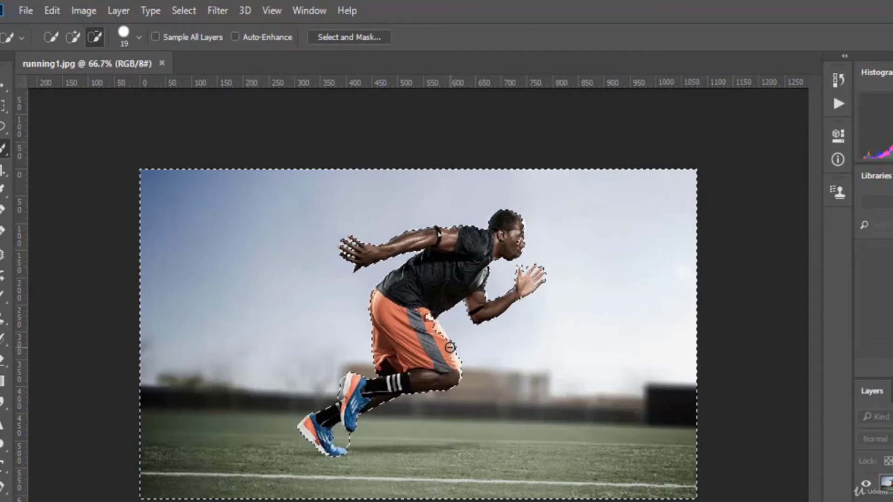
{"action": "left_click", "coordinate": [464, 327]}
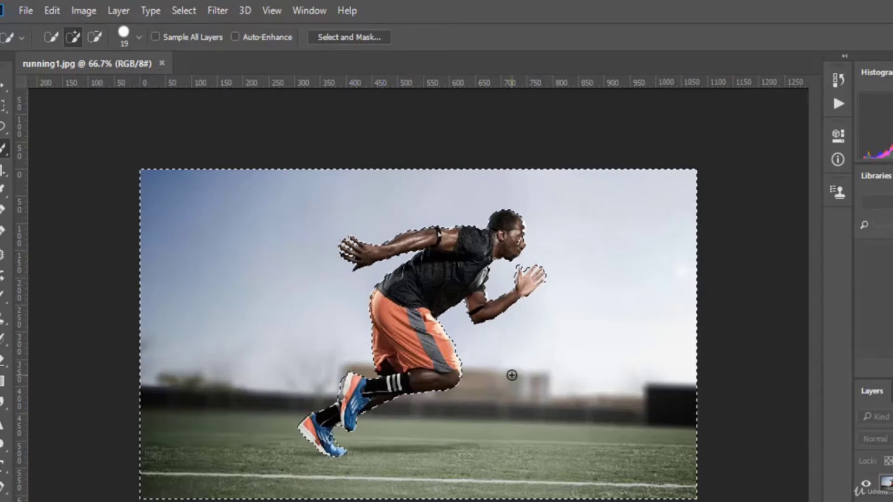
- Invert the selection to the runner and open it in Select and Mask
{"action": "key", "text": "ctrl+shift+i"}
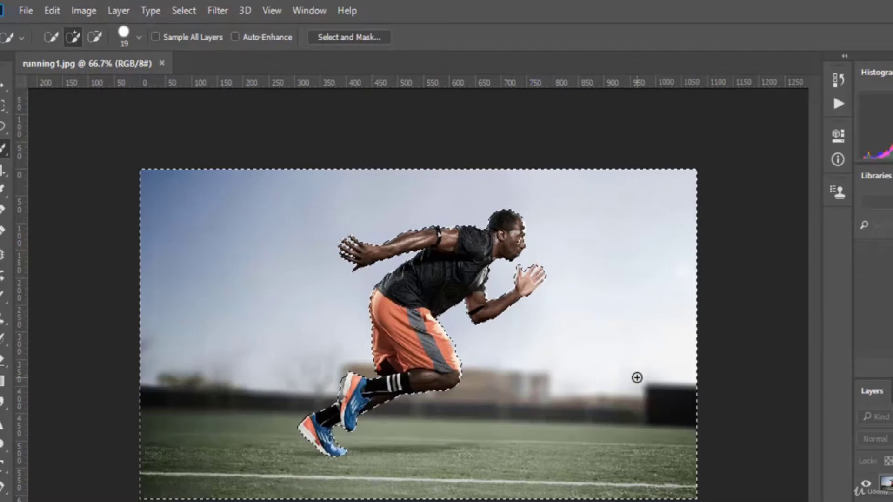
{"action": "key", "text": "ctrl+d"}
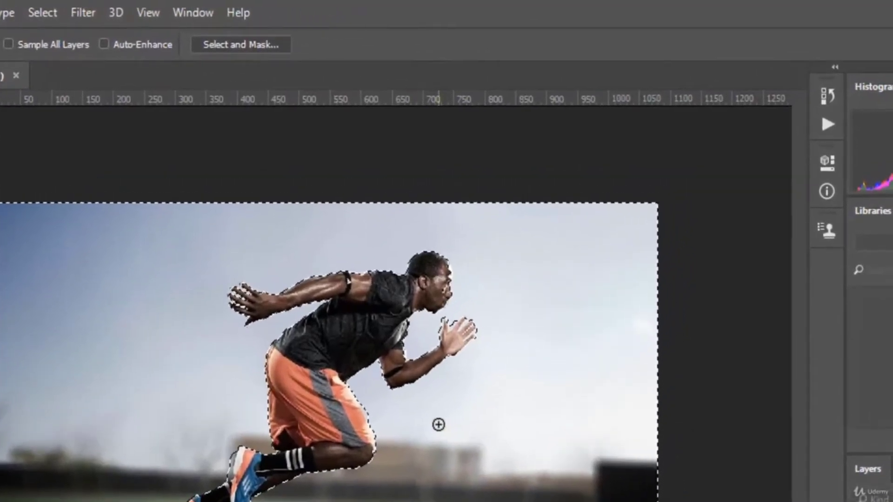
{"action": "right_click", "coordinate": [513, 355]}
{"action": "left_click", "coordinate": [523, 46]}
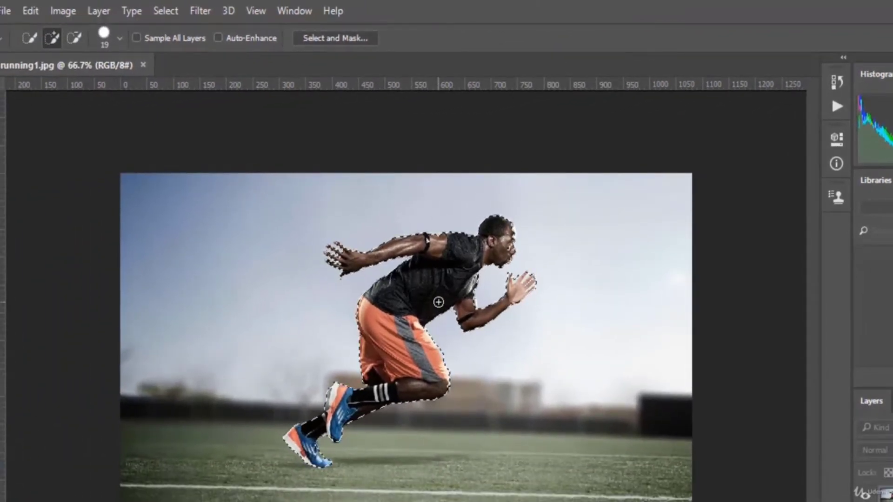
{"action": "right_click", "coordinate": [438, 302]}
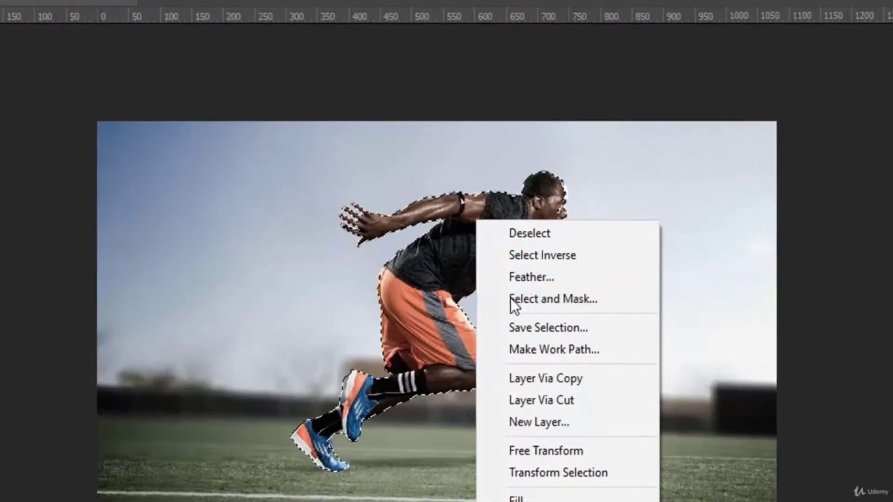
{"action": "left_click", "coordinate": [510, 297]}
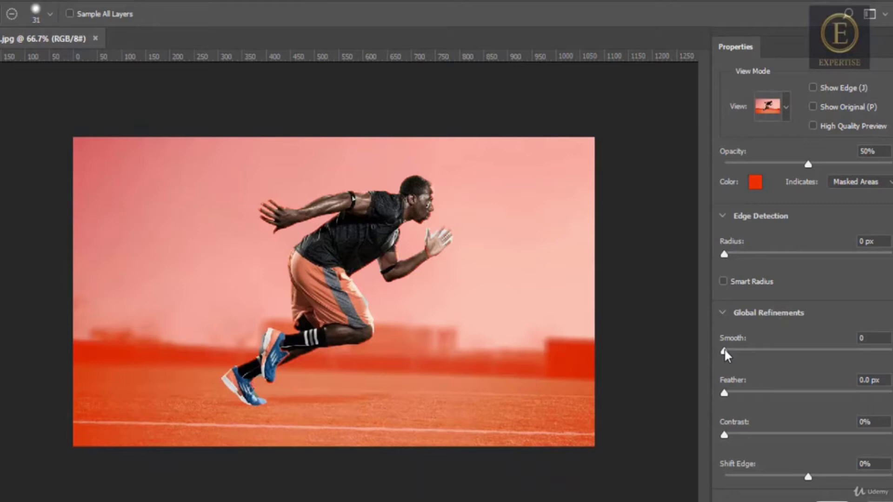
- Try a Smooth value of 14 on the runner's edge and reset it to 0
{"action": "left_click_drag", "start_coordinate": [724, 350], "coordinate": [747, 349]}
{"action": "key", "text": "ctrl+plus"}
{"action": "key", "text": "ctrl+plus"}
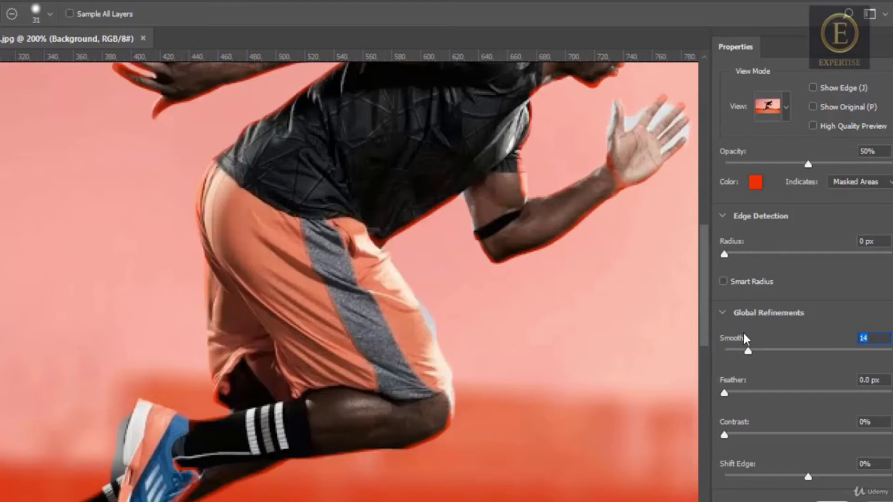
{"action": "left_click_drag", "start_coordinate": [734, 350], "coordinate": [701, 342]}
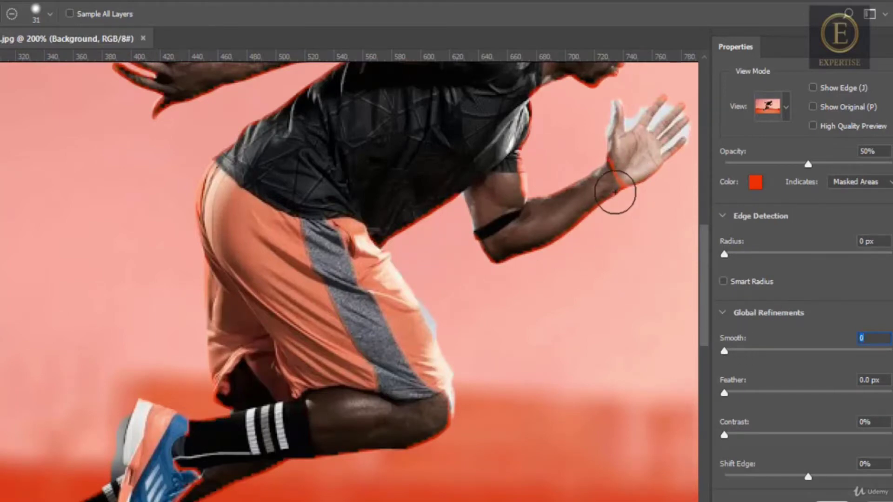
- Set Smooth to 18 for the runner's selection edge and check the whole figure
{"action": "key", "text": "ctrl+plus"}
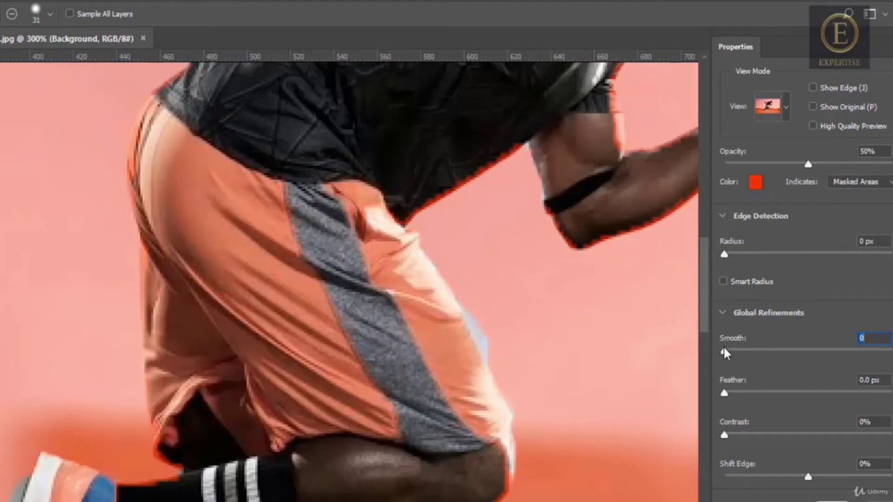
{"action": "mouse_move", "coordinate": [737, 349]}
{"action": "left_mouse_down"}
{"action": "mouse_move", "coordinate": [766, 349]}
{"action": "mouse_move", "coordinate": [747, 349]}
{"action": "mouse_move", "coordinate": [754, 350]}
{"action": "left_mouse_up"}
{"action": "key", "text": "ctrl+0"}
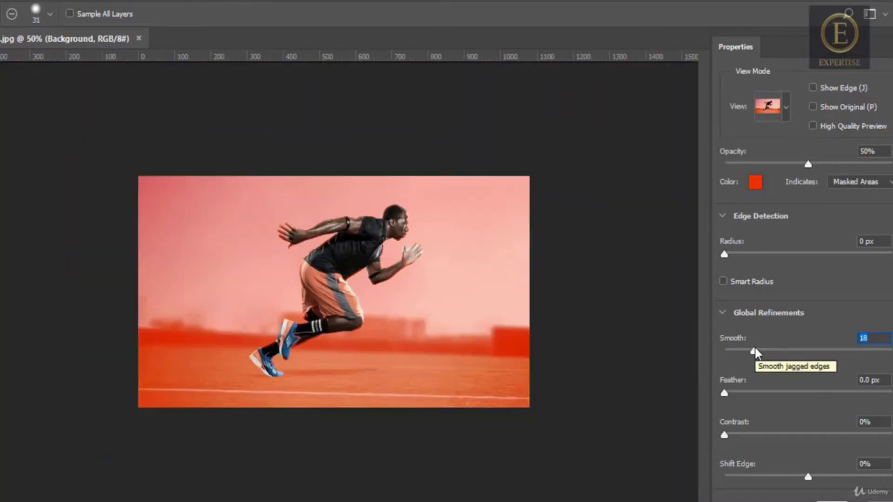
{"action": "key", "text": "ctrl+plus"}
{"action": "key", "text": "ctrl+plus"}
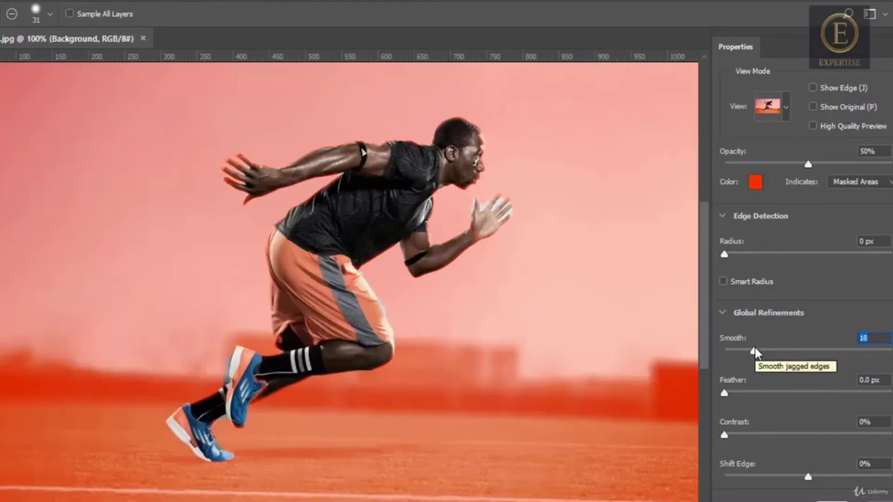
- Set Smooth to 8 for the runner's selection edge and preview it in the Onion Skin view
{"action": "mouse_move", "coordinate": [755, 348]}
{"action": "left_mouse_down"}
{"action": "mouse_move", "coordinate": [730, 351]}
{"action": "mouse_move", "coordinate": [737, 351]}
{"action": "left_mouse_up"}
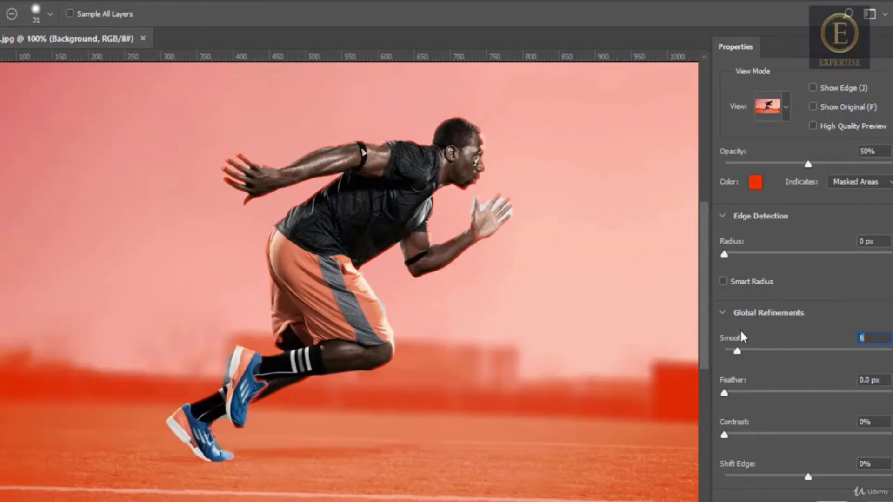
{"action": "left_click", "coordinate": [785, 107]}
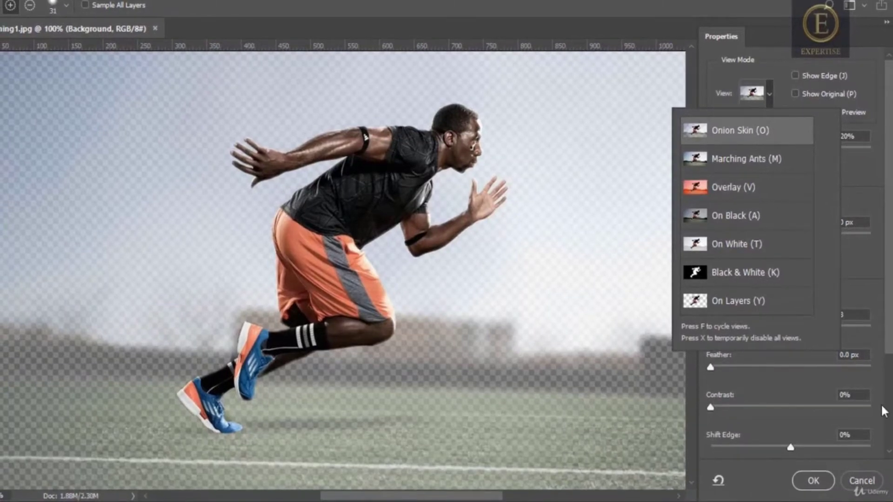
- Output the refined runner selection as a New Layer with Layer Mask
{"action": "left_click_drag", "start_coordinate": [888, 329], "coordinate": [890, 423]}
{"action": "left_click", "coordinate": [794, 412]}
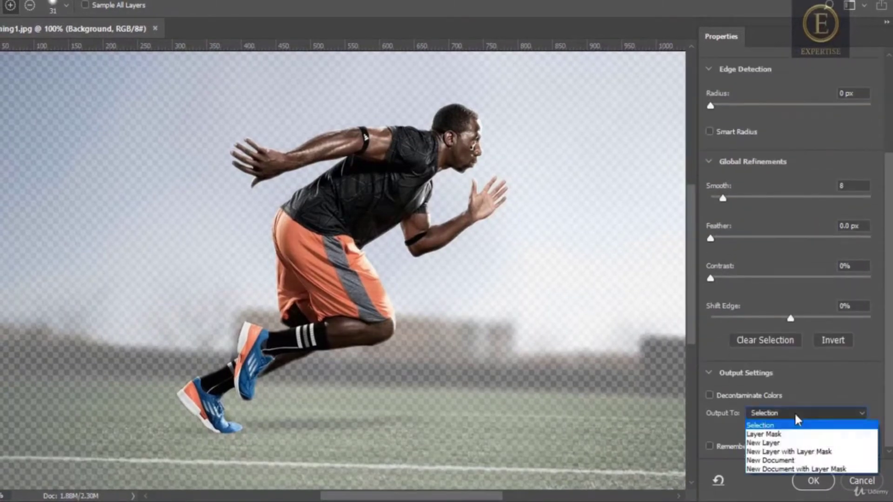
{"action": "left_click", "coordinate": [799, 453]}
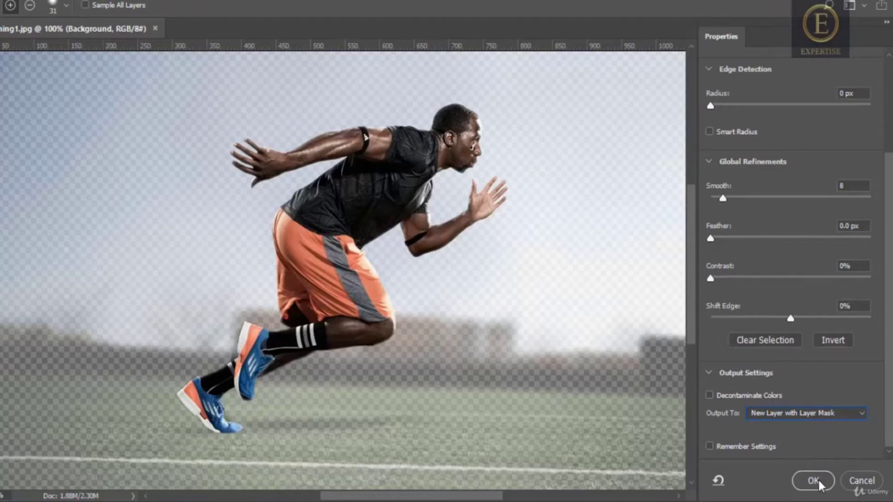
{"action": "left_click", "coordinate": [812, 481]}
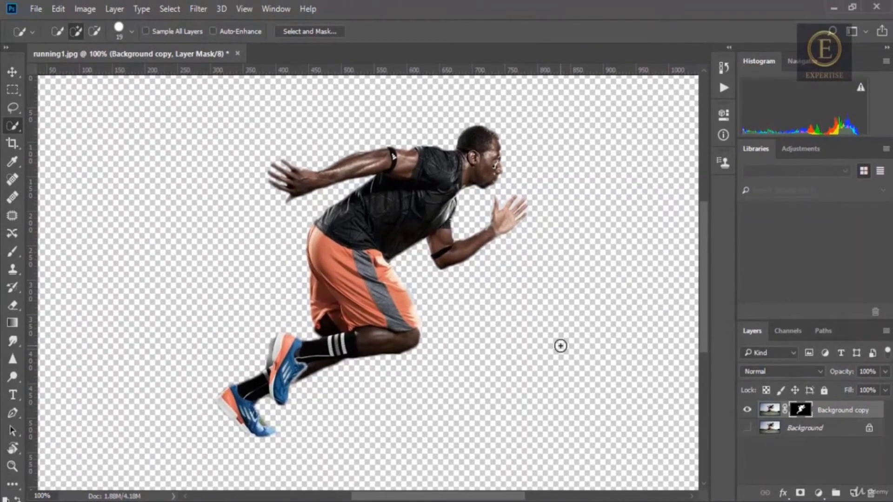
- Show the original Background layer and duplicate the masked runner layer twice
{"action": "key", "text": "ctrl+minus"}
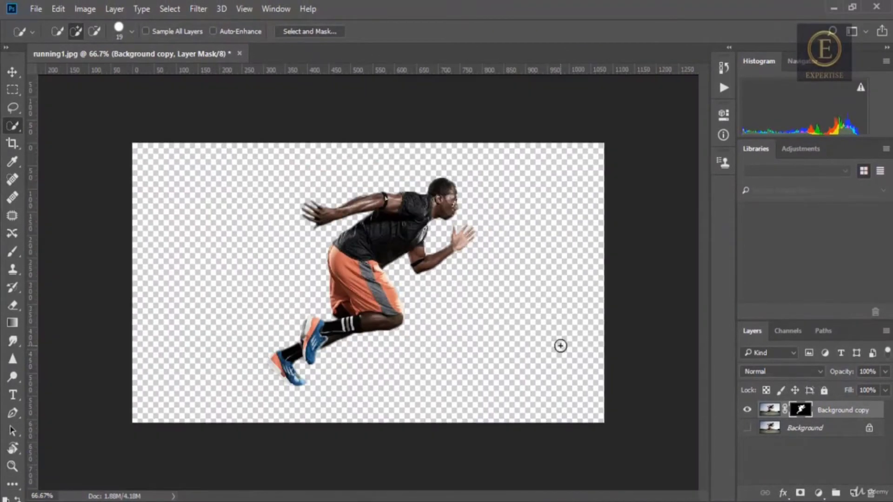
{"action": "left_click", "coordinate": [748, 428]}
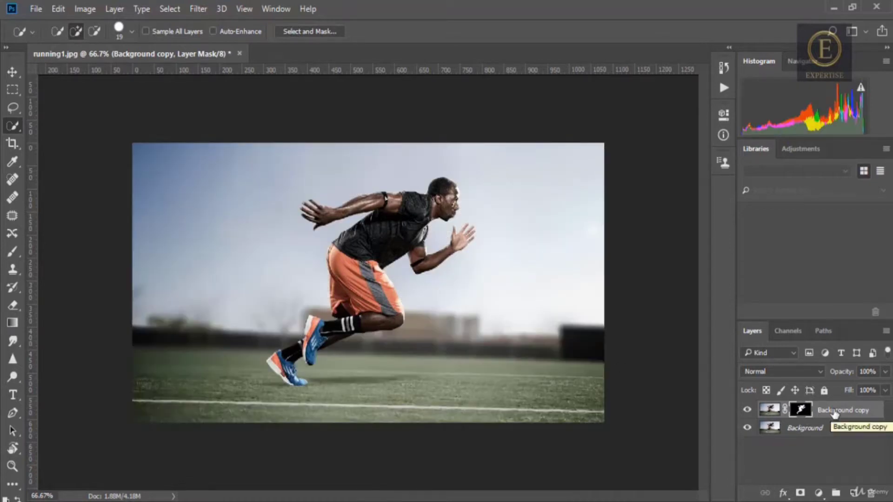
{"action": "key", "text": "ctrl+j"}
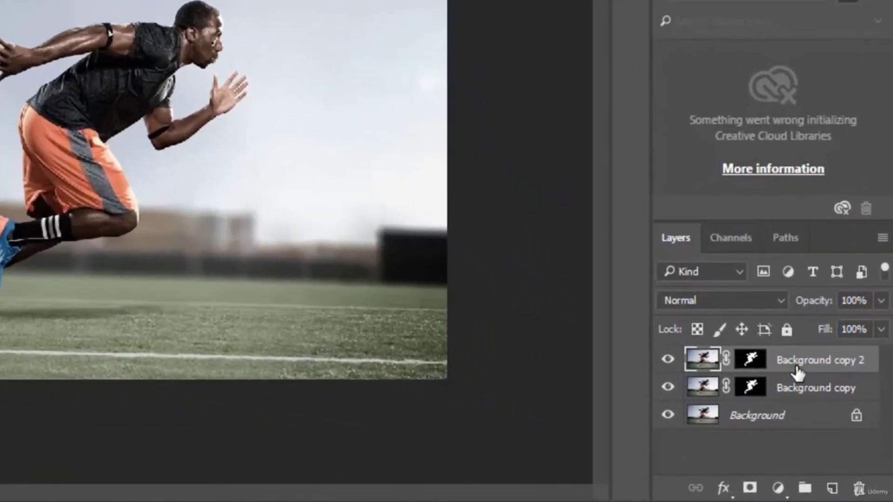
{"action": "key", "text": "ctrl+j"}
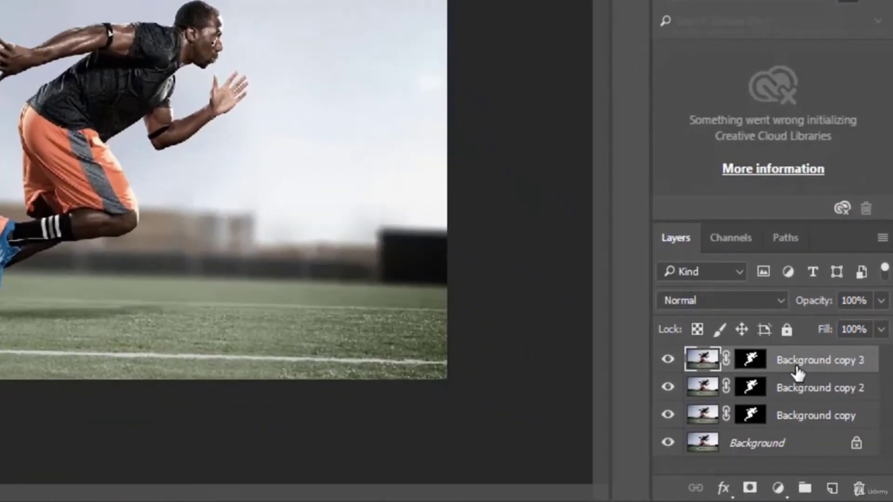
- Shift the runner on the Background copy 2 layer about 110 px to the left
{"action": "left_click", "coordinate": [810, 396]}
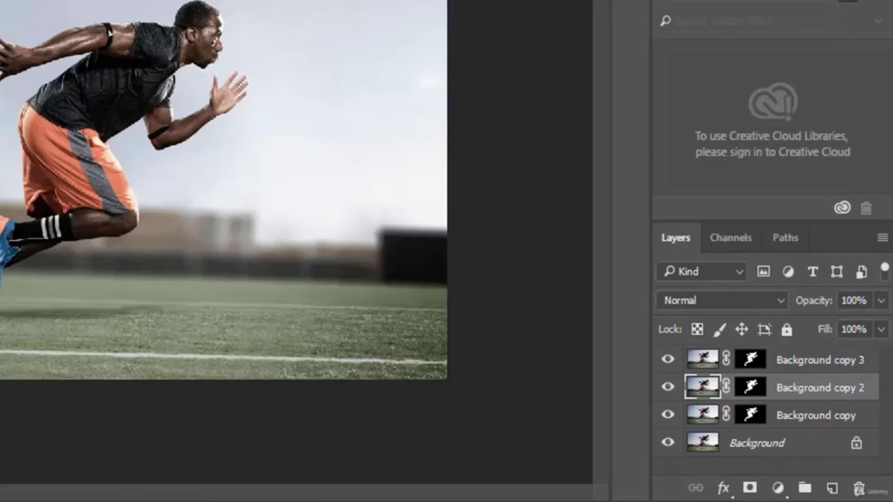
{"action": "key", "text": "shift+Left"}
{"action": "key", "text": "shift+Left"}
{"action": "key", "text": "shift+Left"}
{"action": "key", "text": "shift+Left"}
{"action": "key", "text": "shift+Left"}
{"action": "key", "text": "shift+Left"}
{"action": "key", "text": "shift+Left"}
{"action": "key", "text": "shift+Left"}
{"action": "key", "text": "shift+Left"}
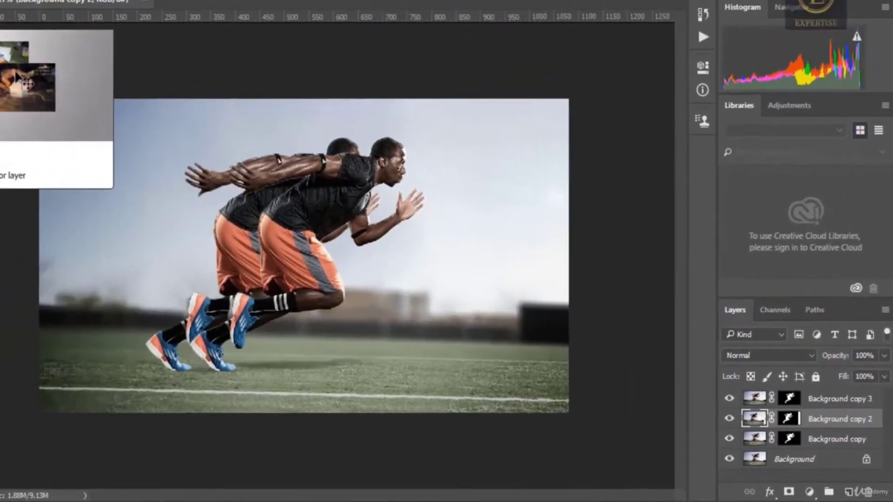
{"action": "key", "text": "shift+Left"}
{"action": "key", "text": "shift+Left"}
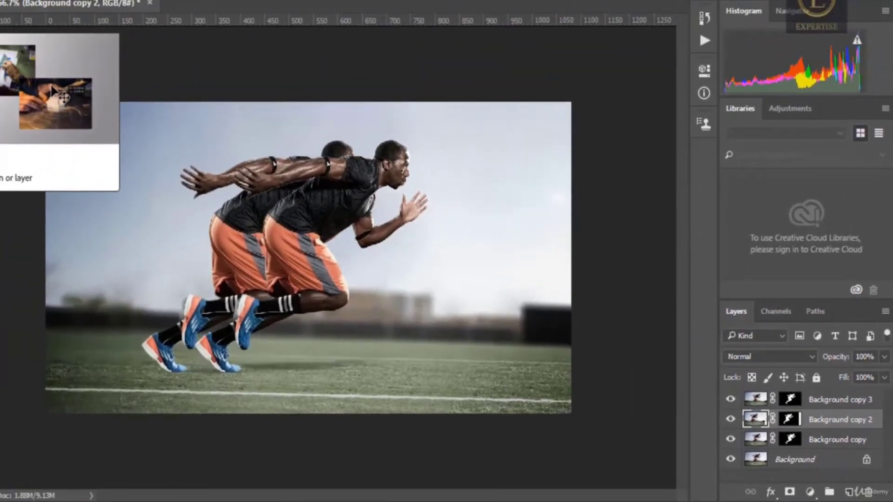
- Delete the Background copy layer, keeping the two duplicates above it
{"action": "left_click", "coordinate": [874, 447]}
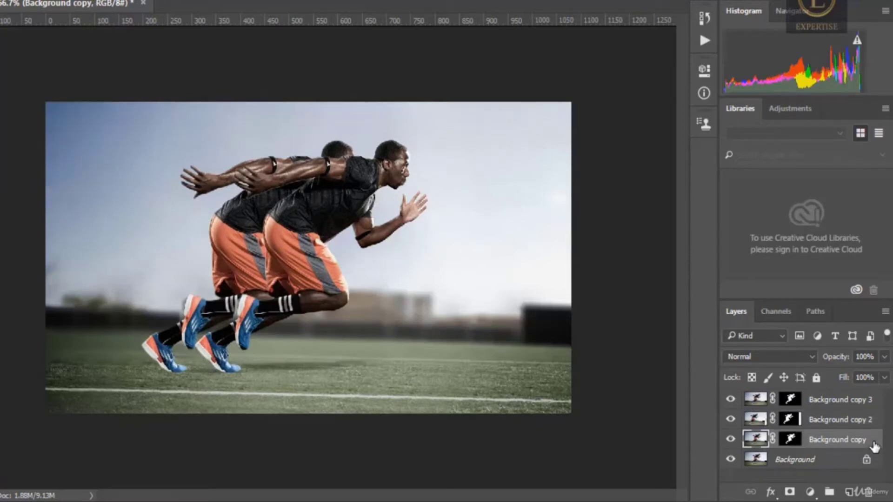
{"action": "key", "text": "Delete"}
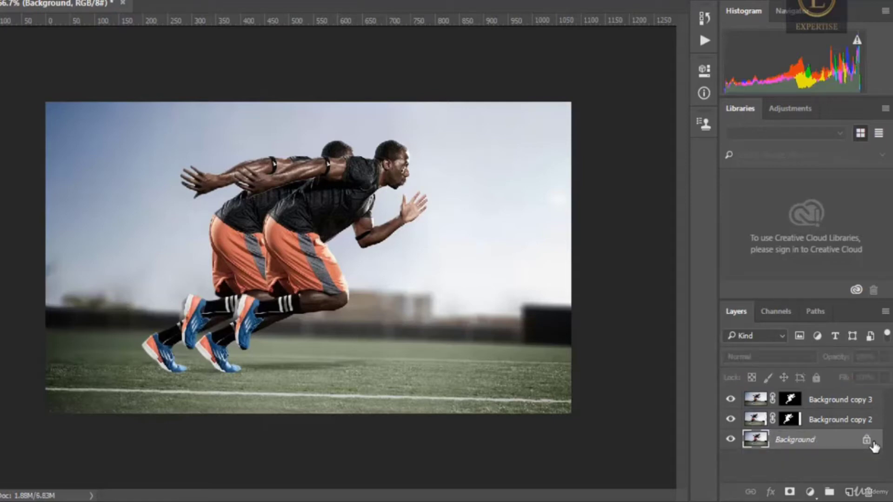
- Load the Background copy 2 layer's pixels as a selection, apply Motion Blur with angle 0 and distance 89 pixels, and deselect
{"action": "left_click", "coordinate": [844, 425]}
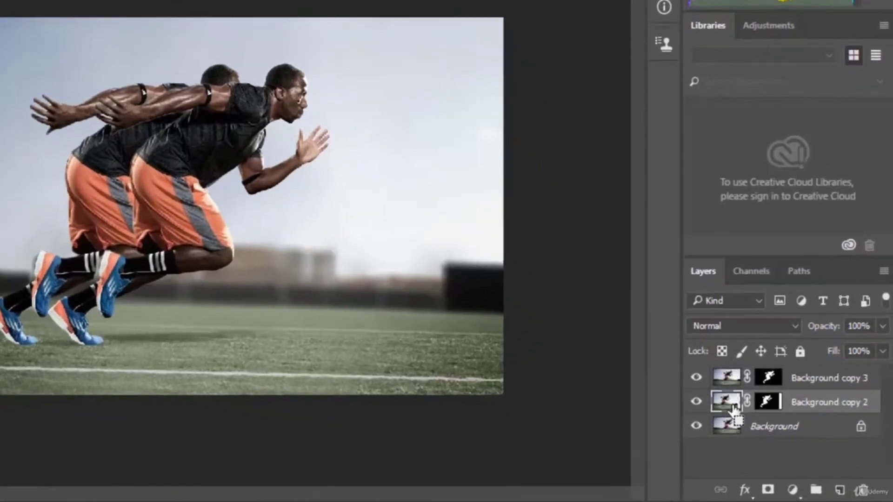
{"action": "left_click", "coordinate": [758, 423], "text": "ctrl"}
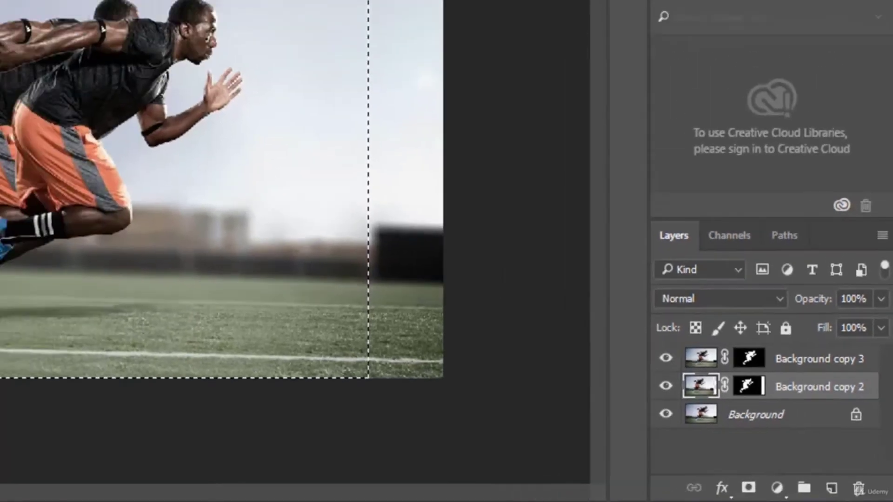
{"action": "left_click", "coordinate": [198, 9]}
{"action": "mouse_move", "coordinate": [300, 160]}
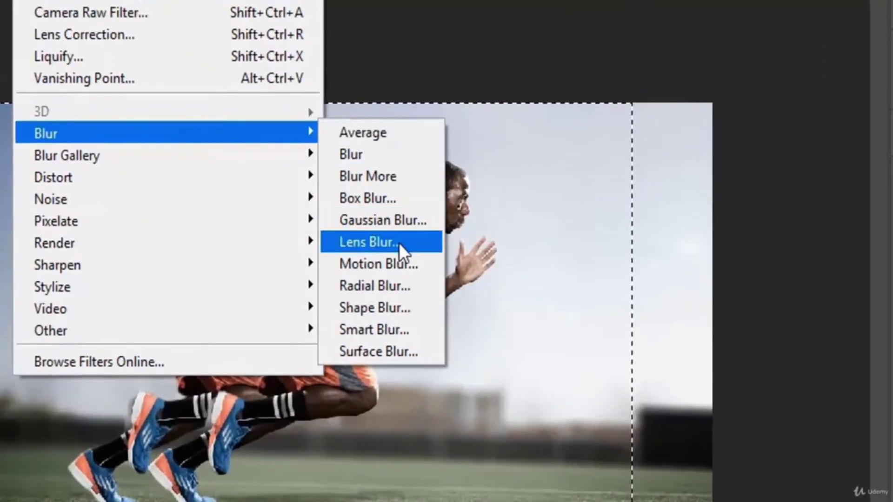
{"action": "left_click", "coordinate": [402, 239]}
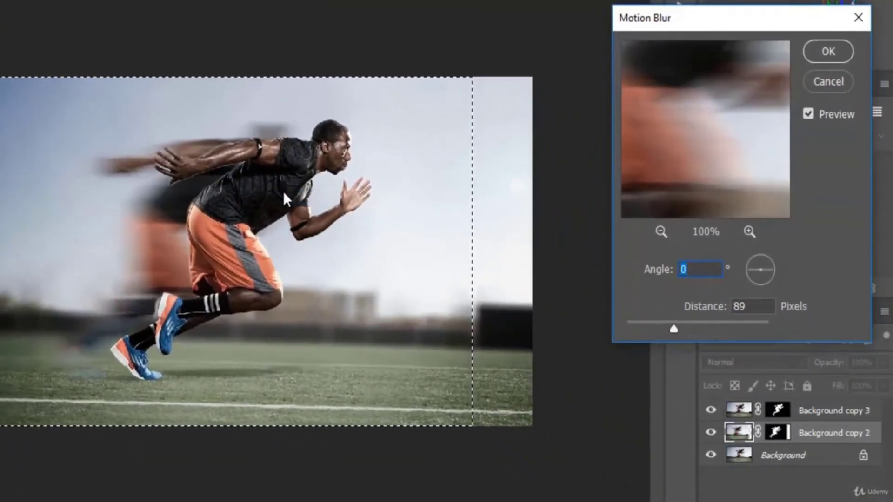
{"action": "left_click", "coordinate": [826, 54]}
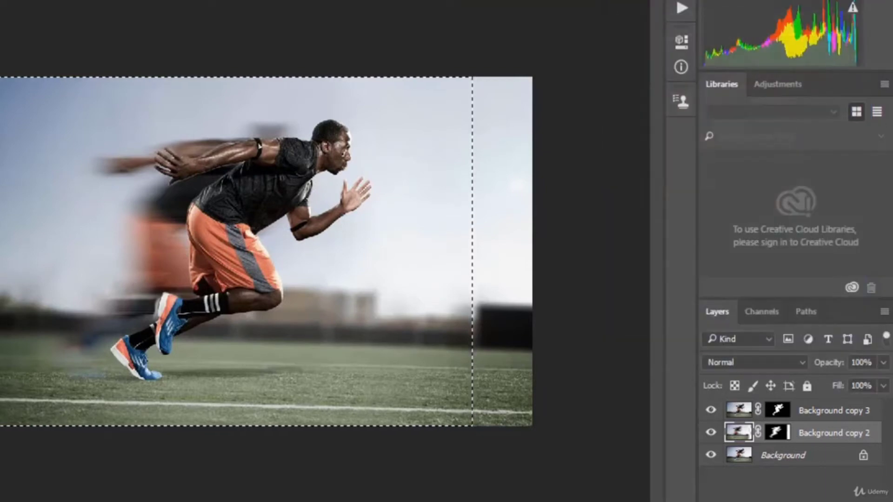
{"action": "key", "text": "ctrl+d"}
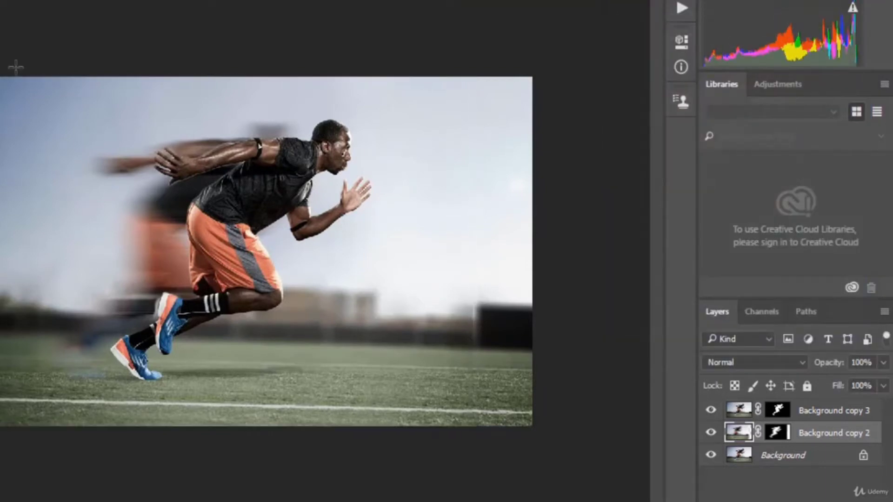
- Move the blurred runner close behind the sharp runner and duplicate the blurred Background copy 2 layer
{"action": "key", "text": "ctrl+minus"}
{"action": "key", "text": "ctrl+plus"}
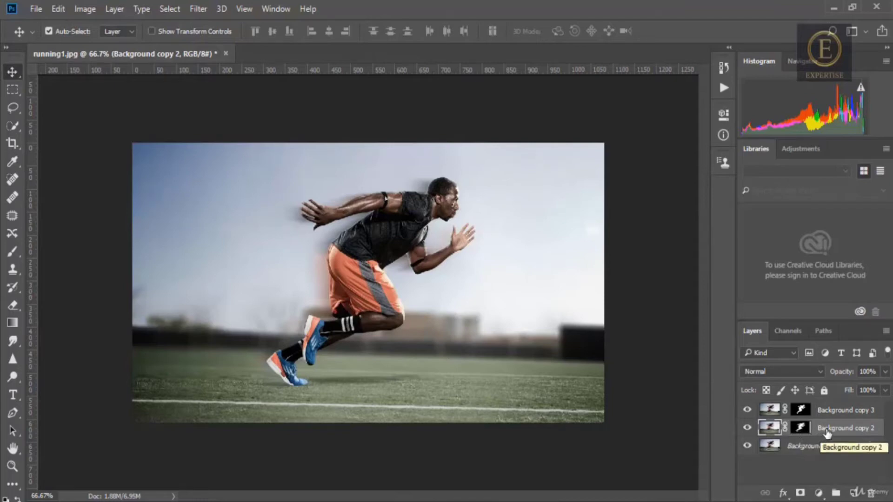
{"action": "key", "text": "ctrl"}
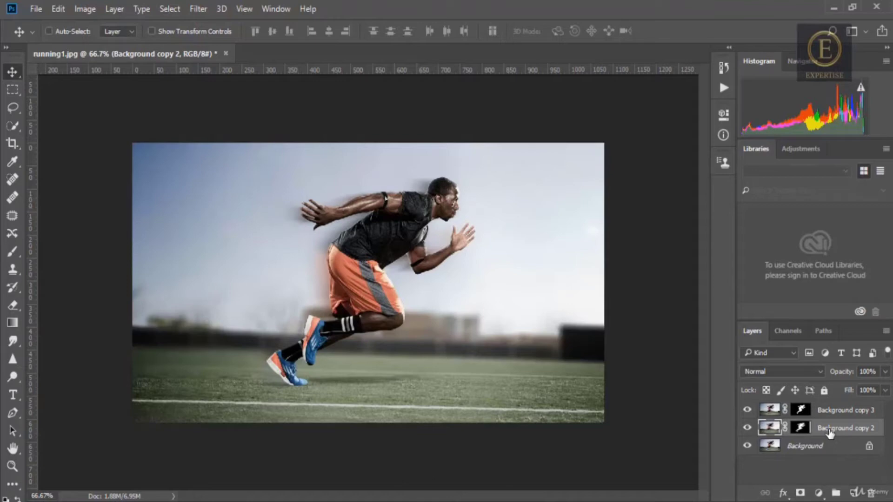
{"action": "key", "text": "ctrl+j"}
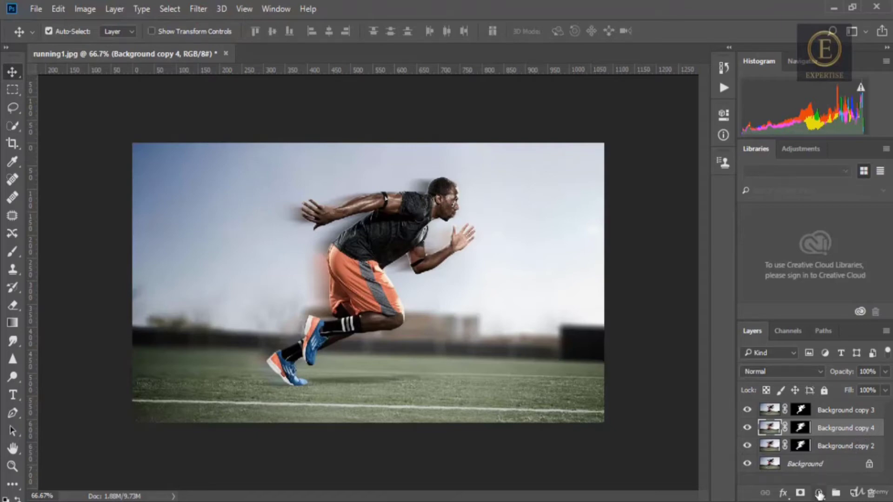
- Add a Hue/Saturation adjustment clipped to the Background copy 4 layer and set its Lightness to +49
{"action": "left_click", "coordinate": [818, 491]}
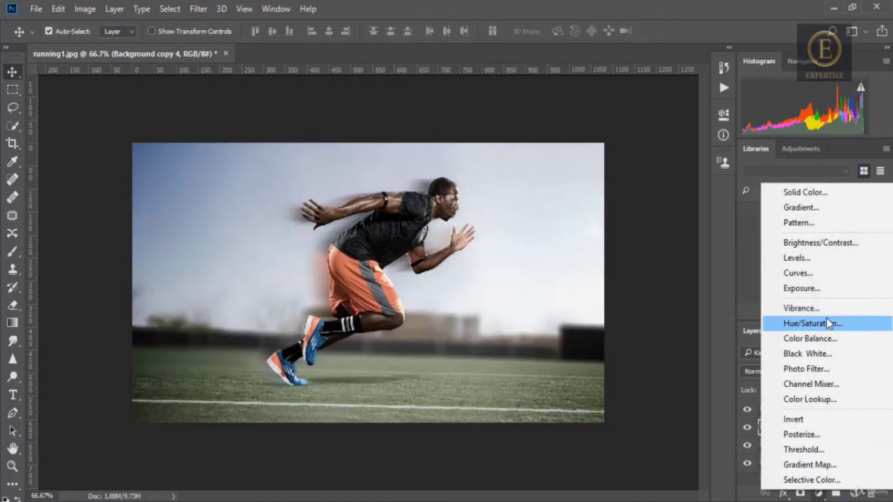
{"action": "left_click", "coordinate": [818, 325]}
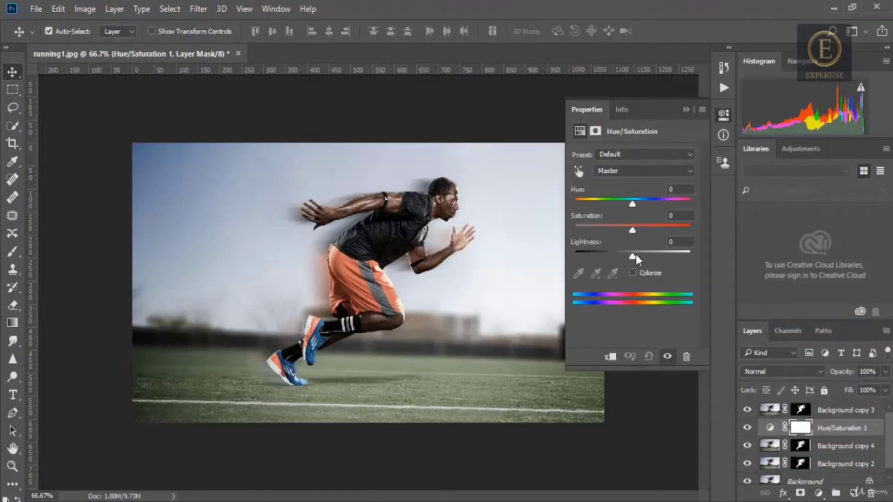
{"action": "left_click", "coordinate": [827, 430], "text": "alt"}
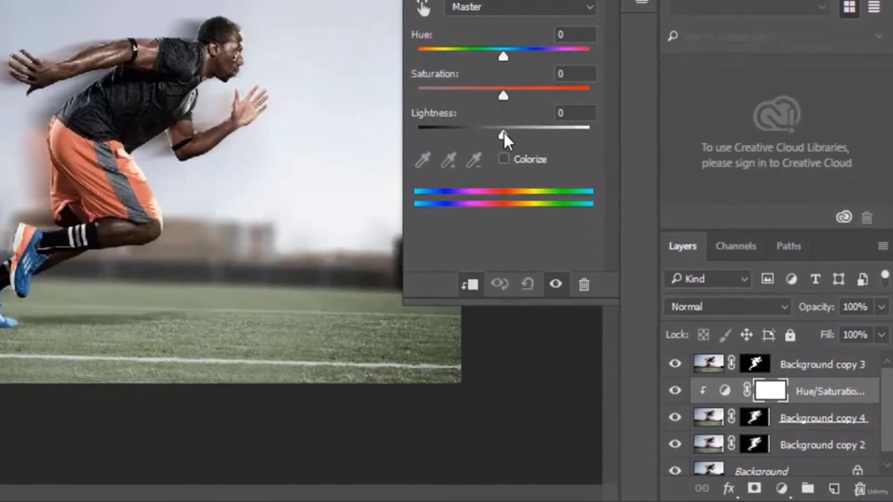
{"action": "left_click_drag", "start_coordinate": [609, 234], "coordinate": [629, 234]}
{"action": "left_click_drag", "start_coordinate": [531, 135], "coordinate": [545, 135]}
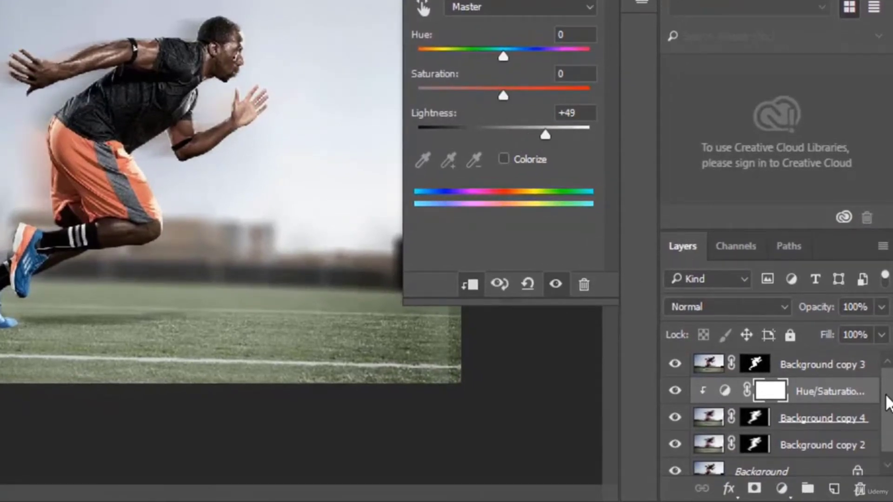
- Release the Hue/Saturation adjustment's clipping mask and clip it to the Background copy 4 layer again
{"action": "scroll", "coordinate": [886, 409], "scroll_direction": "down", "scroll_amount": 1}
{"action": "mouse_move", "coordinate": [823, 384]}
{"action": "left_mouse_down"}
{"action": "mouse_move", "coordinate": [819, 447]}
{"action": "mouse_move", "coordinate": [803, 442]}
{"action": "mouse_move", "coordinate": [797, 420]}
{"action": "mouse_move", "coordinate": [808, 375]}
{"action": "left_mouse_up"}
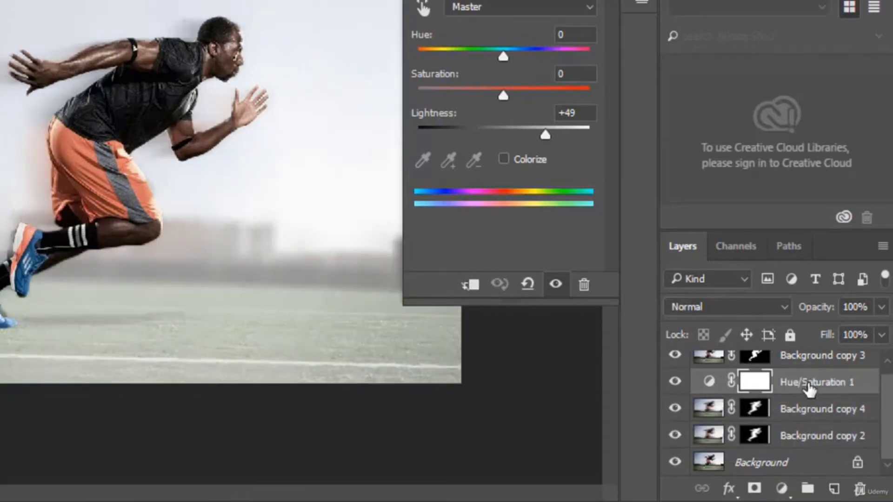
{"action": "left_click_drag", "start_coordinate": [797, 408], "coordinate": [796, 391]}
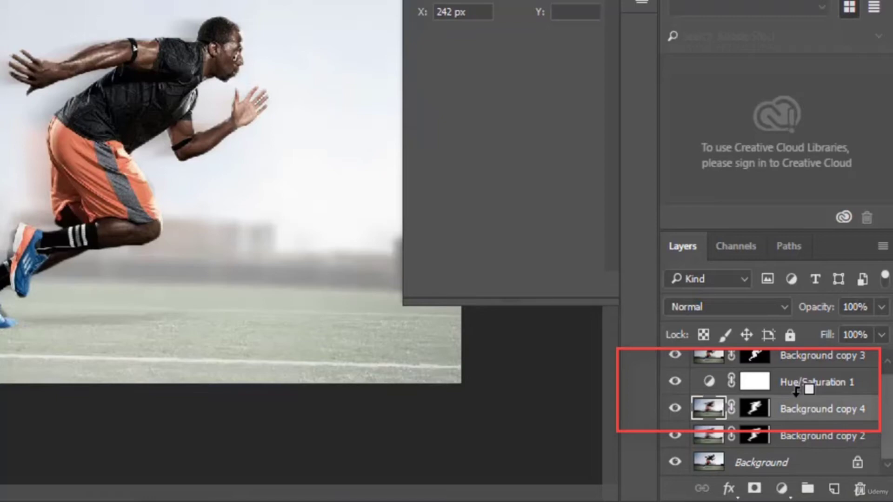
{"action": "left_click", "coordinate": [796, 391], "text": "alt"}
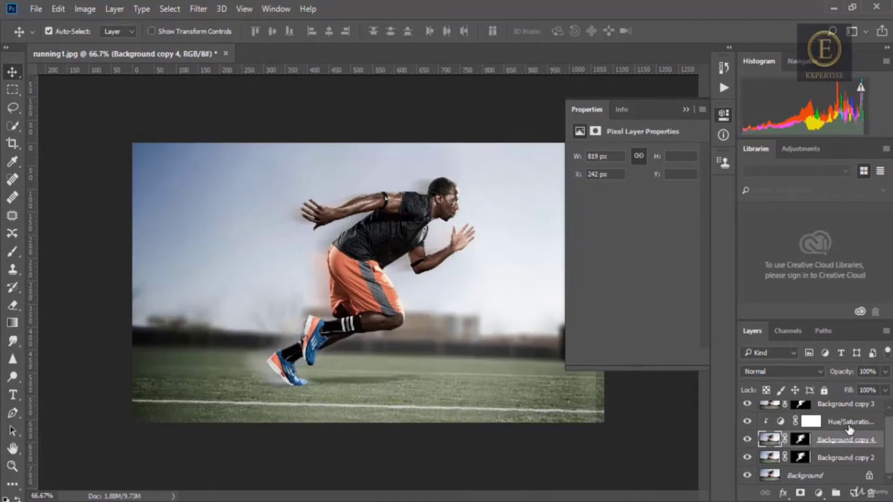
- Reopen the clipped Hue/Saturation adjustment, turn on Colorize and set Hue to 239
{"action": "left_click", "coordinate": [855, 425], "text": "ctrl"}
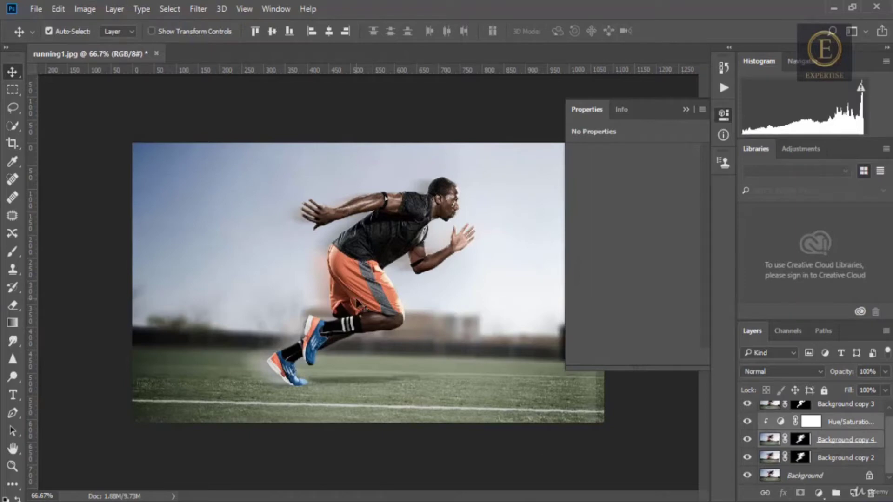
{"action": "left_click", "coordinate": [727, 118]}
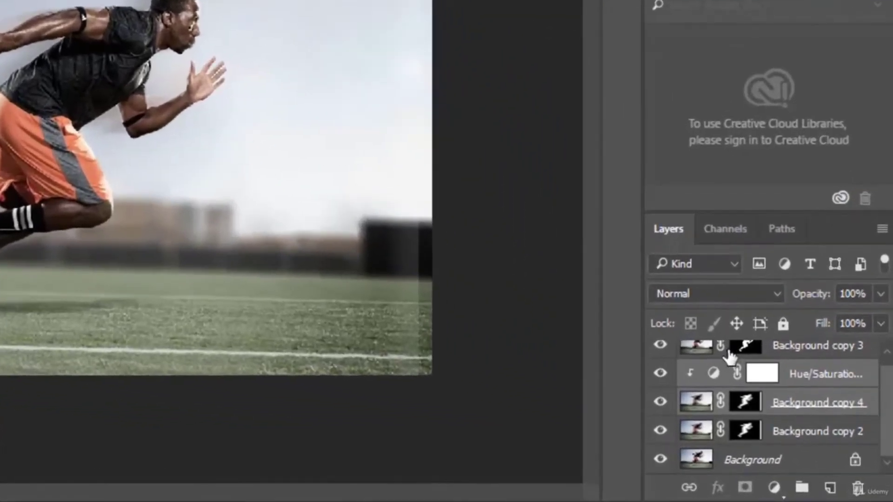
{"action": "double_click", "coordinate": [713, 373]}
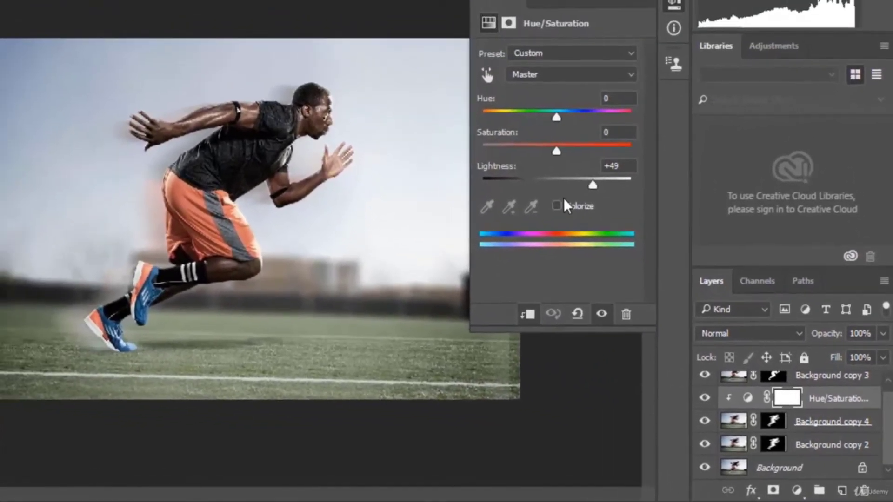
{"action": "left_click", "coordinate": [557, 206]}
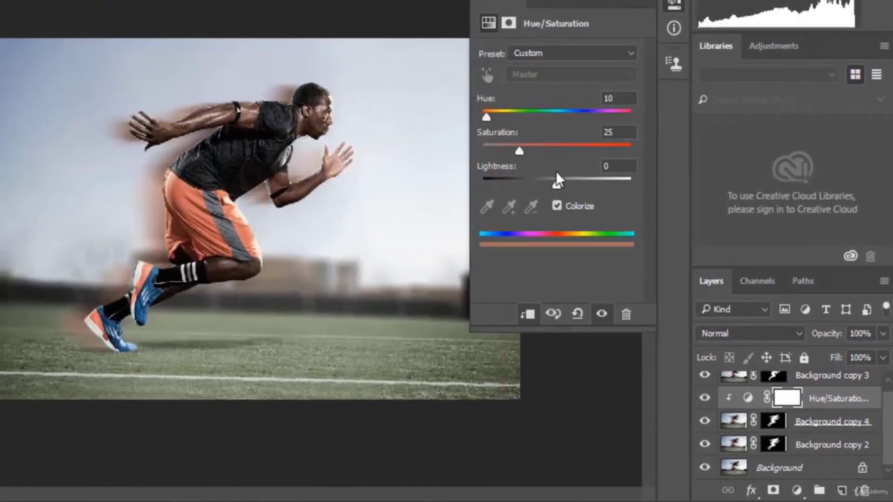
{"action": "left_click_drag", "start_coordinate": [489, 114], "coordinate": [582, 118]}
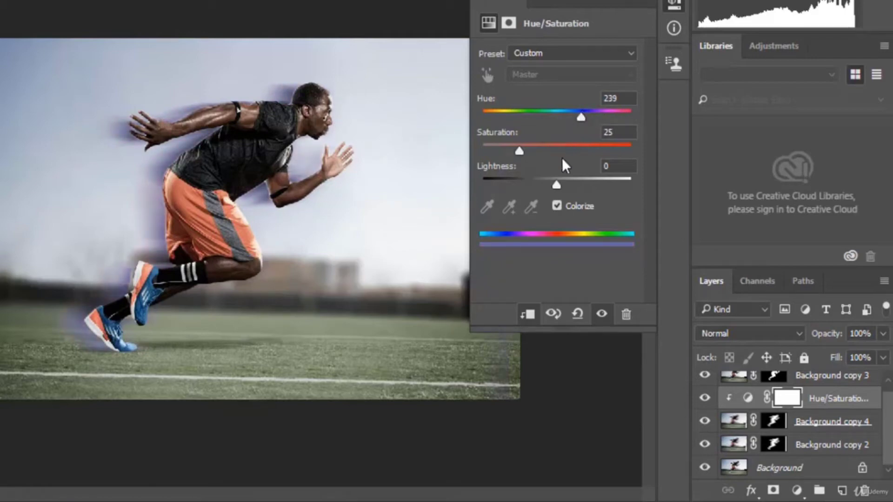
- Set the colorized Hue/Saturation adjustment's Lightness to about +63 and shift its Hue slightly down toward cyan
{"action": "left_click_drag", "start_coordinate": [553, 186], "coordinate": [603, 185]}
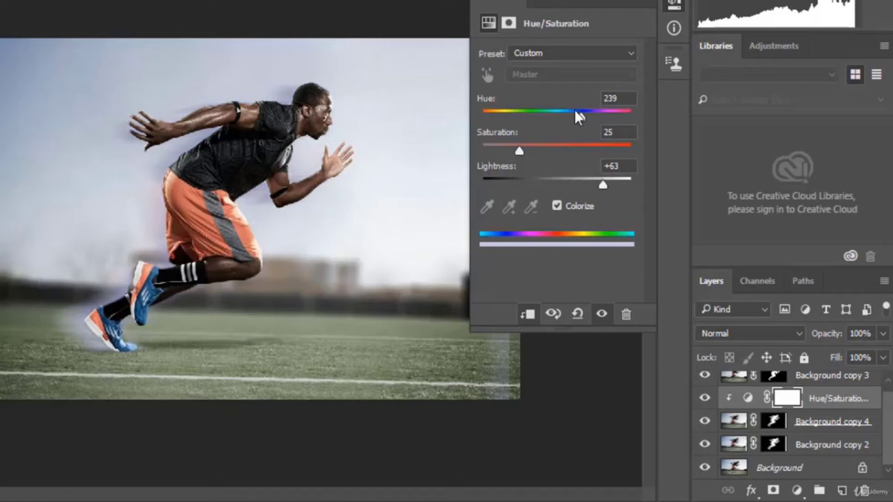
{"action": "mouse_move", "coordinate": [574, 110]}
{"action": "left_mouse_down"}
{"action": "mouse_move", "coordinate": [580, 116]}
{"action": "mouse_move", "coordinate": [565, 111]}
{"action": "left_mouse_up"}
{"action": "mouse_move", "coordinate": [605, 185]}
{"action": "left_mouse_down"}
{"action": "mouse_move", "coordinate": [576, 180]}
{"action": "mouse_move", "coordinate": [603, 185]}
{"action": "left_mouse_up"}
{"action": "left_click", "coordinate": [675, 6]}
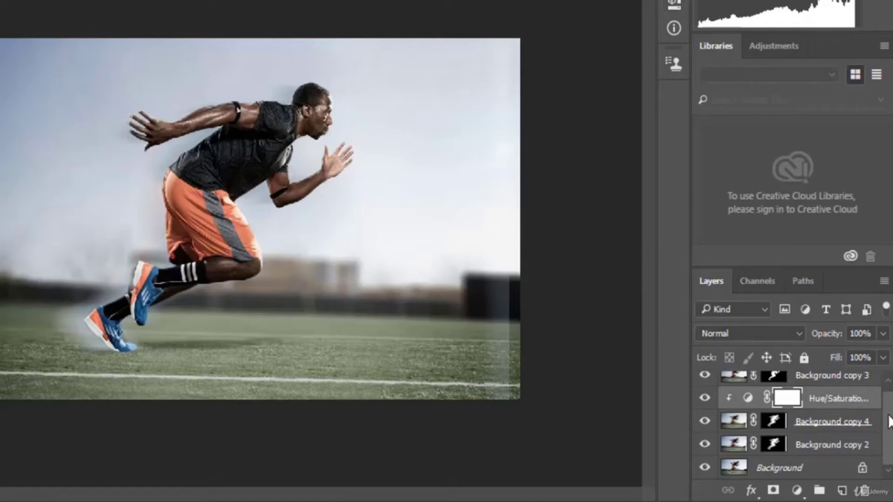
- Add a new empty layer directly above the Background copy 3 layer
{"action": "scroll", "coordinate": [889, 420], "scroll_direction": "up", "scroll_amount": 1}
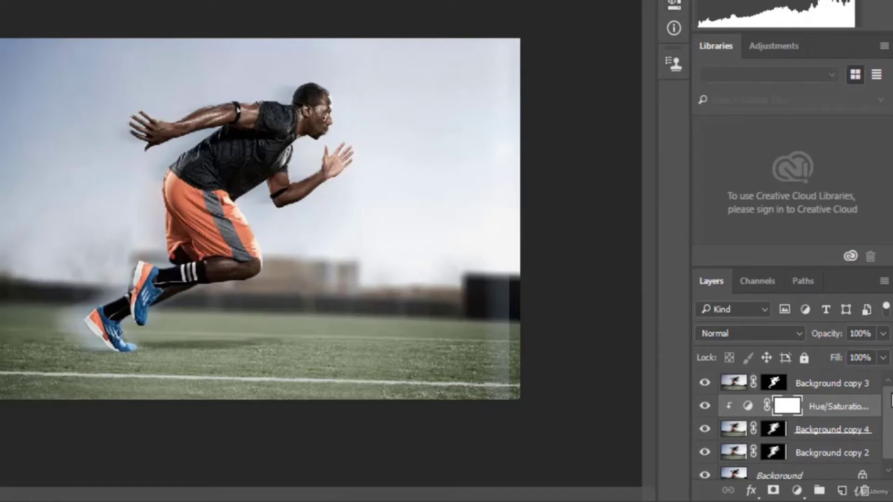
{"action": "left_click", "coordinate": [857, 386]}
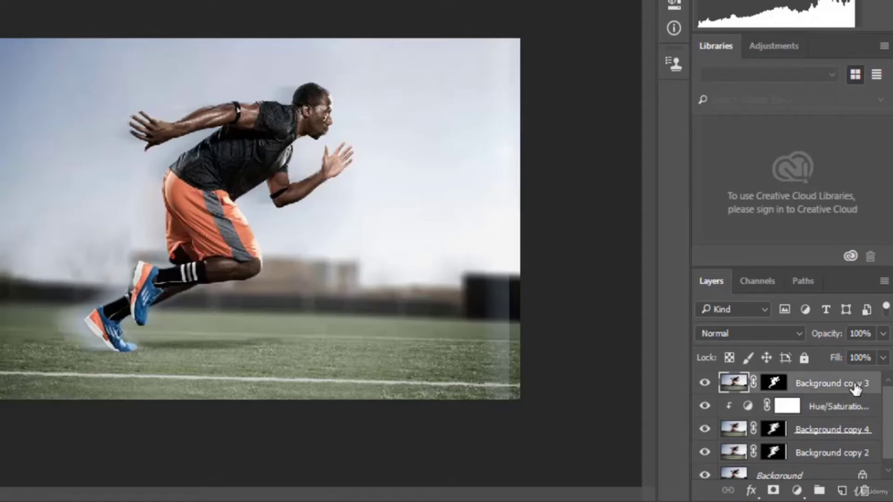
{"action": "left_click", "coordinate": [843, 490]}
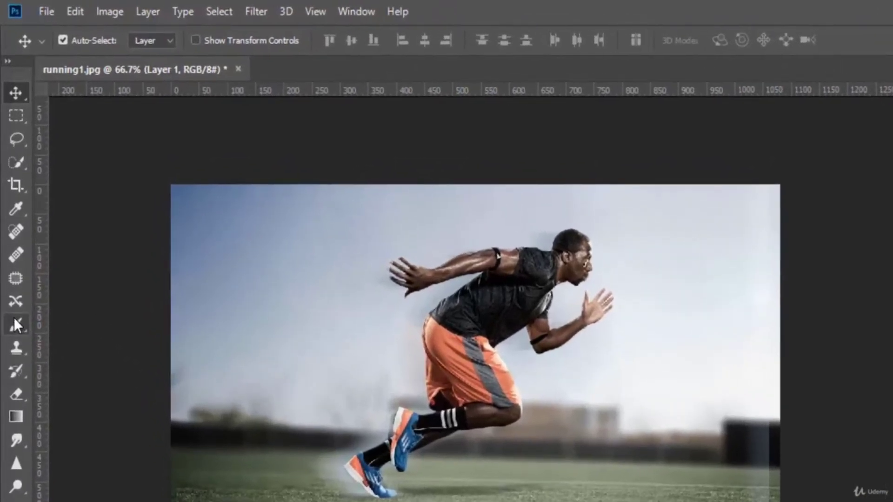
- Paint an orange stroke along the runner's outline from head to trailing foot with a 64 px Soft Round brush
{"action": "left_click", "coordinate": [14, 318]}
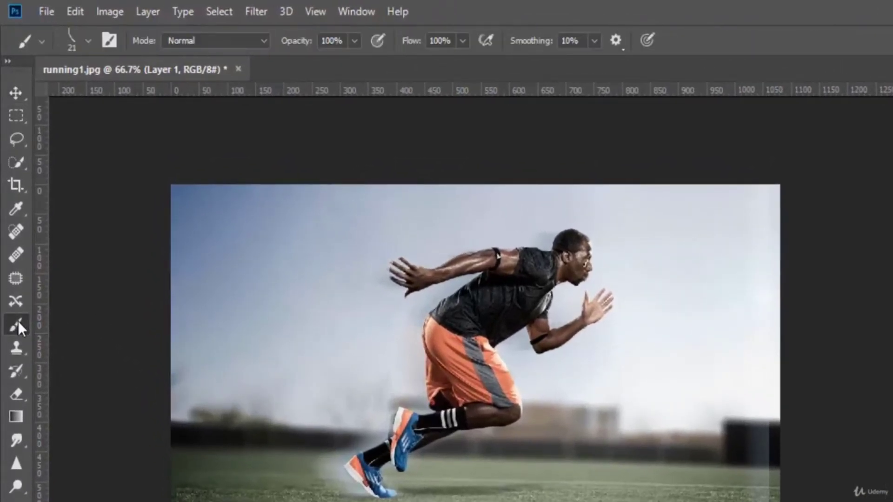
{"action": "right_click", "coordinate": [22, 325]}
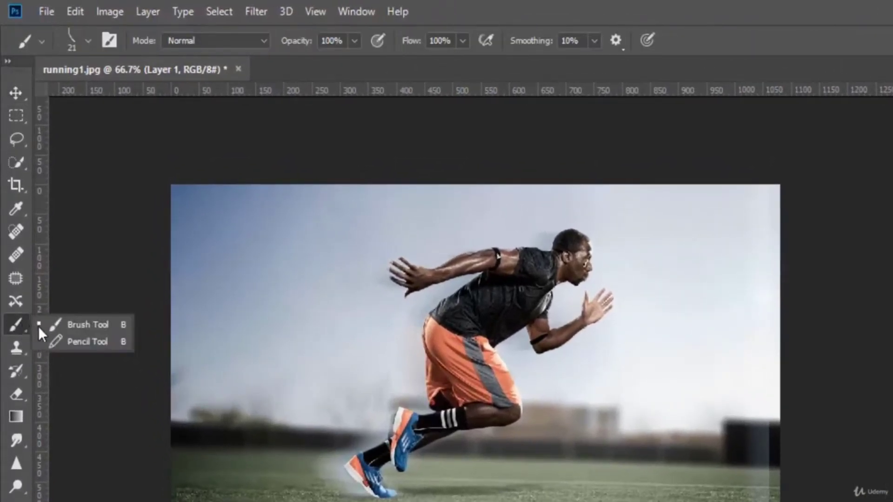
{"action": "left_click", "coordinate": [62, 326]}
{"action": "left_click", "coordinate": [89, 41]}
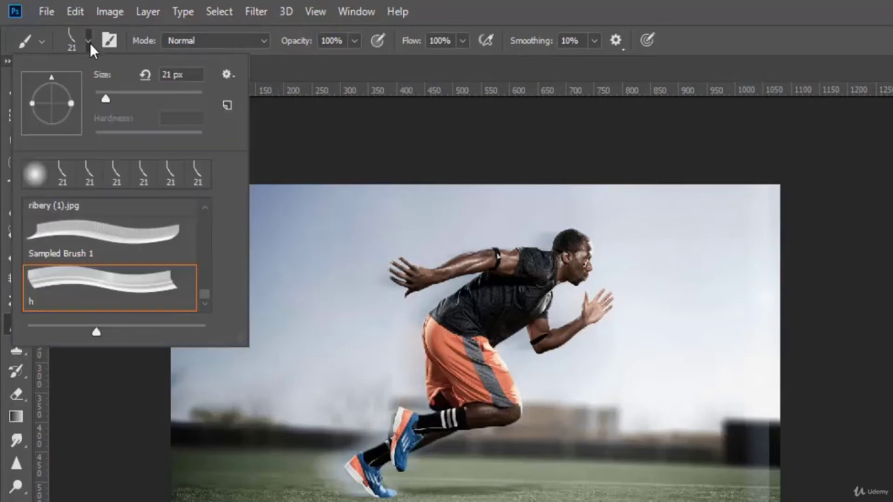
{"action": "left_click_drag", "start_coordinate": [203, 291], "coordinate": [212, 193]}
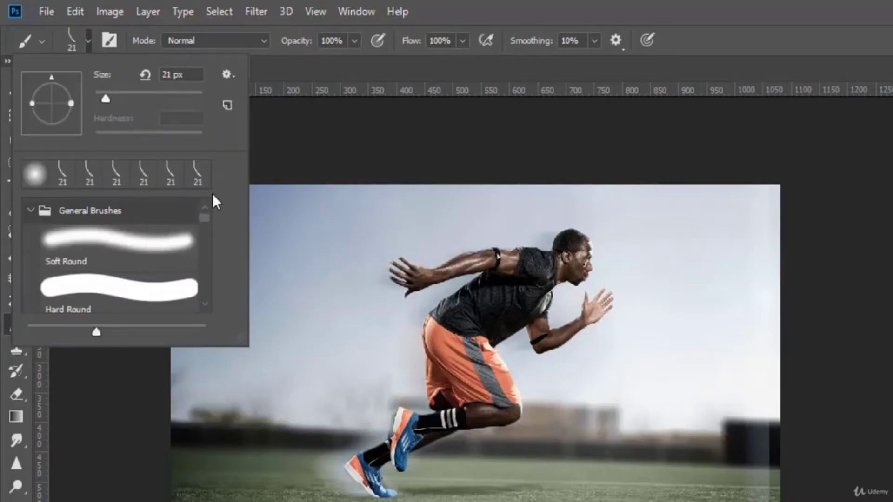
{"action": "left_click", "coordinate": [115, 246]}
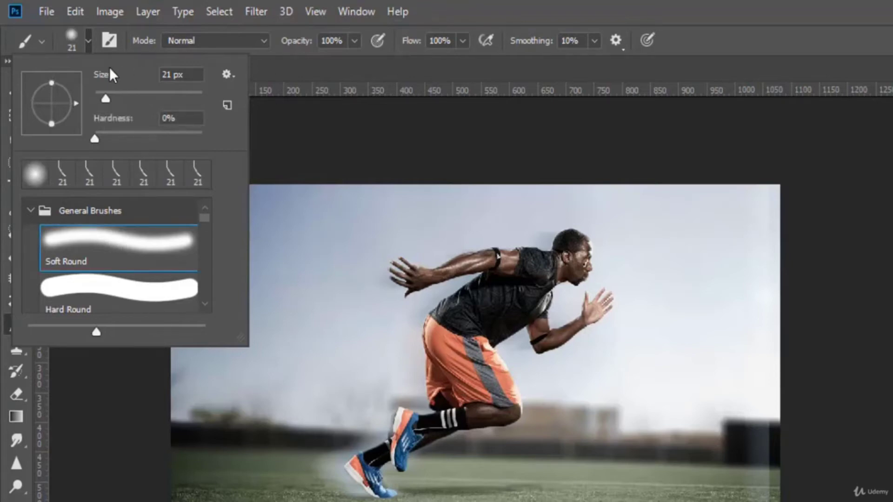
{"action": "left_click", "coordinate": [129, 92]}
{"action": "left_click", "coordinate": [138, 131]}
{"action": "left_click", "coordinate": [480, 2]}
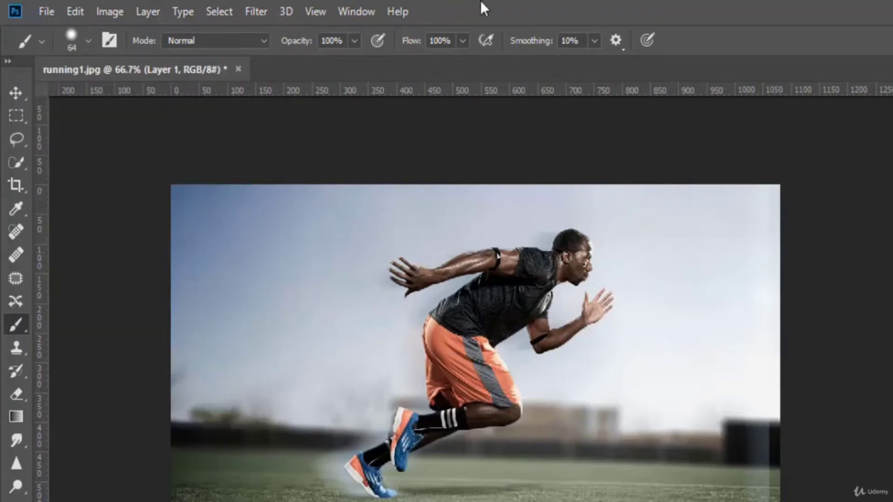
{"action": "mouse_move", "coordinate": [543, 231]}
{"action": "left_mouse_down"}
{"action": "mouse_move", "coordinate": [384, 249]}
{"action": "mouse_move", "coordinate": [376, 291]}
{"action": "mouse_move", "coordinate": [407, 328]}
{"action": "mouse_move", "coordinate": [408, 394]}
{"action": "mouse_move", "coordinate": [372, 409]}
{"action": "mouse_move", "coordinate": [355, 441]}
{"action": "mouse_move", "coordinate": [302, 483]}
{"action": "left_mouse_up"}
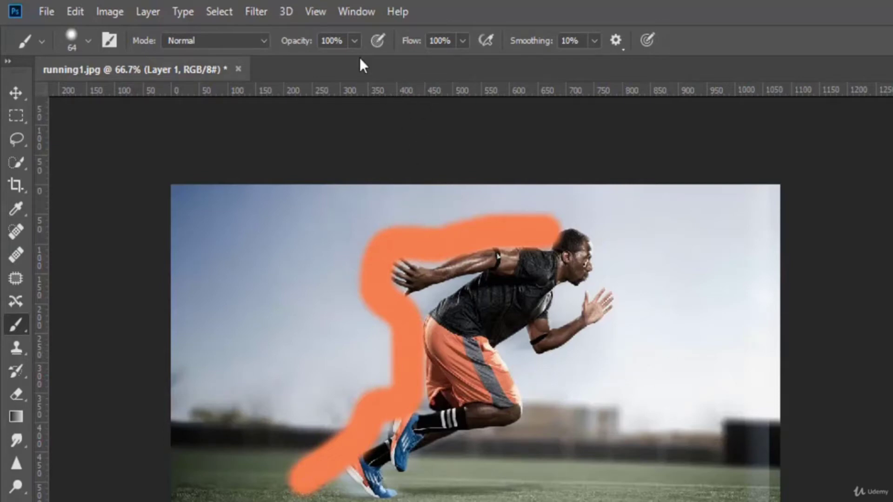
- Apply a Motion Blur with angle 0° and distance 141 pixels to the orange stroke on Layer 1
{"action": "left_click", "coordinate": [256, 9]}
{"action": "mouse_move", "coordinate": [366, 200]}
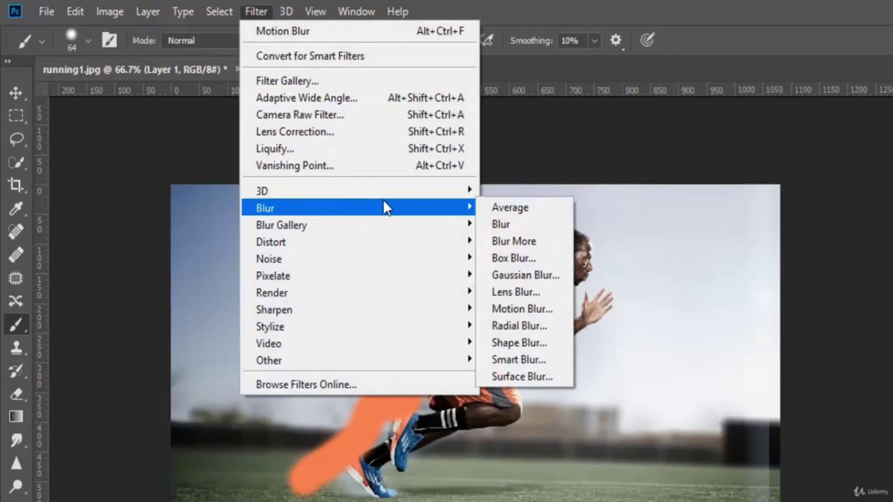
{"action": "left_click", "coordinate": [518, 310]}
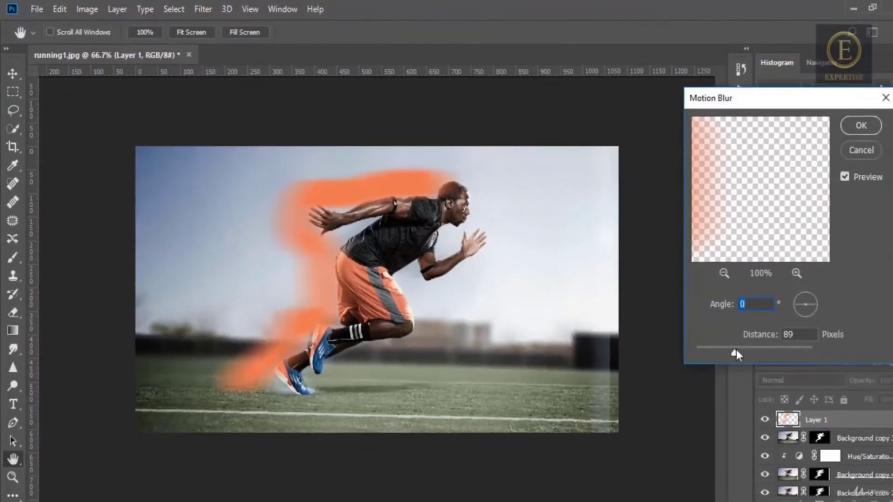
{"action": "left_click_drag", "start_coordinate": [736, 352], "coordinate": [744, 350]}
{"action": "left_click", "coordinate": [873, 125]}
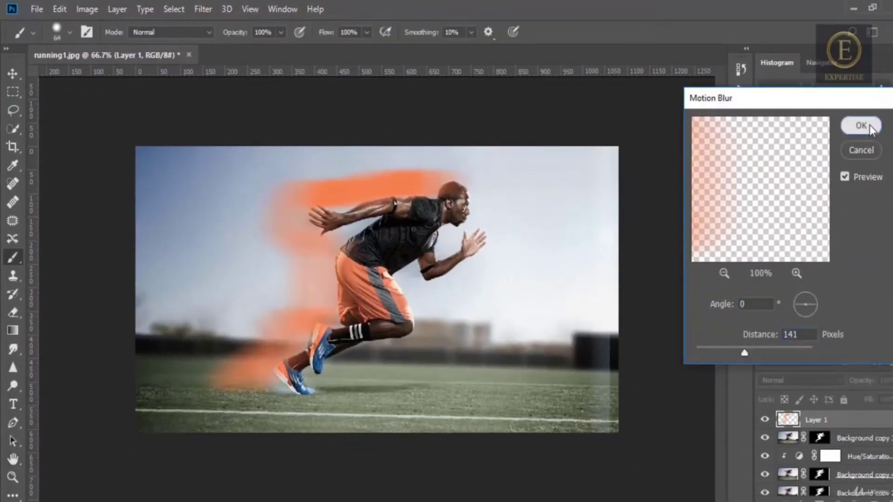
- Try the Color Dodge blend mode on the blurred orange Layer 1 and delete that layer
{"action": "left_click", "coordinate": [793, 380]}
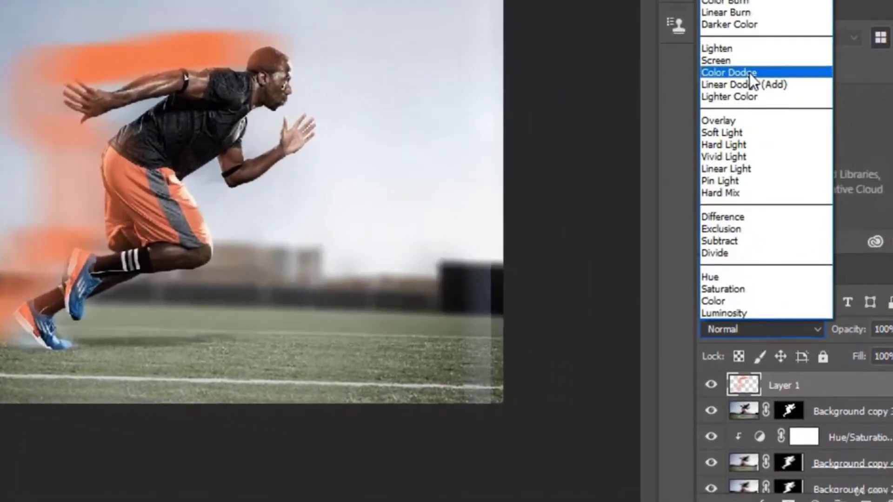
{"action": "left_click", "coordinate": [749, 73]}
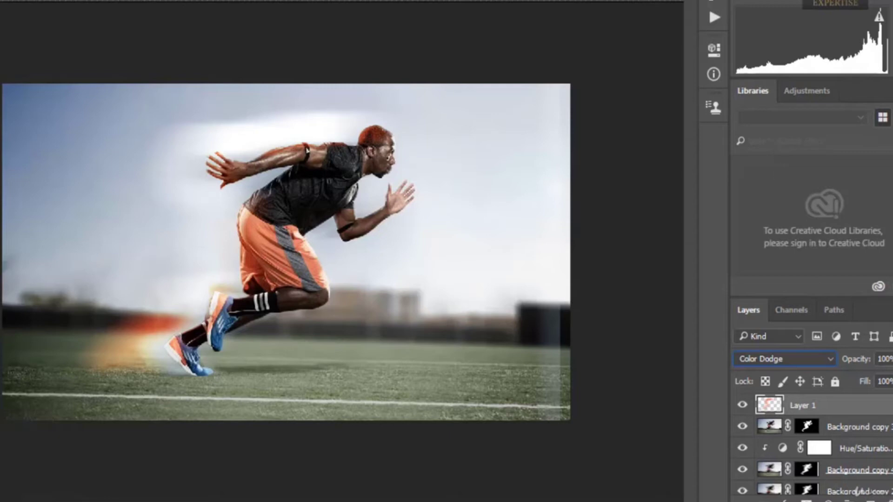
{"action": "key", "text": "Delete"}
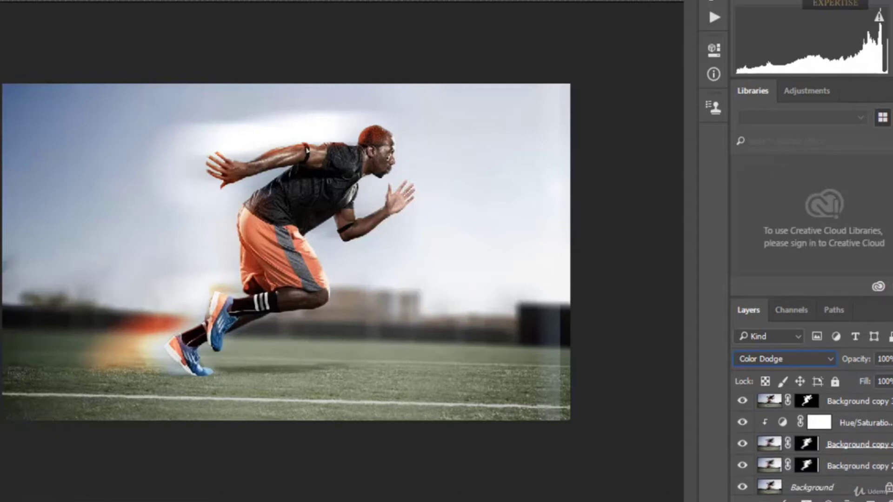
- In IronMan.jpg, paint a blue ring around the triangular chest light on a new layer with a 37 px brush
{"action": "left_click", "coordinate": [873, 453]}
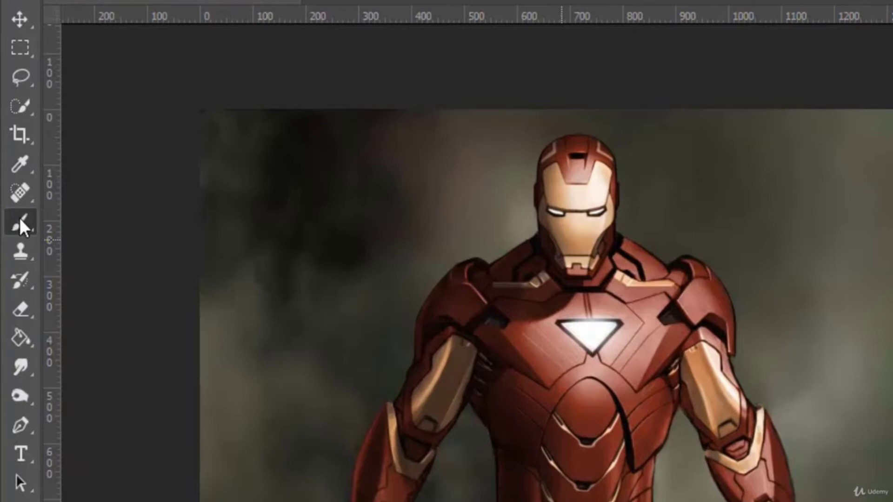
{"action": "left_click", "coordinate": [20, 219]}
{"action": "mouse_move", "coordinate": [562, 312]}
{"action": "left_mouse_down"}
{"action": "mouse_move", "coordinate": [560, 331]}
{"action": "mouse_move", "coordinate": [575, 355]}
{"action": "mouse_move", "coordinate": [604, 352]}
{"action": "mouse_move", "coordinate": [613, 326]}
{"action": "mouse_move", "coordinate": [579, 300]}
{"action": "mouse_move", "coordinate": [565, 311]}
{"action": "left_mouse_up"}
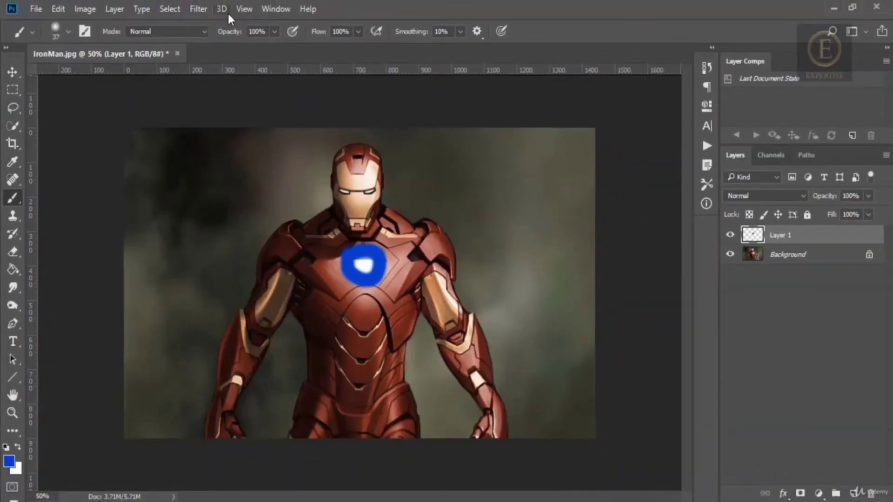
- Soften the blue ring with a 16.6-pixel Gaussian Blur and set Layer 1's blend mode to Color Dodge
{"action": "left_click", "coordinate": [203, 10]}
{"action": "mouse_move", "coordinate": [297, 161]}
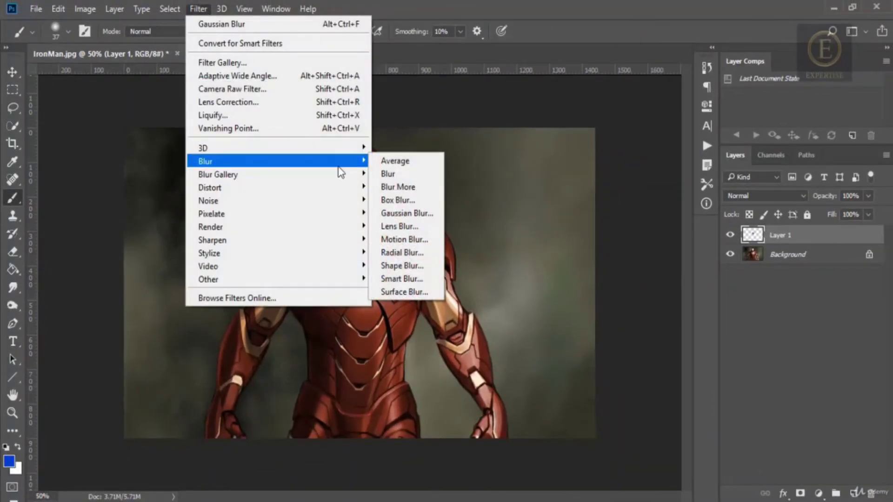
{"action": "left_click", "coordinate": [428, 212]}
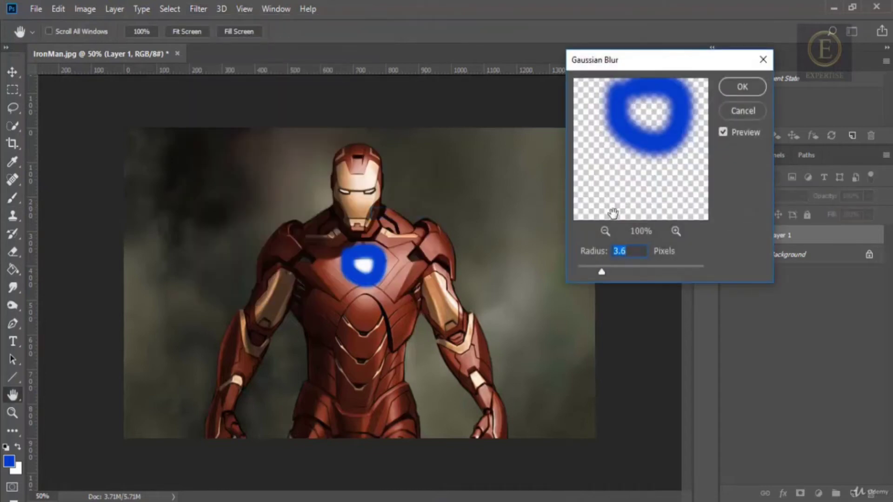
{"action": "left_click_drag", "start_coordinate": [602, 273], "coordinate": [631, 269]}
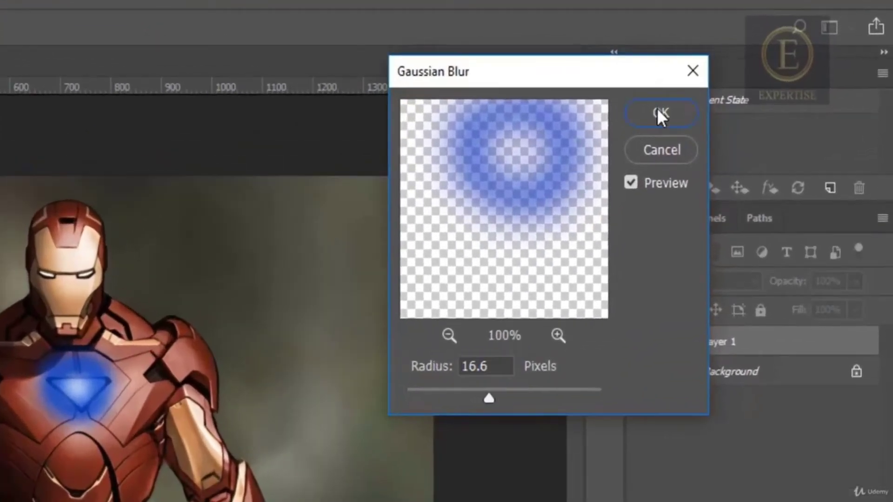
{"action": "left_click", "coordinate": [660, 114]}
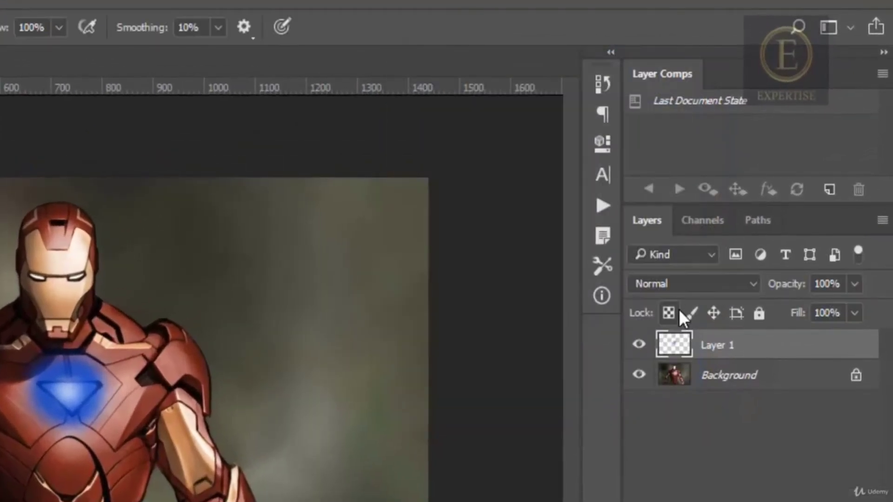
{"action": "left_click", "coordinate": [691, 289]}
{"action": "left_click", "coordinate": [674, 443]}
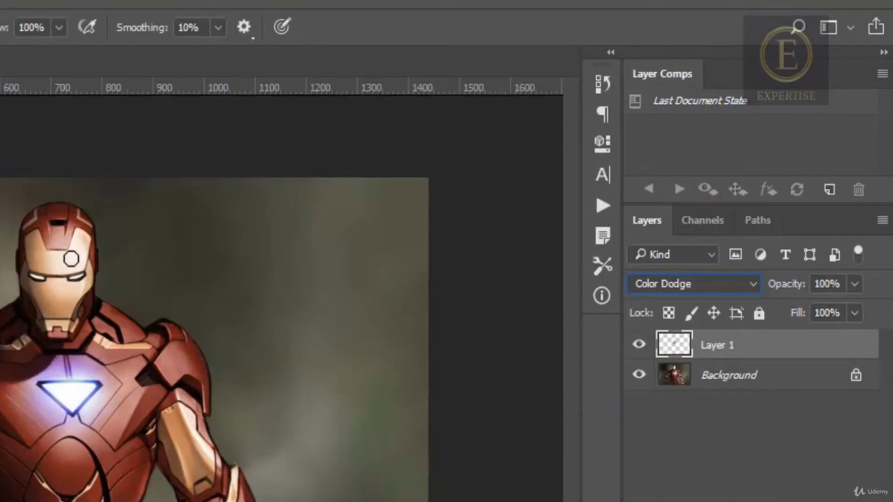
- Reduce the brush size to 10 px, try a stroke over Iron Man's eye and undo it
{"action": "scroll", "coordinate": [71, 259], "scroll_direction": "up", "scroll_amount": 2}
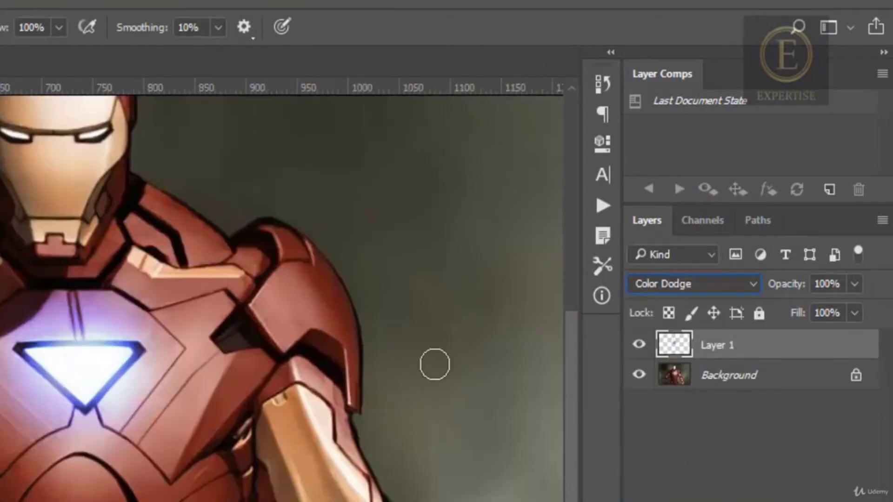
{"action": "left_click_drag", "start_coordinate": [574, 420], "coordinate": [575, 380]}
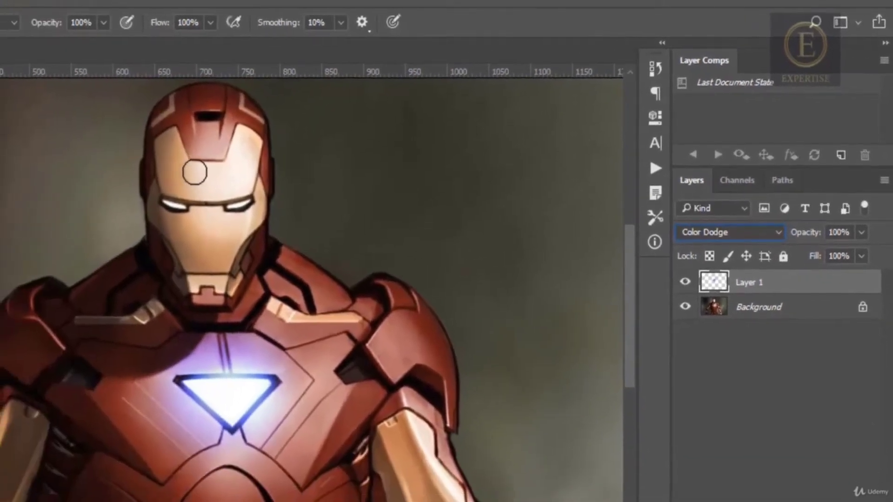
{"action": "scroll", "coordinate": [239, 188], "scroll_direction": "up", "scroll_amount": 2}
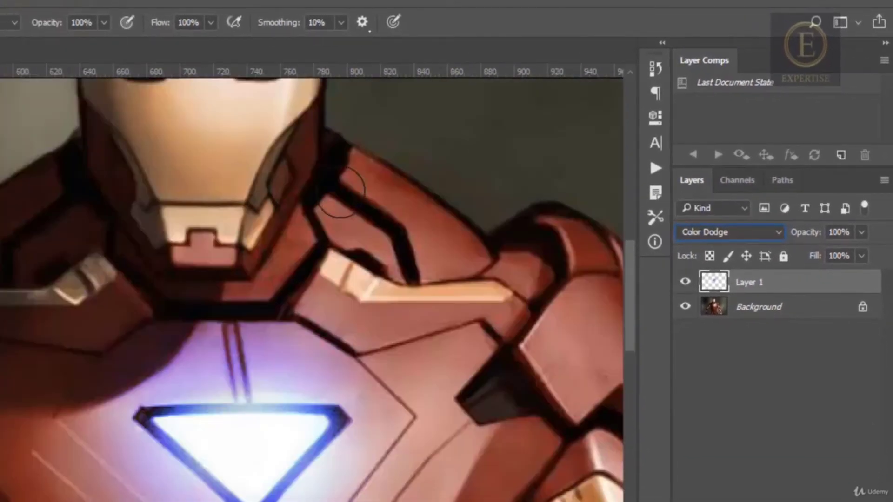
{"action": "left_click_drag", "start_coordinate": [630, 319], "coordinate": [631, 272]}
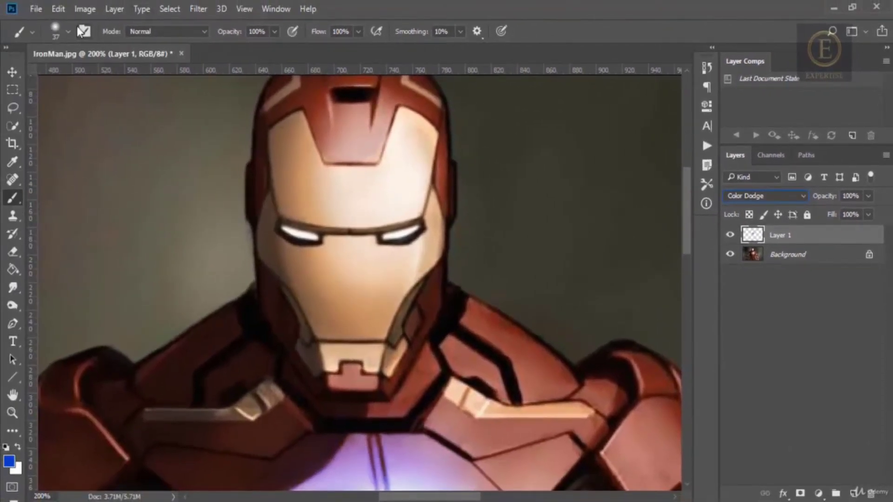
{"action": "left_click", "coordinate": [68, 31]}
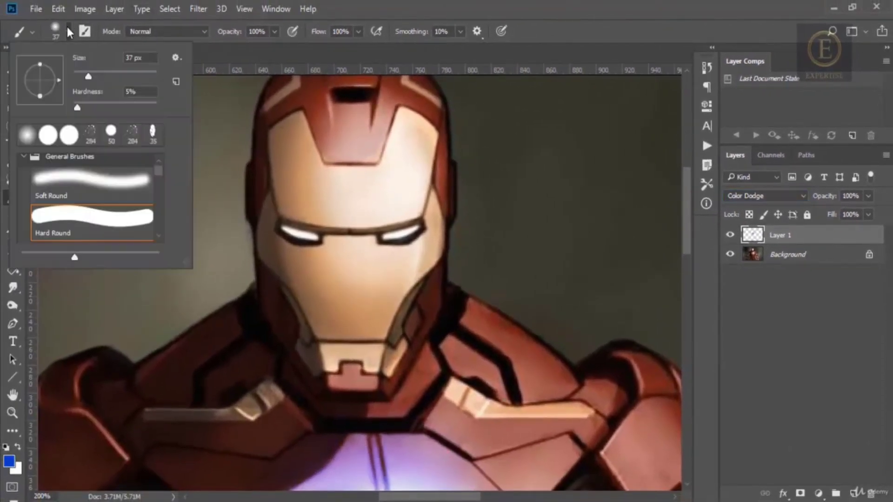
{"action": "left_click_drag", "start_coordinate": [79, 73], "coordinate": [77, 73]}
{"action": "left_click_drag", "start_coordinate": [373, 233], "coordinate": [394, 243]}
{"action": "key", "text": "ctrl+z"}
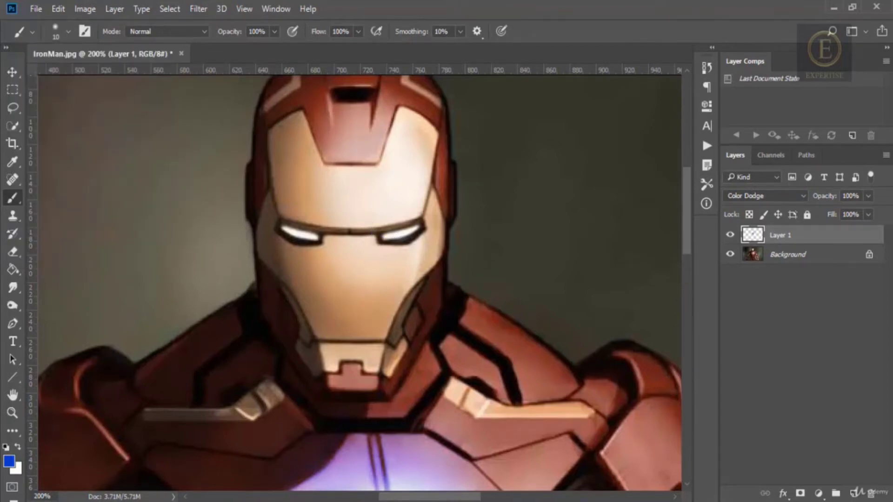
- Add a new layer above Layer 1 and change the foreground color to a brighter, lighter blue
{"action": "left_click", "coordinate": [852, 492]}
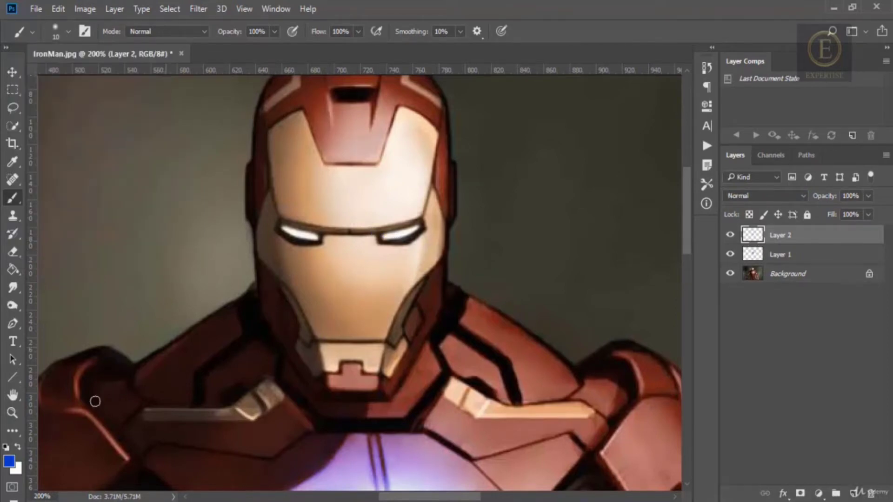
{"action": "left_click", "coordinate": [8, 460]}
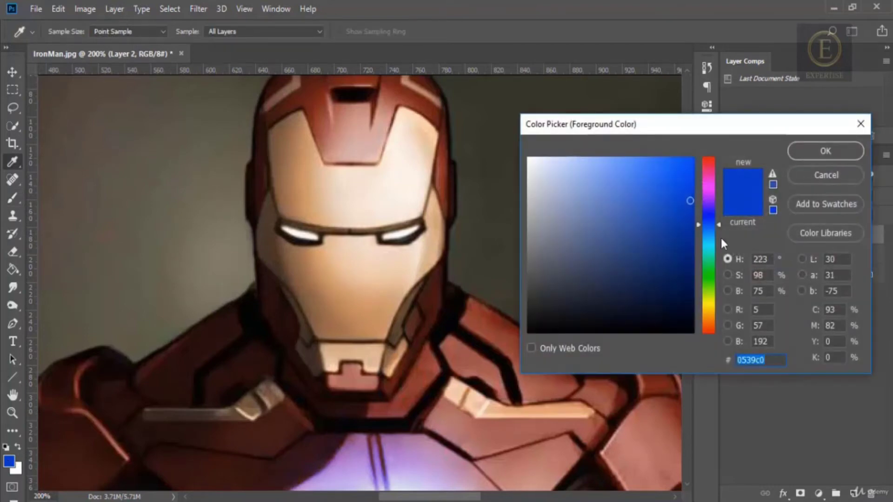
{"action": "left_click_drag", "start_coordinate": [714, 241], "coordinate": [707, 235]}
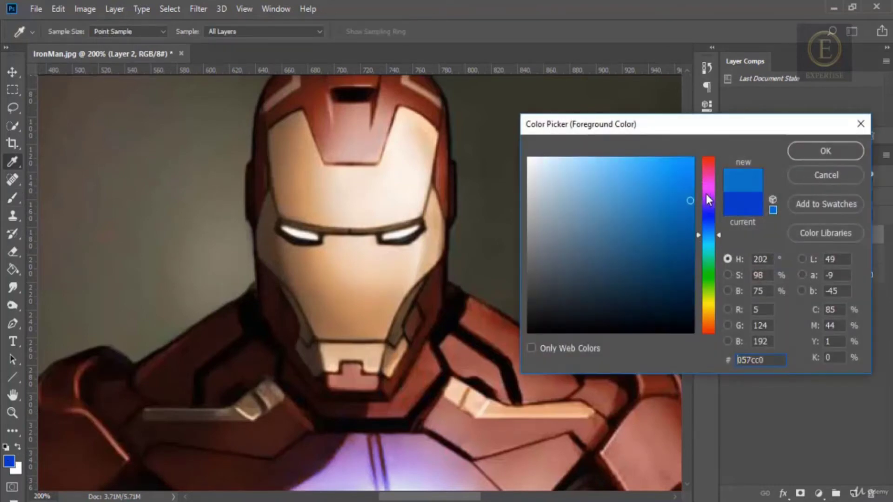
{"action": "left_click", "coordinate": [685, 179]}
{"action": "left_click_drag", "start_coordinate": [684, 179], "coordinate": [684, 178]}
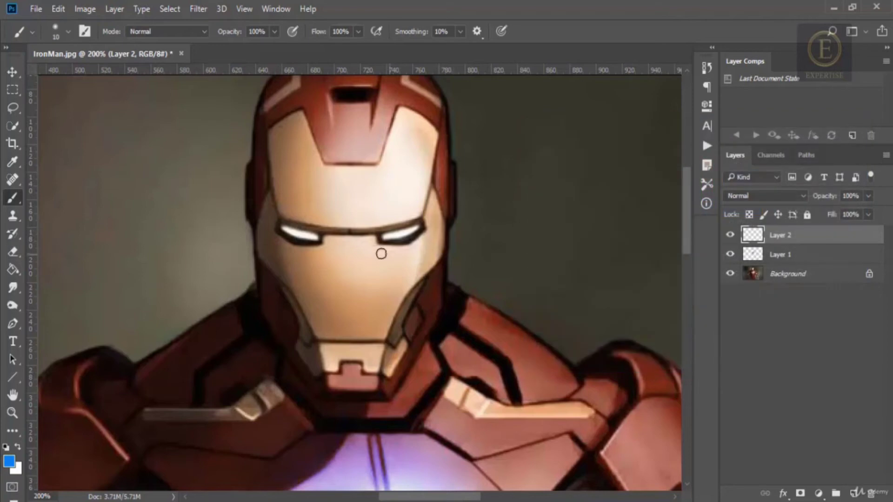
- Paint blue outlines around both of Iron Man's eyes on Layer 2 and soften them with a 2.9-pixel Gaussian Blur
{"action": "mouse_move", "coordinate": [372, 242]}
{"action": "left_mouse_down"}
{"action": "mouse_move", "coordinate": [406, 244]}
{"action": "mouse_move", "coordinate": [422, 232]}
{"action": "mouse_move", "coordinate": [411, 213]}
{"action": "mouse_move", "coordinate": [374, 237]}
{"action": "mouse_move", "coordinate": [310, 246]}
{"action": "mouse_move", "coordinate": [276, 229]}
{"action": "mouse_move", "coordinate": [282, 218]}
{"action": "mouse_move", "coordinate": [300, 216]}
{"action": "mouse_move", "coordinate": [324, 235]}
{"action": "mouse_move", "coordinate": [321, 244]}
{"action": "left_mouse_up"}
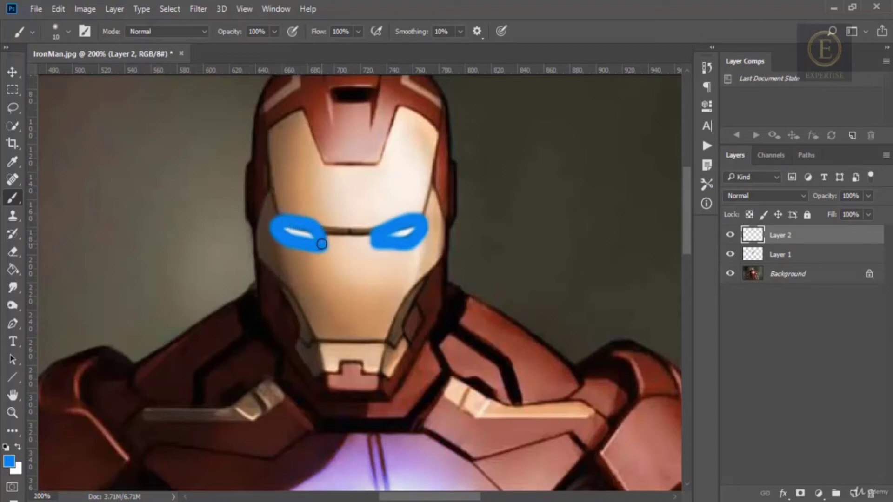
{"action": "left_click", "coordinate": [198, 9]}
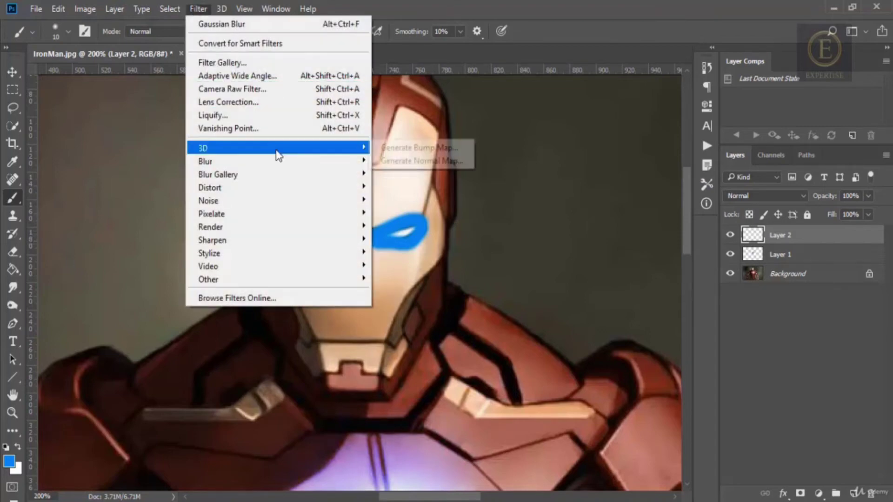
{"action": "mouse_move", "coordinate": [283, 165]}
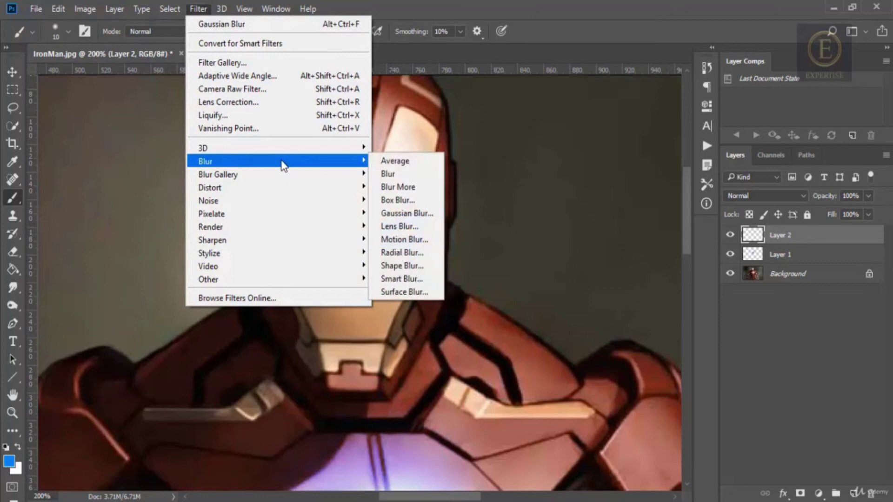
{"action": "left_click", "coordinate": [390, 213]}
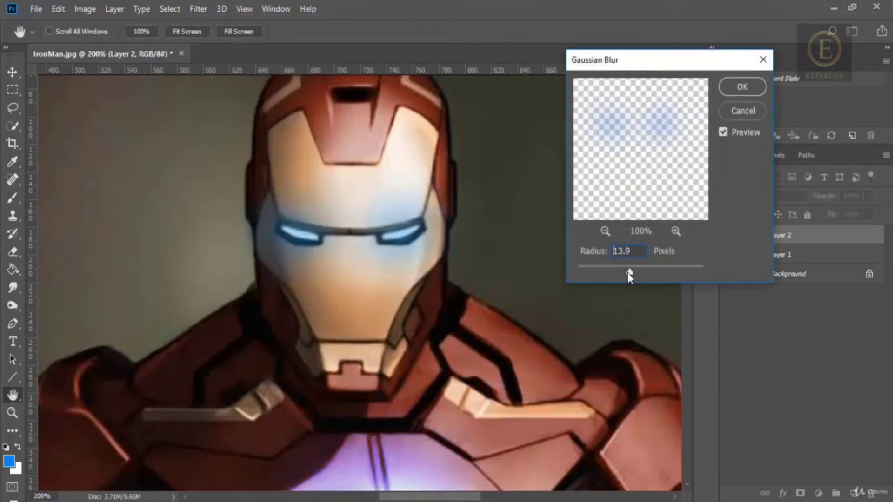
{"action": "left_click_drag", "start_coordinate": [628, 272], "coordinate": [597, 269]}
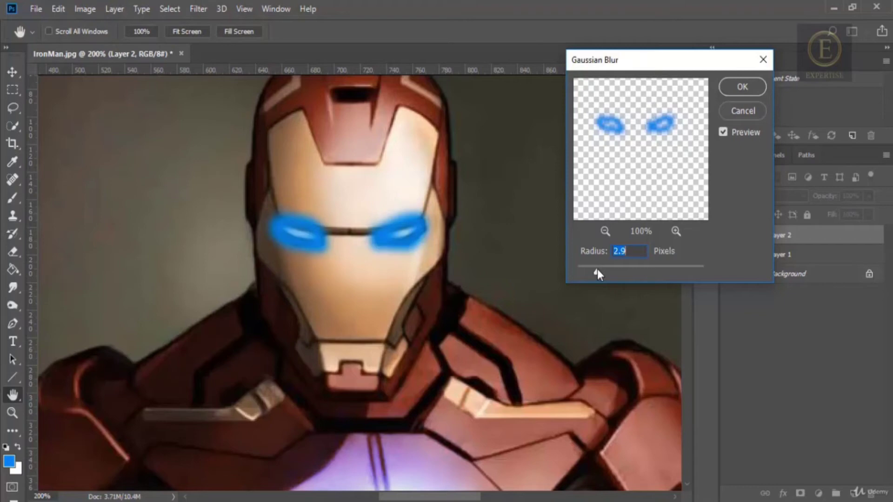
{"action": "left_click", "coordinate": [742, 88]}
- Set Layer 2's blend mode to Color Dodge so the eyes glow
{"action": "left_click", "coordinate": [767, 196]}
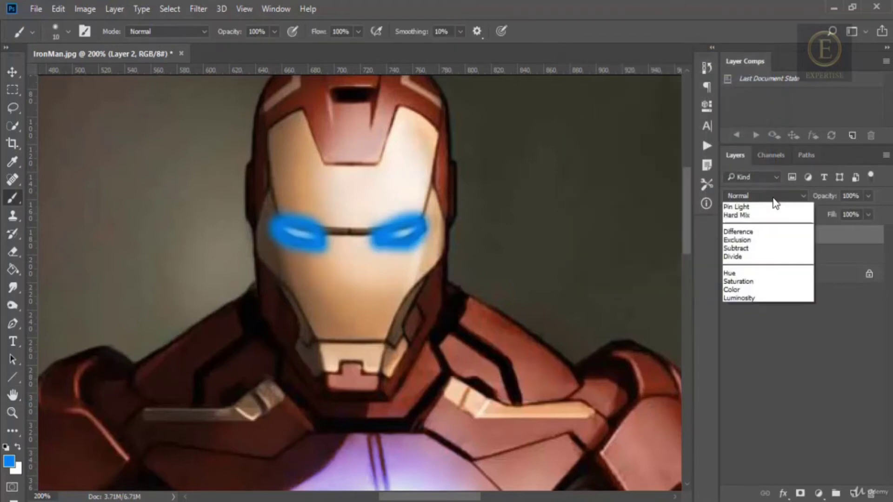
{"action": "left_click", "coordinate": [754, 299]}
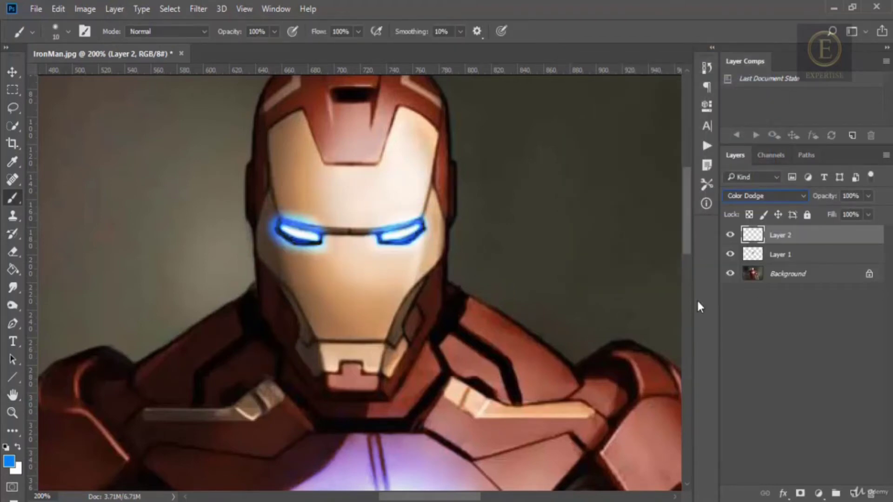
{"action": "key", "text": "ctrl+minus"}
{"action": "key", "text": "ctrl+minus"}
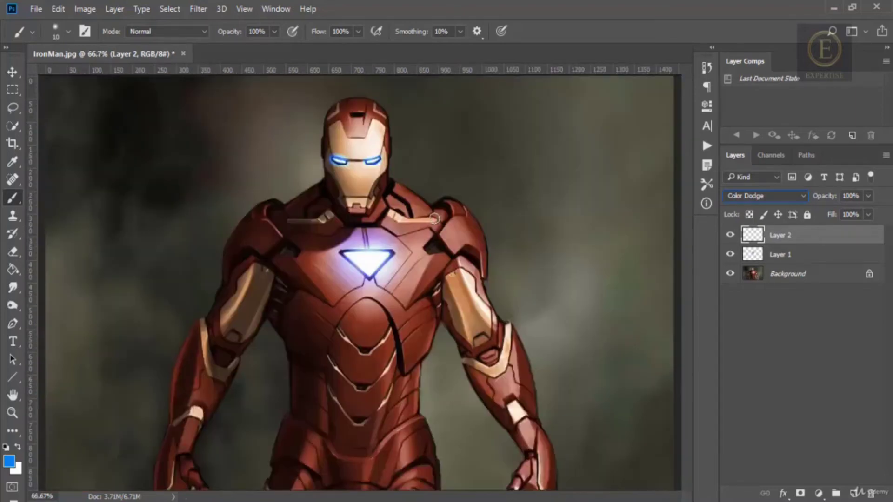
{"action": "key", "text": "ctrl+minus"}
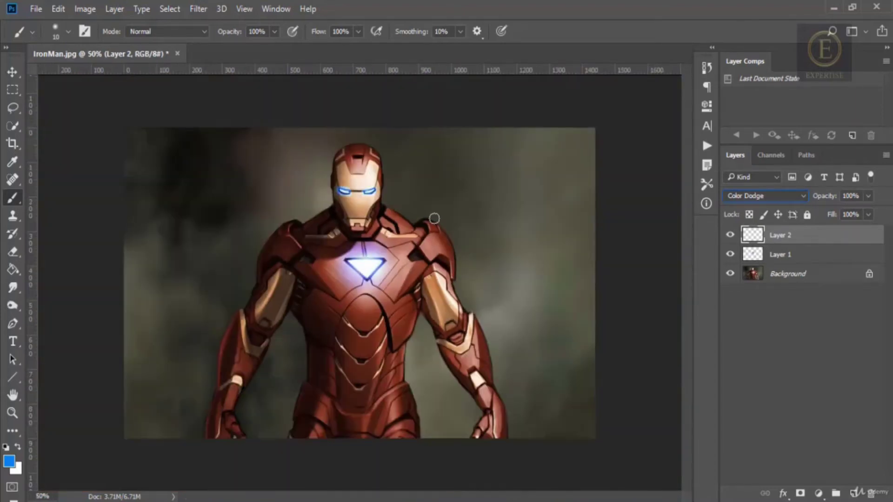
{"action": "key", "text": "ctrl+plus"}
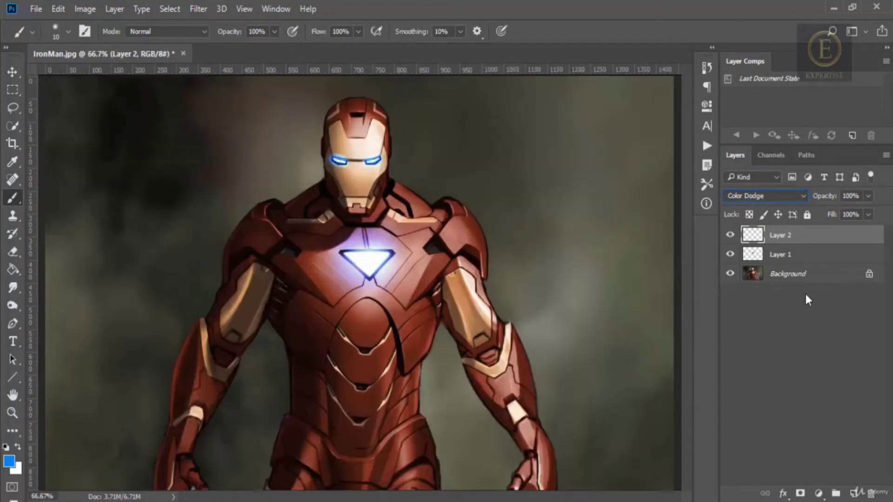
- Add a Hue/Saturation adjustment layer clipped to Layer 2 and set its Lightness to +6
{"action": "left_click", "coordinate": [818, 493]}
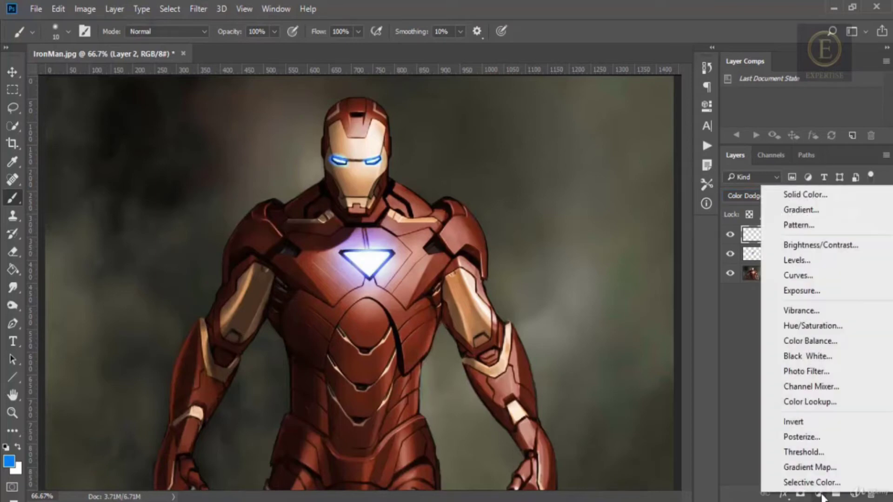
{"action": "left_click", "coordinate": [823, 328]}
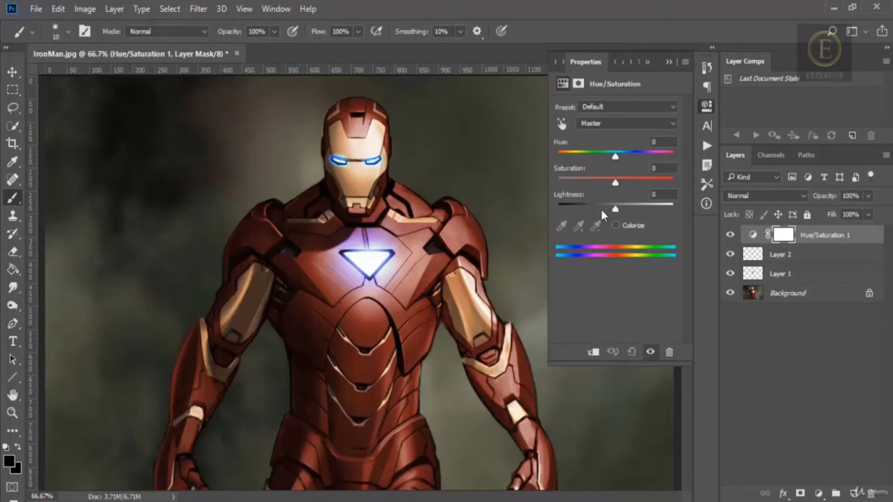
{"action": "left_click_drag", "start_coordinate": [614, 207], "coordinate": [624, 212]}
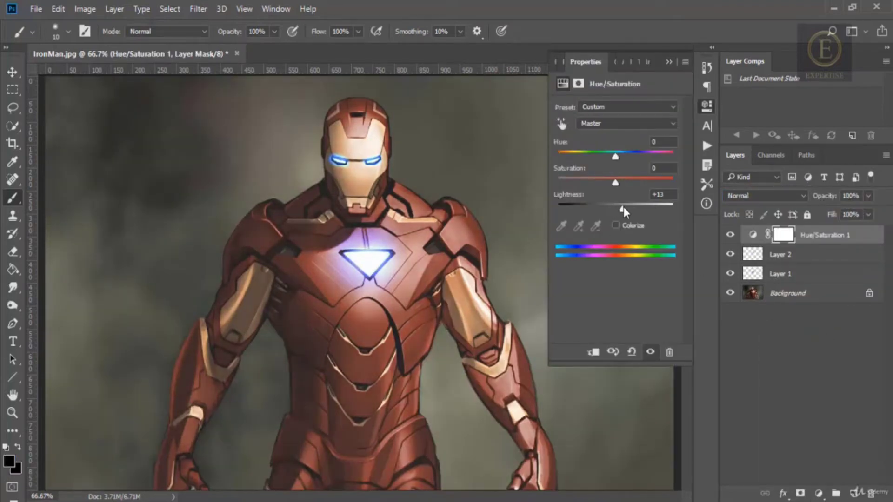
{"action": "left_click", "coordinate": [807, 244], "text": "alt"}
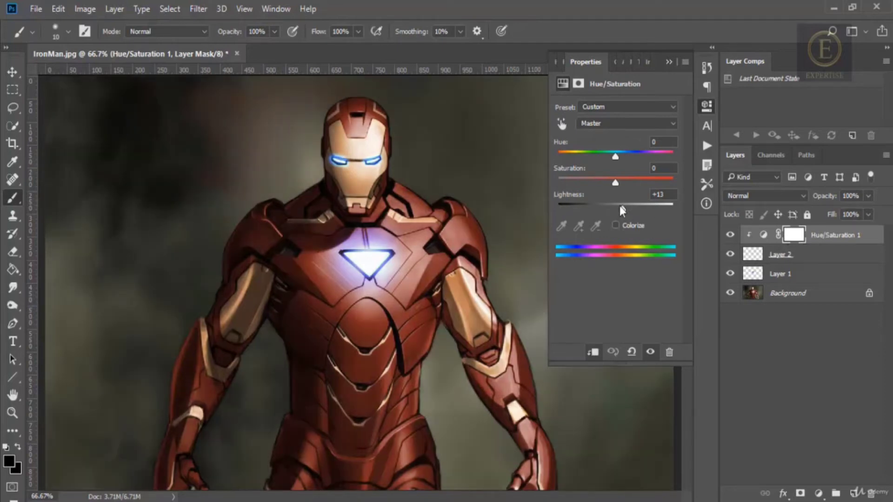
{"action": "mouse_move", "coordinate": [621, 208]}
{"action": "left_mouse_down"}
{"action": "mouse_move", "coordinate": [655, 205]}
{"action": "mouse_move", "coordinate": [595, 205]}
{"action": "mouse_move", "coordinate": [623, 211]}
{"action": "left_mouse_up"}
{"action": "key", "text": "ctrl+minus"}
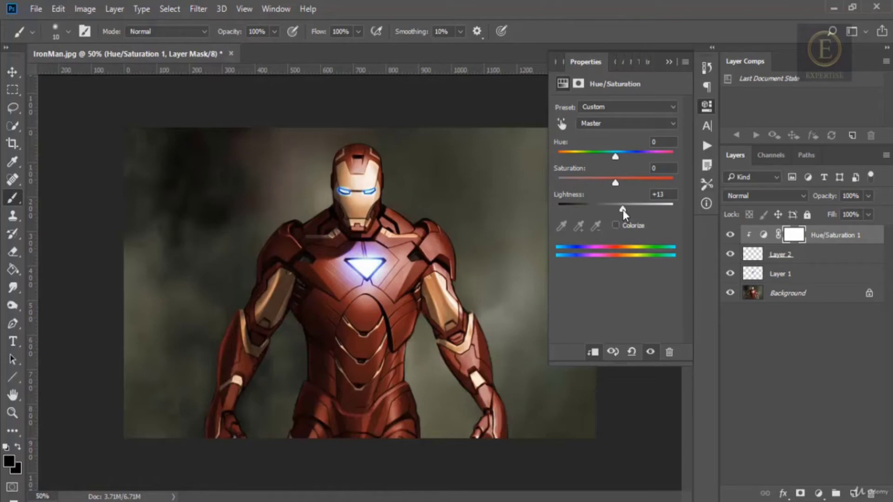
{"action": "left_click_drag", "start_coordinate": [623, 211], "coordinate": [618, 209]}
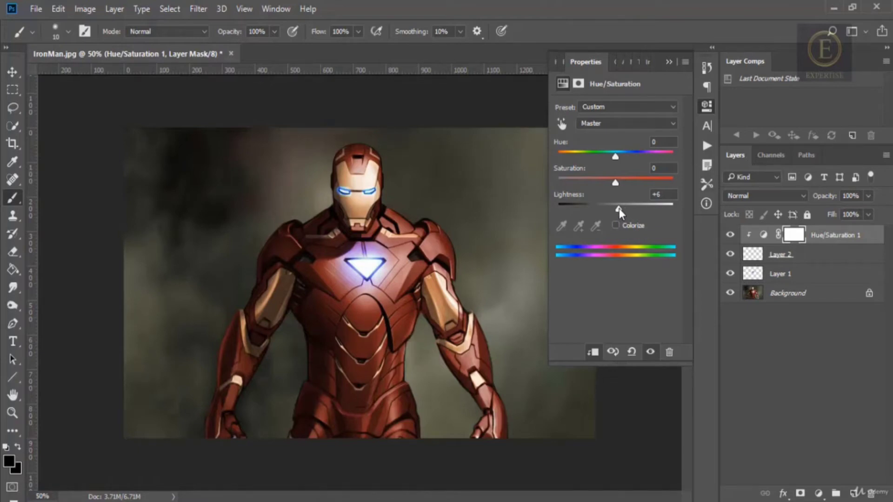
{"action": "left_click", "coordinate": [812, 255]}
{"action": "key", "text": "ctrl+plus"}
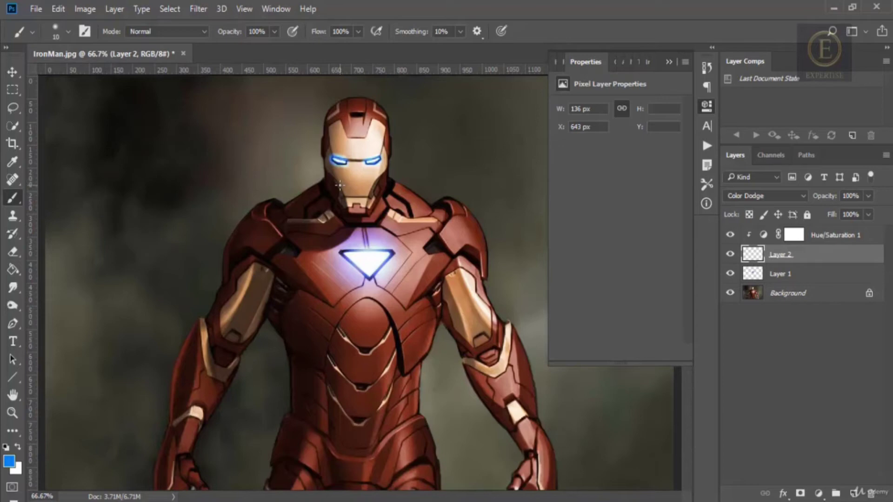
{"action": "key", "text": "ctrl+plus"}
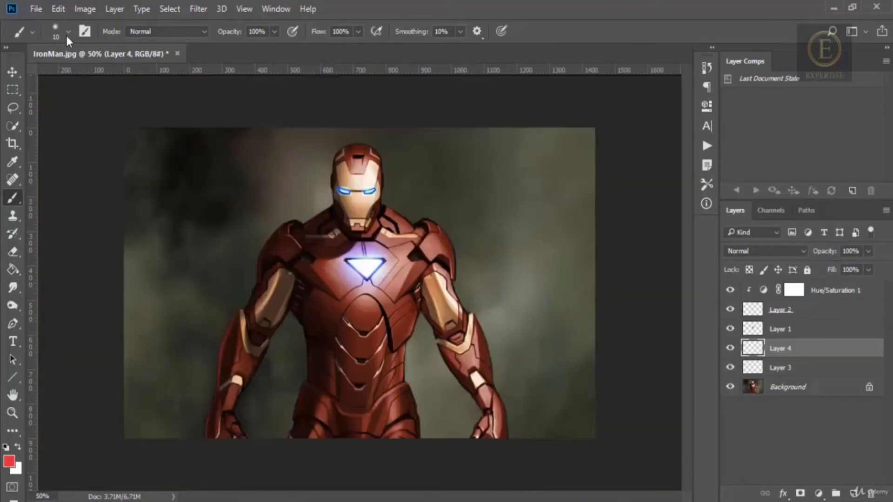
- Enlarge the brush to 53 px and paint a red outline around Iron Man's whole silhouette on Layer 4
{"action": "left_click", "coordinate": [67, 34]}
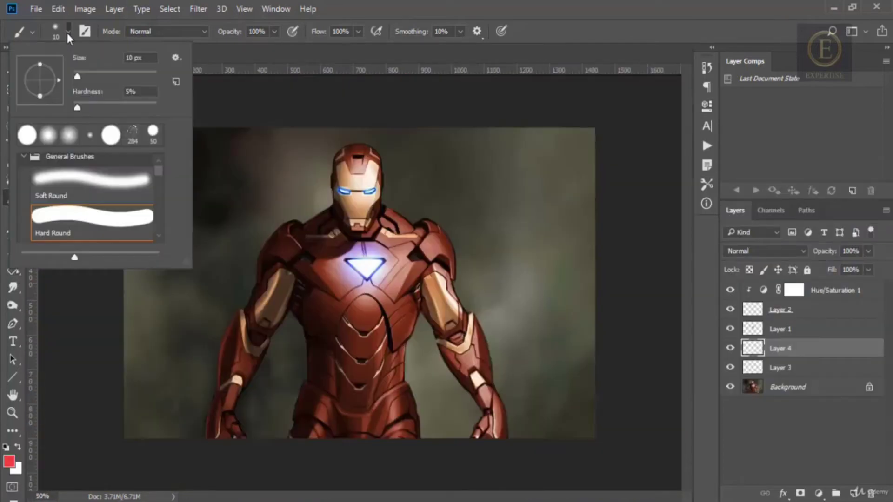
{"action": "left_click", "coordinate": [95, 75]}
{"action": "mouse_move", "coordinate": [199, 440]}
{"action": "left_mouse_down"}
{"action": "mouse_move", "coordinate": [215, 326]}
{"action": "mouse_move", "coordinate": [241, 273]}
{"action": "mouse_move", "coordinate": [261, 242]}
{"action": "mouse_move", "coordinate": [315, 203]}
{"action": "mouse_move", "coordinate": [332, 149]}
{"action": "mouse_move", "coordinate": [355, 135]}
{"action": "mouse_move", "coordinate": [383, 151]}
{"action": "mouse_move", "coordinate": [397, 207]}
{"action": "mouse_move", "coordinate": [445, 220]}
{"action": "mouse_move", "coordinate": [518, 443]}
{"action": "left_mouse_up"}
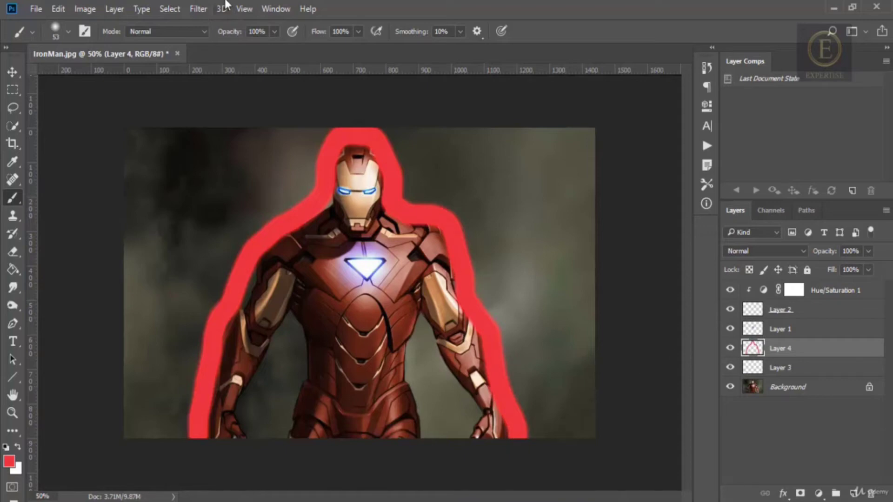
- Soften the red outline on Layer 4 with a 20.8-pixel Gaussian Blur
{"action": "left_click", "coordinate": [197, 10]}
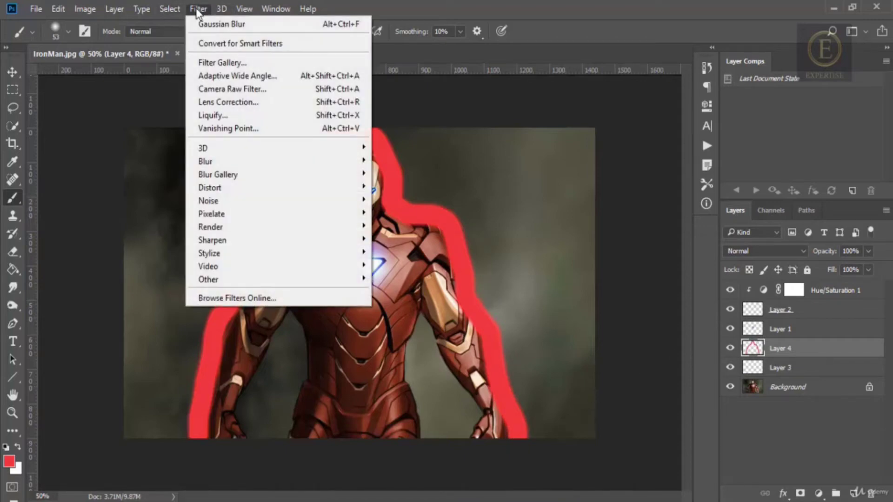
{"action": "mouse_move", "coordinate": [249, 154]}
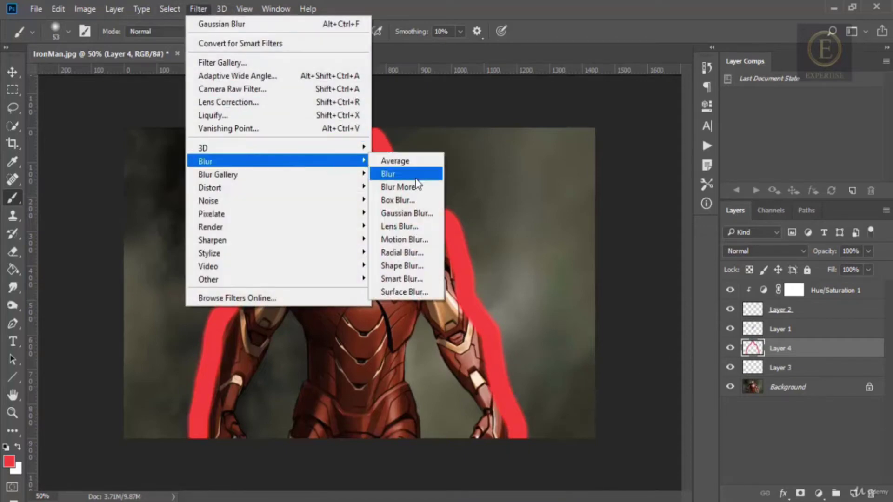
{"action": "left_click", "coordinate": [426, 218]}
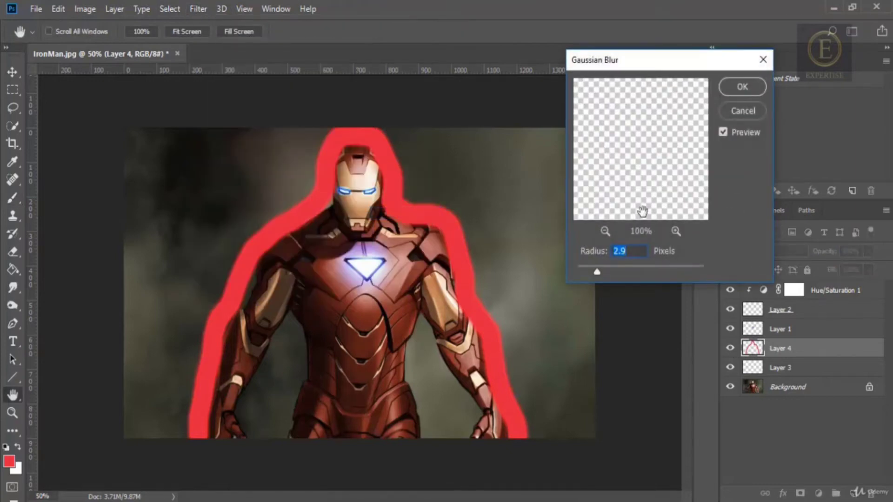
{"action": "left_click_drag", "start_coordinate": [611, 271], "coordinate": [632, 270]}
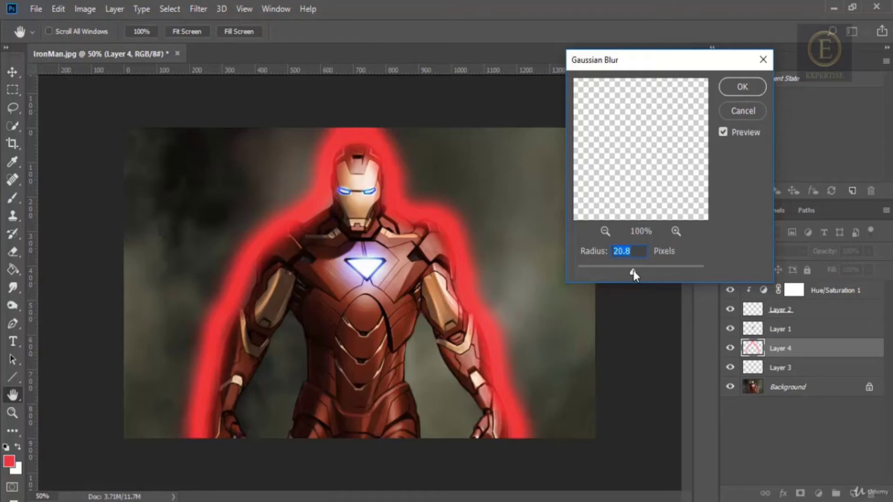
{"action": "left_click", "coordinate": [742, 86]}
- Set Layer 4's blend mode to Color Dodge and reduce its Fill to 68%
{"action": "left_click", "coordinate": [756, 251]}
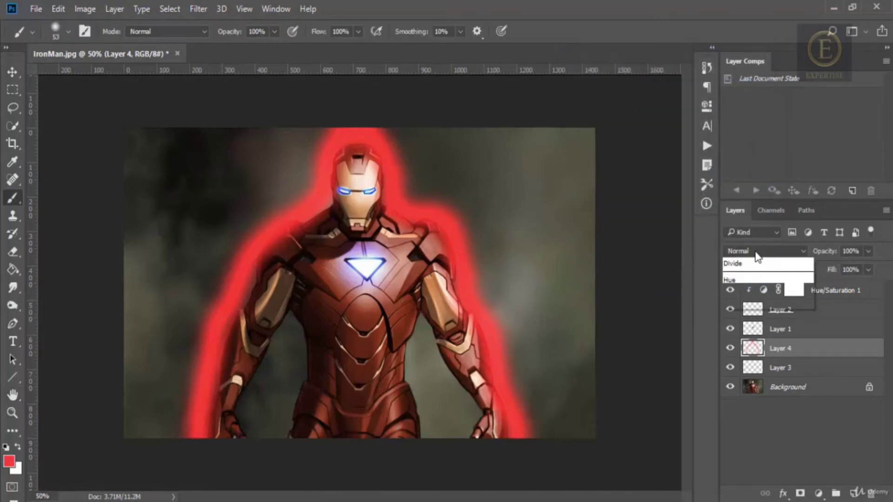
{"action": "left_click", "coordinate": [754, 357]}
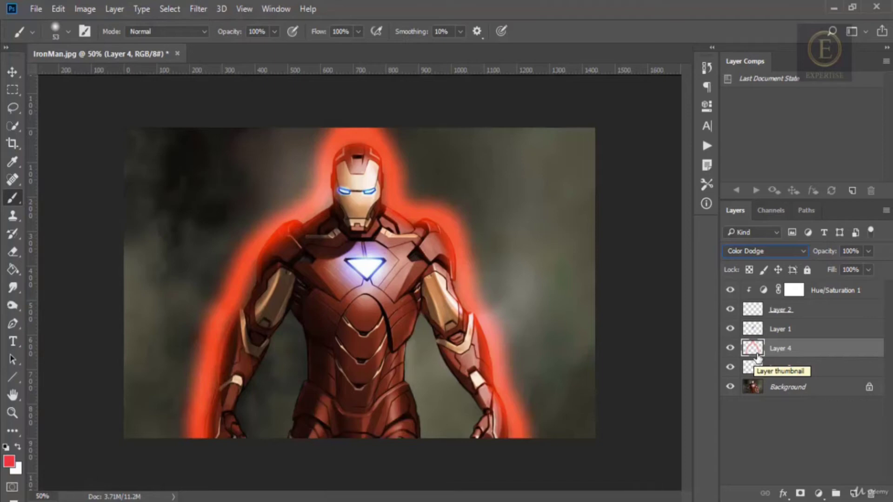
{"action": "left_click", "coordinate": [868, 270]}
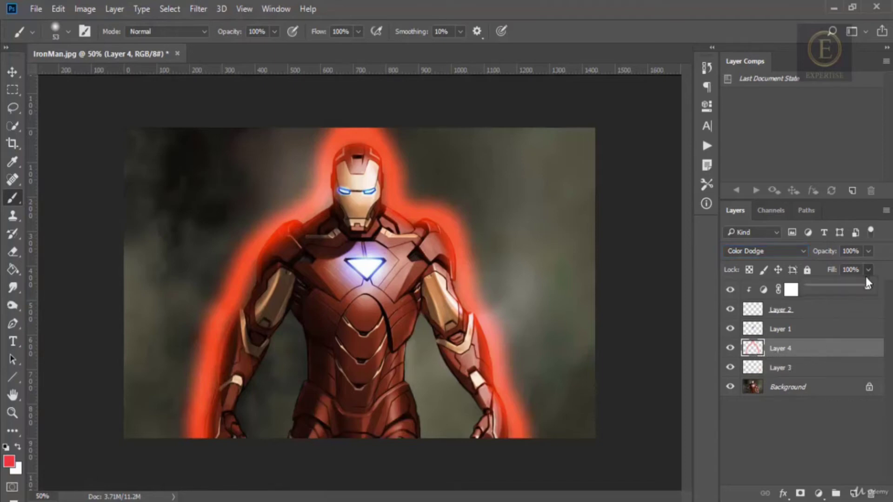
{"action": "left_click_drag", "start_coordinate": [868, 286], "coordinate": [850, 293]}
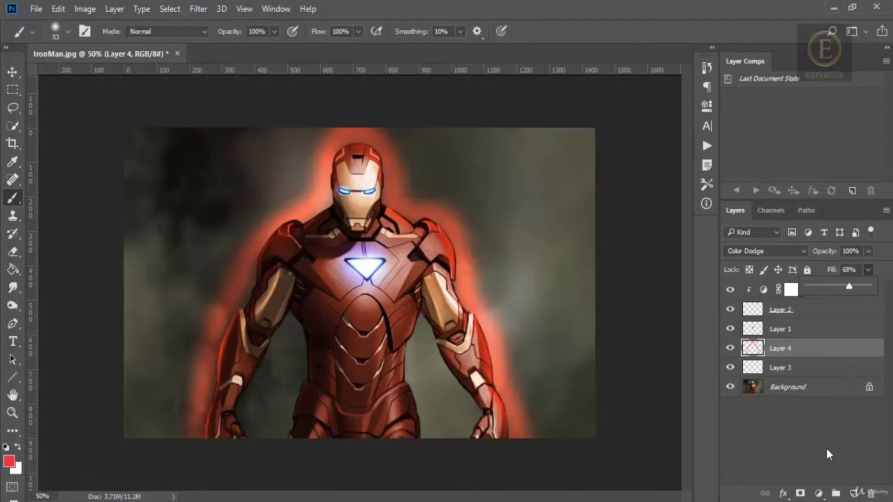
- Add a Hue/Saturation adjustment layer above Layer 4 with Lightness +13 and clip it to Layer 4
{"action": "left_click", "coordinate": [817, 493]}
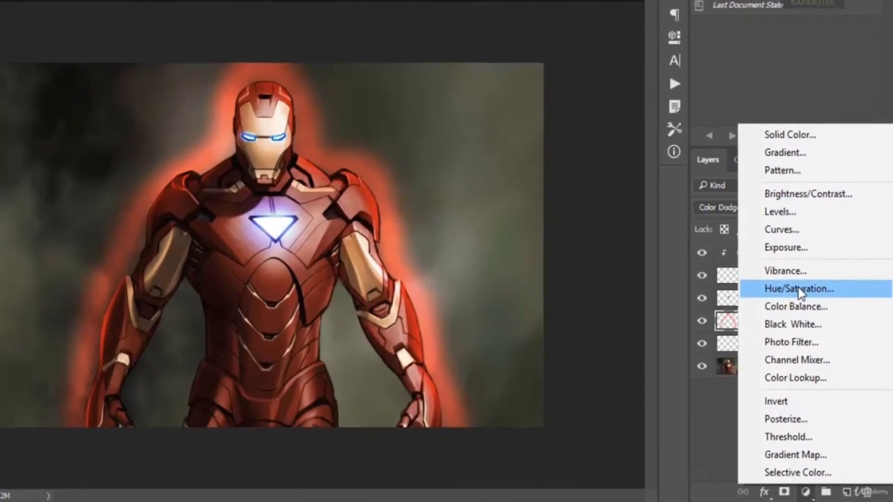
{"action": "left_click", "coordinate": [809, 364]}
{"action": "left_click_drag", "start_coordinate": [567, 158], "coordinate": [575, 157]}
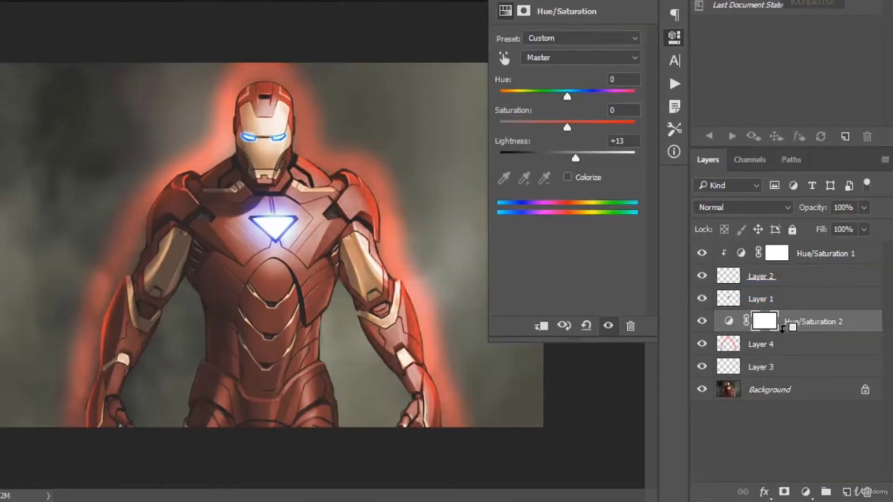
{"action": "left_click", "coordinate": [786, 332], "text": "alt"}
- Set the outline glow's Hue/Saturation adjustment to Lightness +88 and Hue -107 for a pale bluish-white glow
{"action": "left_click_drag", "start_coordinate": [579, 157], "coordinate": [626, 158]}
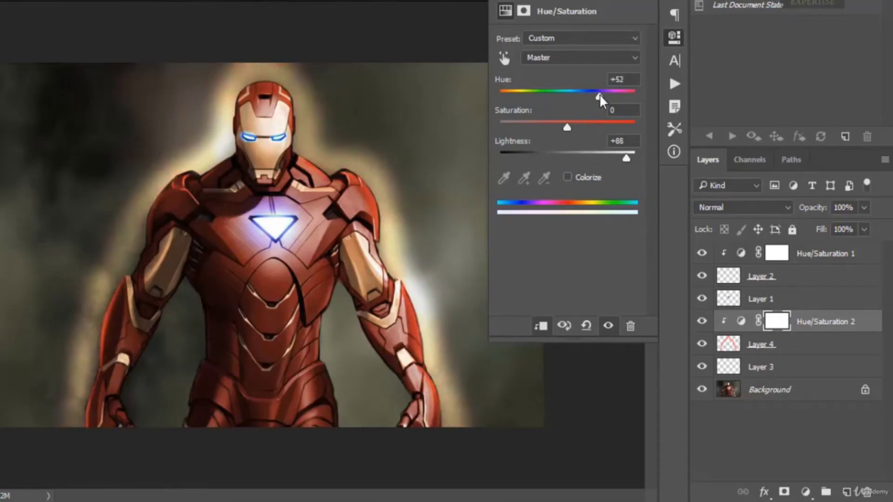
{"action": "left_click_drag", "start_coordinate": [581, 95], "coordinate": [574, 95]}
{"action": "left_click_drag", "start_coordinate": [510, 91], "coordinate": [520, 92]}
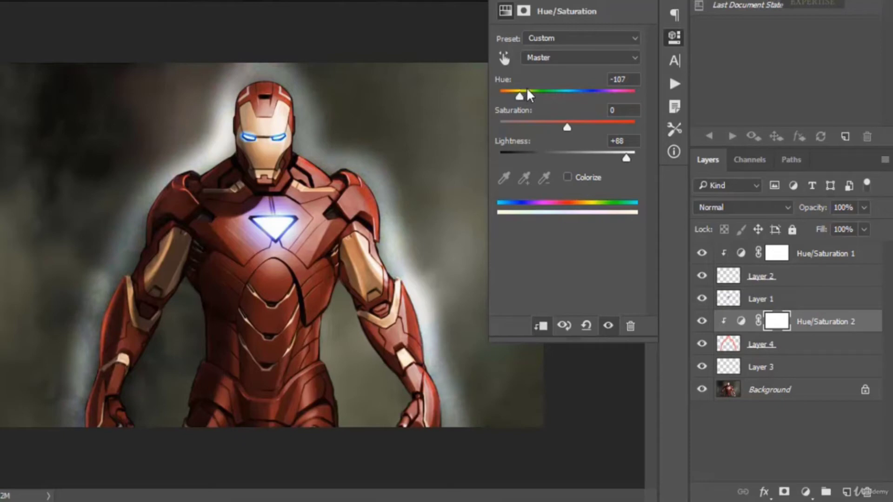
- Collapse the adjustment properties and select Layer 4
{"action": "left_click", "coordinate": [803, 392]}
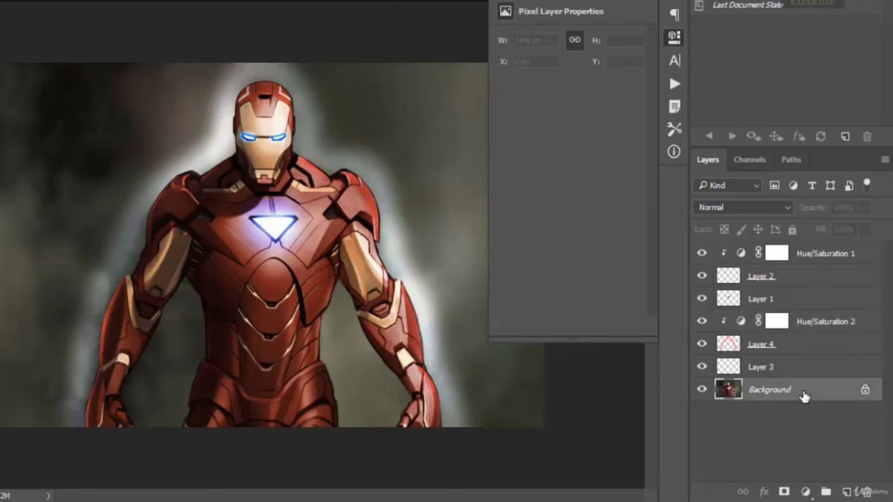
{"action": "left_click", "coordinate": [674, 35]}
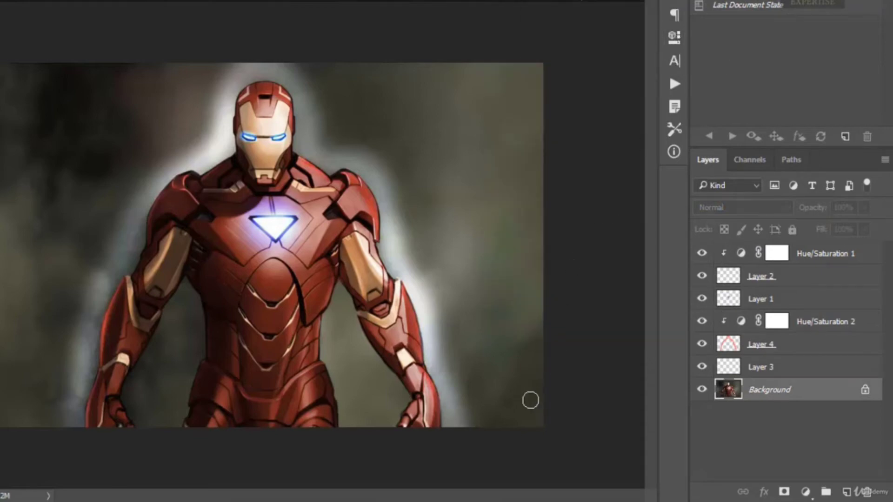
{"action": "left_click", "coordinate": [791, 344]}
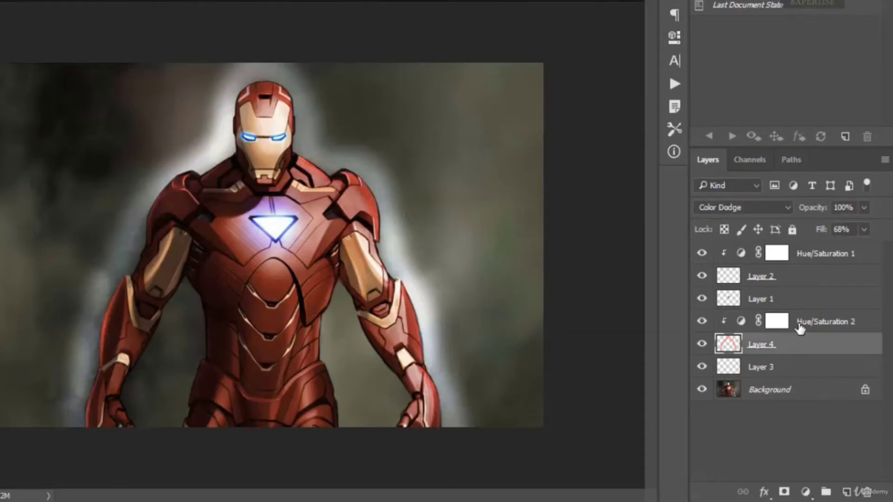
- Turn the outline glow orange by setting Hue/Saturation 2 to Lightness +40 and Hue +35, and finish with Layer 3 selected and the properties collapsed
{"action": "left_click", "coordinate": [797, 325]}
{"action": "double_click", "coordinate": [741, 321]}
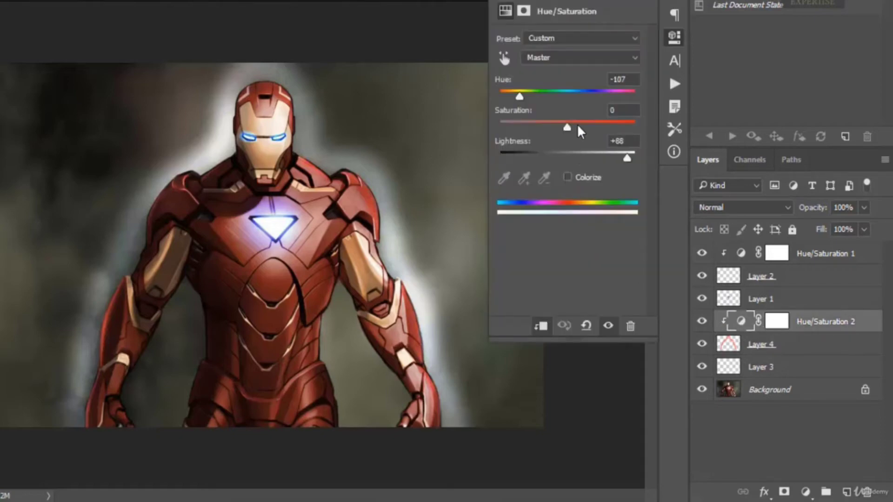
{"action": "left_click_drag", "start_coordinate": [628, 157], "coordinate": [593, 157]}
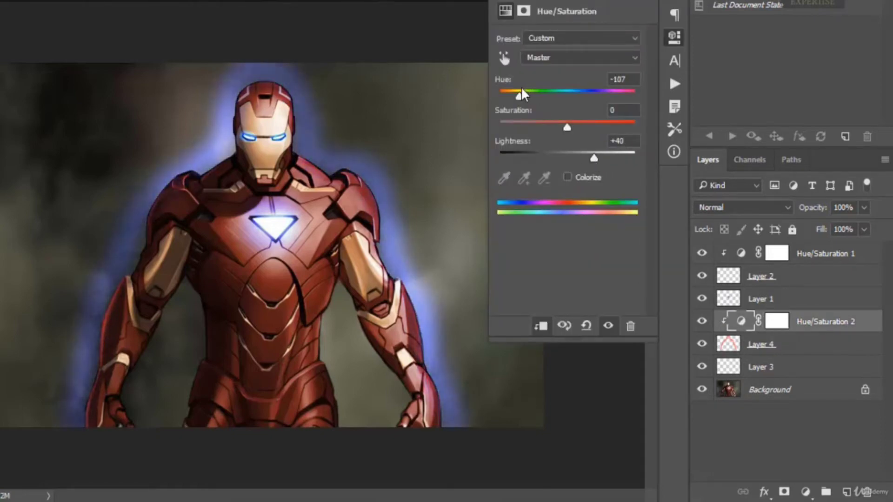
{"action": "left_click_drag", "start_coordinate": [519, 94], "coordinate": [591, 96]}
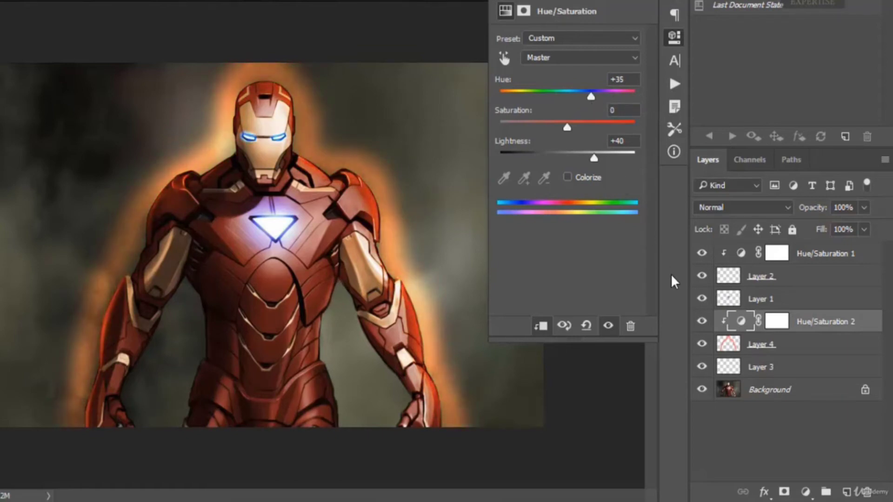
{"action": "left_click", "coordinate": [786, 367]}
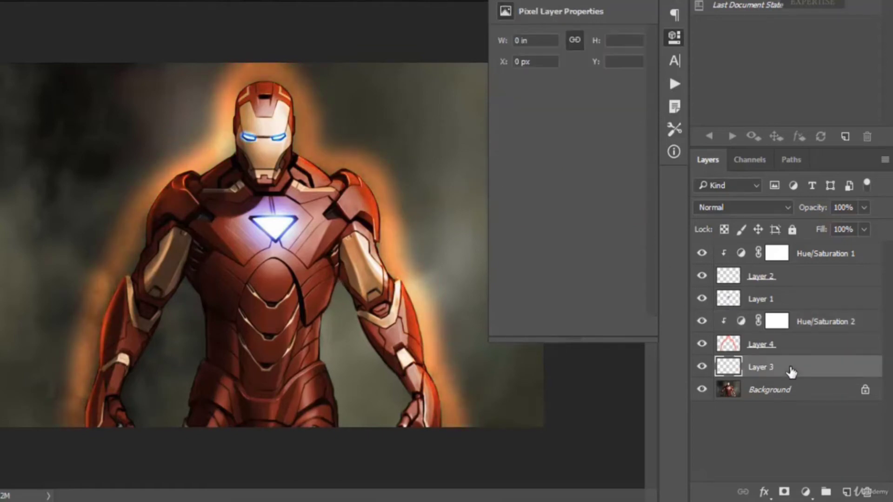
{"action": "left_click", "coordinate": [673, 42]}
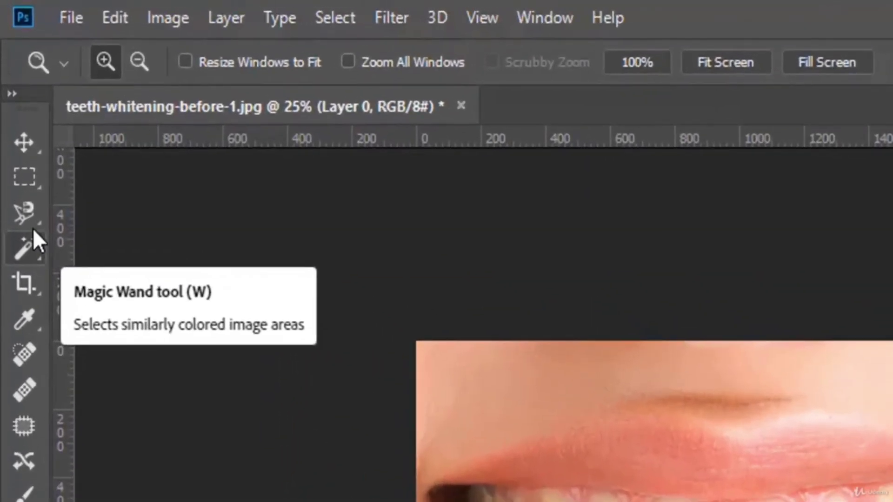
- Trace the upper row of teeth along the gums and tooth edges with the Magnetic Lasso Tool and close the selection
{"action": "left_click", "coordinate": [19, 134]}
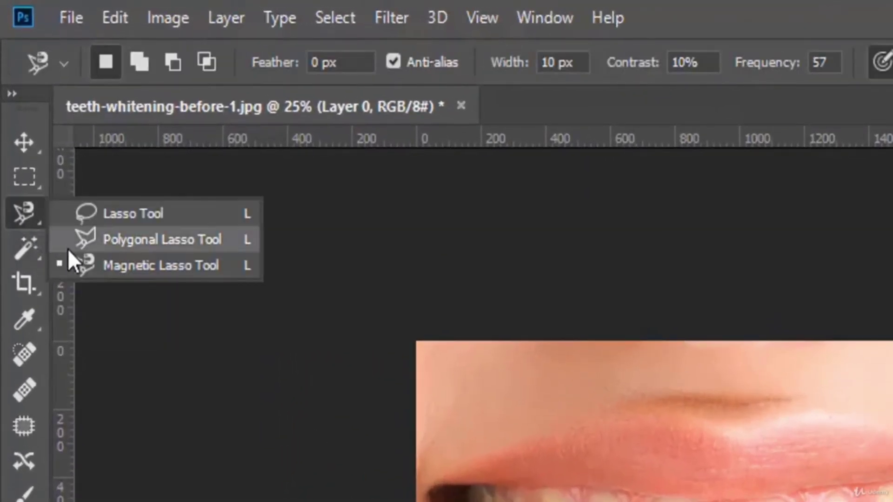
{"action": "left_click", "coordinate": [170, 265]}
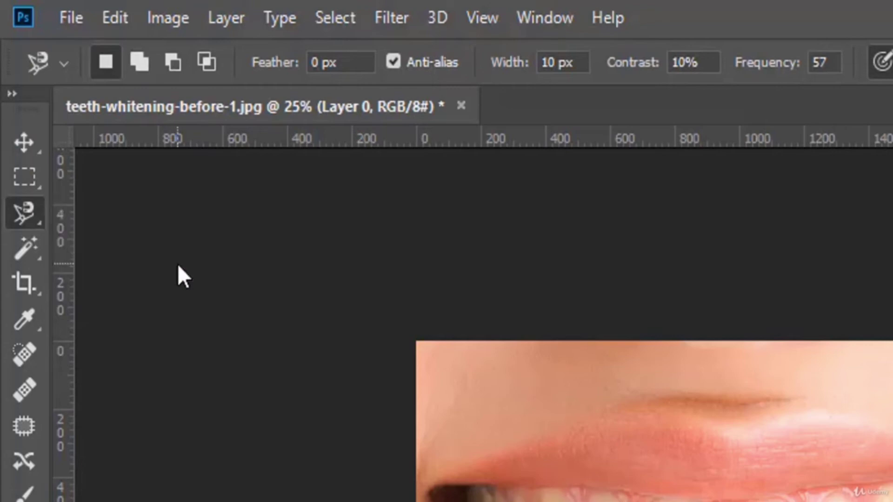
{"action": "key", "text": "ctrl+plus"}
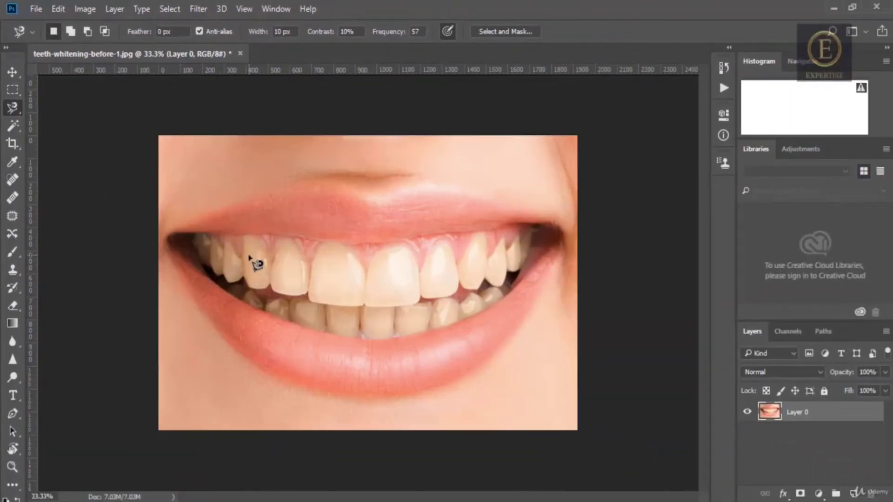
{"action": "left_click", "coordinate": [205, 236]}
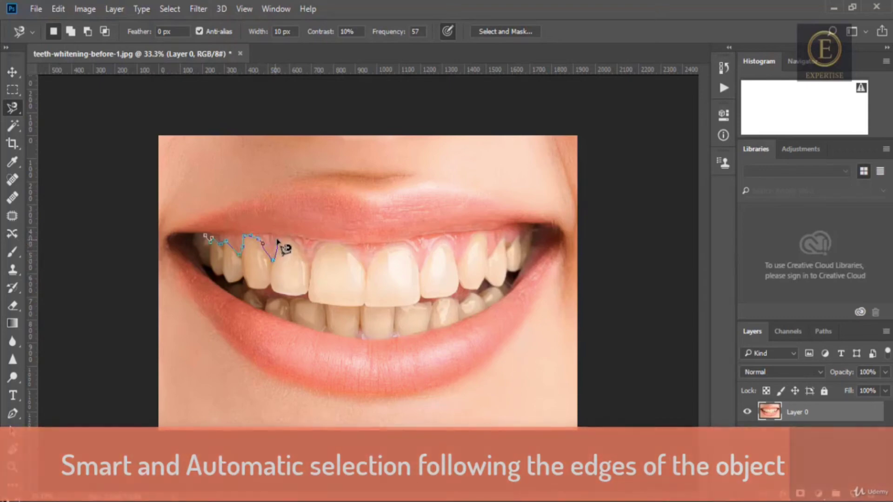
{"action": "left_click", "coordinate": [278, 239]}
{"action": "left_click", "coordinate": [295, 244]}
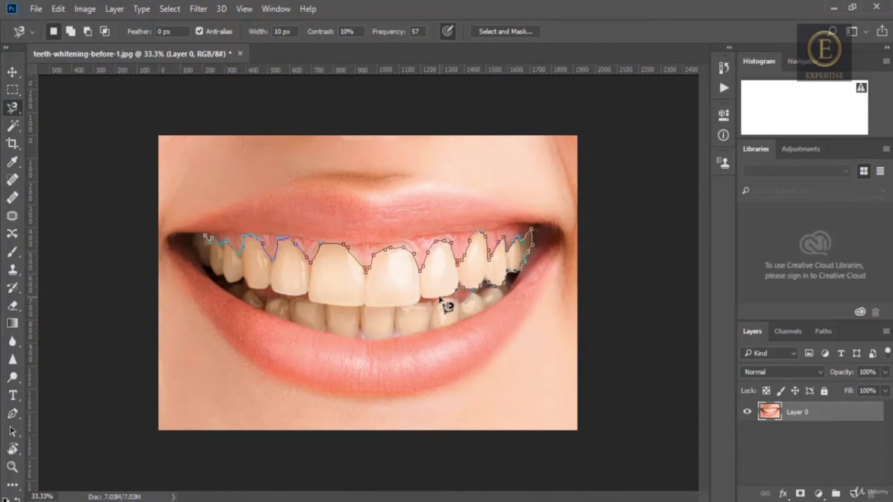
{"action": "left_click", "coordinate": [200, 242]}
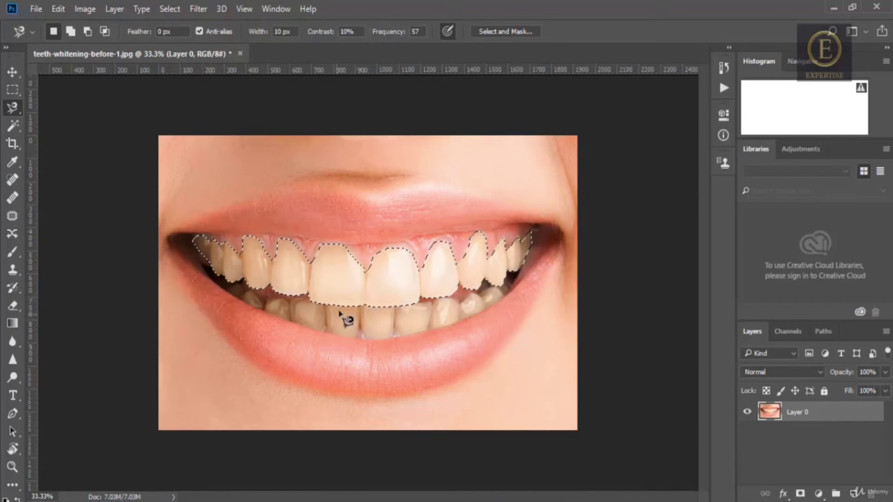
- Save the upper-teeth selection as a new channel named top
{"action": "left_click", "coordinate": [170, 10]}
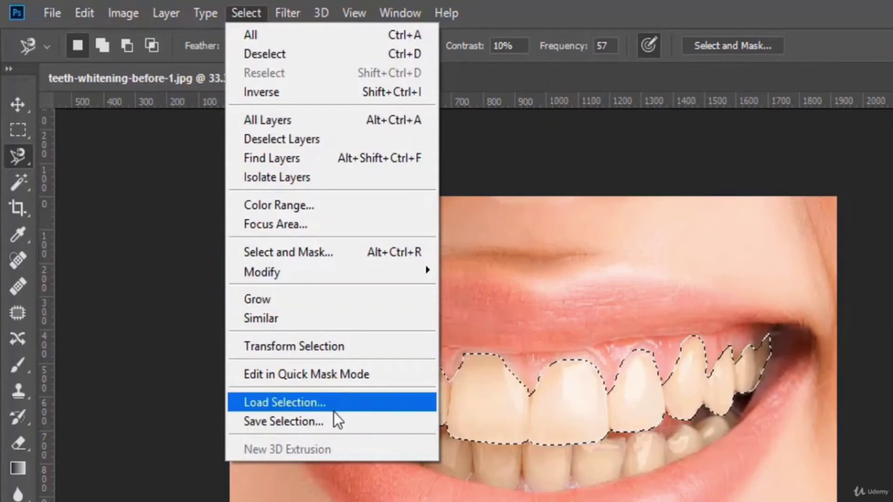
{"action": "left_click", "coordinate": [240, 304]}
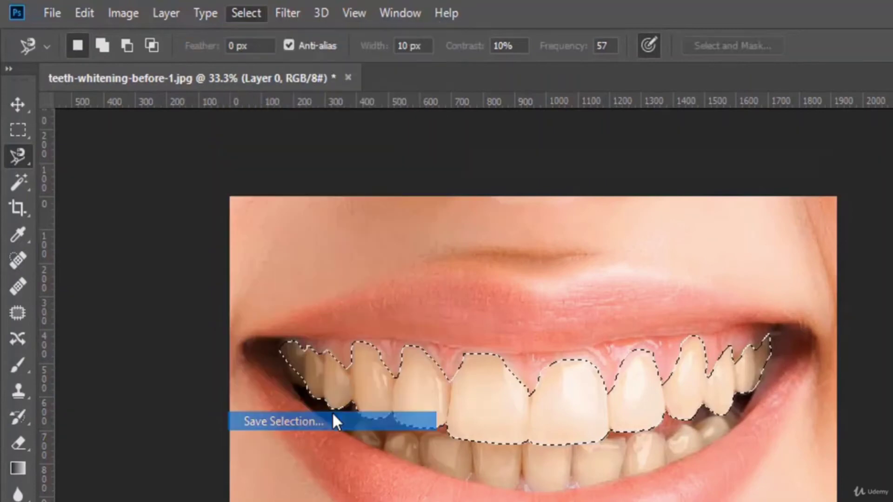
{"action": "type", "text": "top"}
{"action": "key", "text": "Return"}
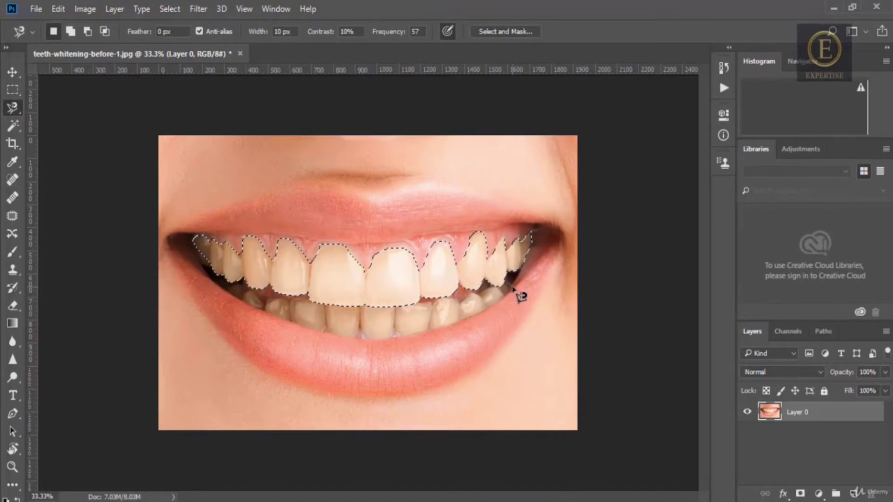
- Replace the selection with a Magnetic Lasso outline of the lower teeth and save it as a new channel named down
{"action": "key", "text": "ctrl+d"}
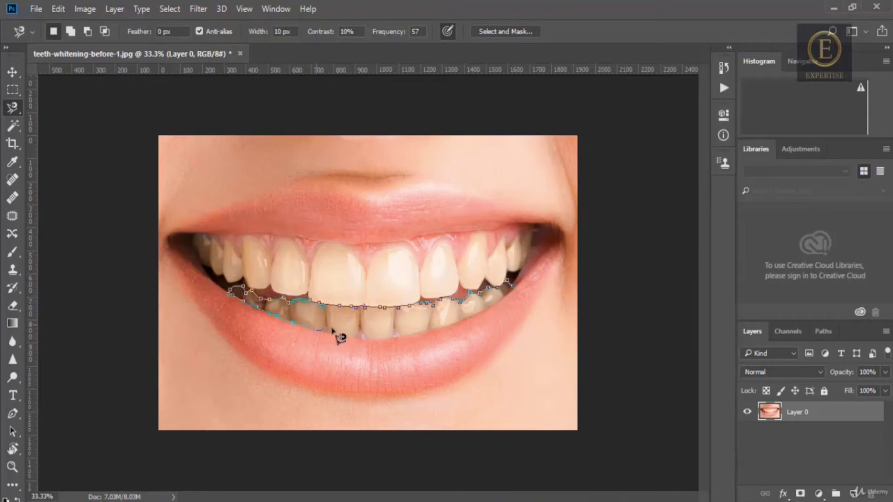
{"action": "left_click", "coordinate": [514, 288]}
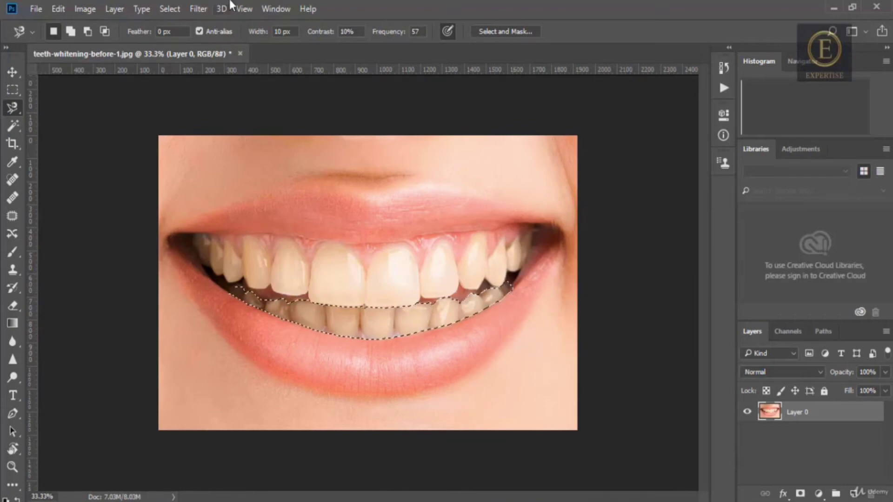
{"action": "left_click", "coordinate": [169, 8]}
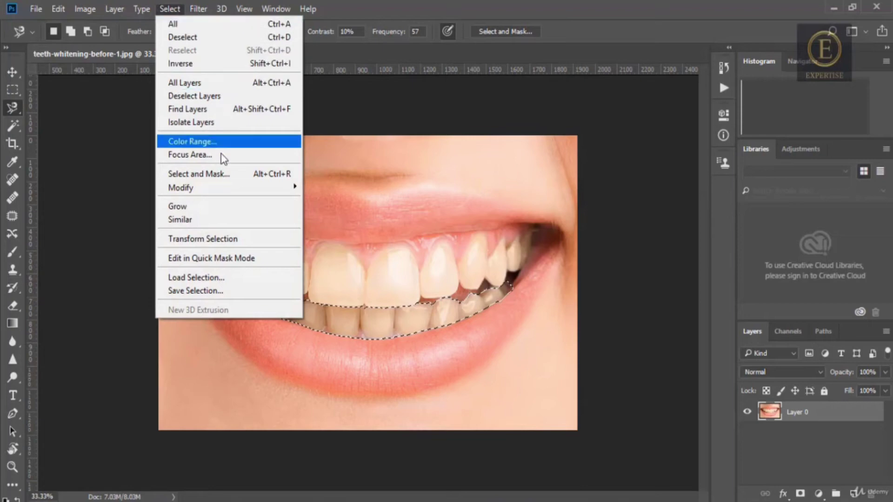
{"action": "mouse_move", "coordinate": [241, 188]}
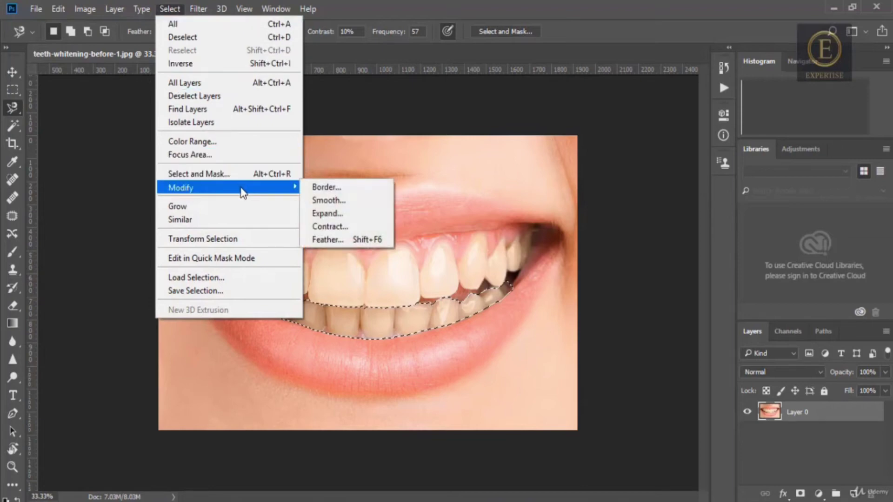
{"action": "left_click", "coordinate": [249, 289]}
{"action": "type", "text": "lower"}
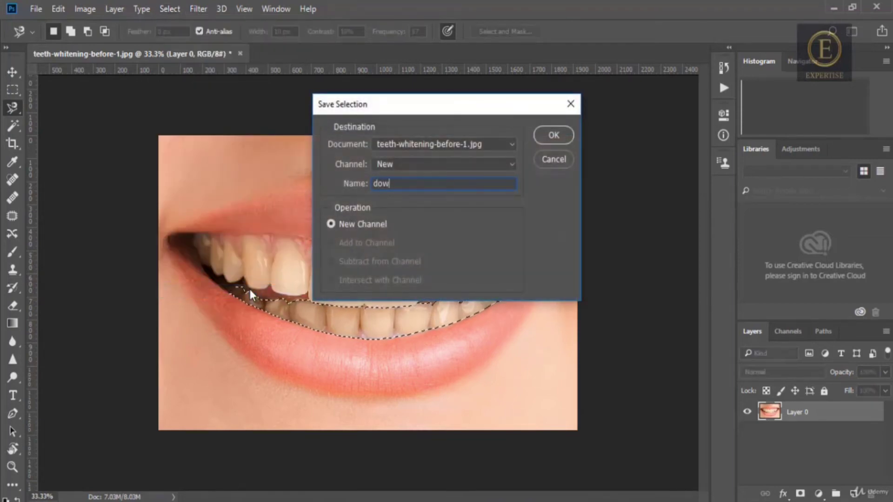
{"action": "key", "text": "Return"}
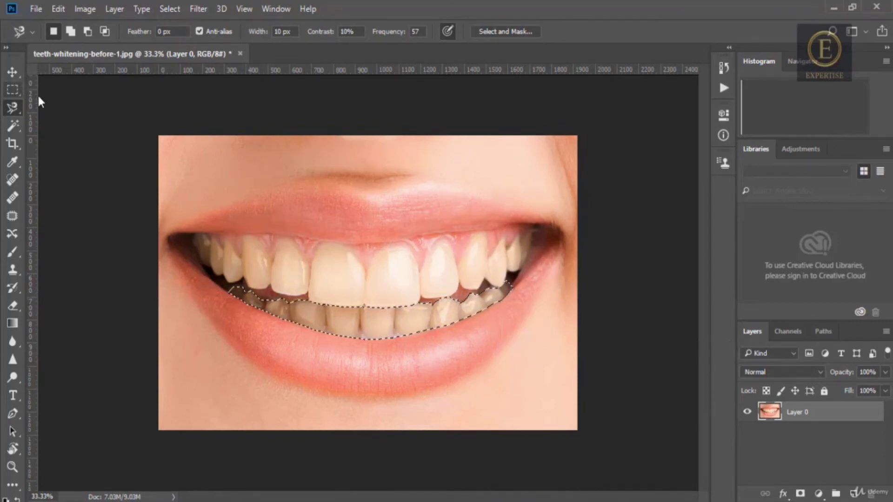
{"action": "left_click", "coordinate": [794, 333]}
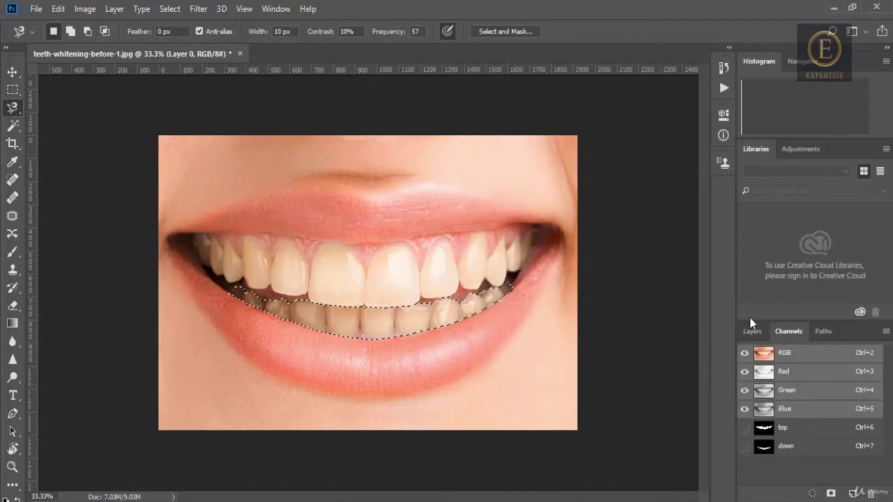
{"action": "left_click", "coordinate": [751, 331]}
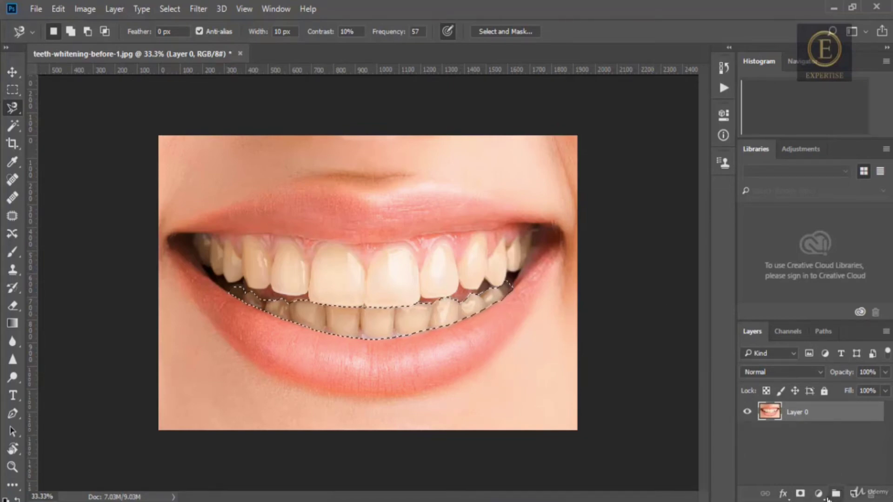
{"action": "left_click", "coordinate": [819, 495]}
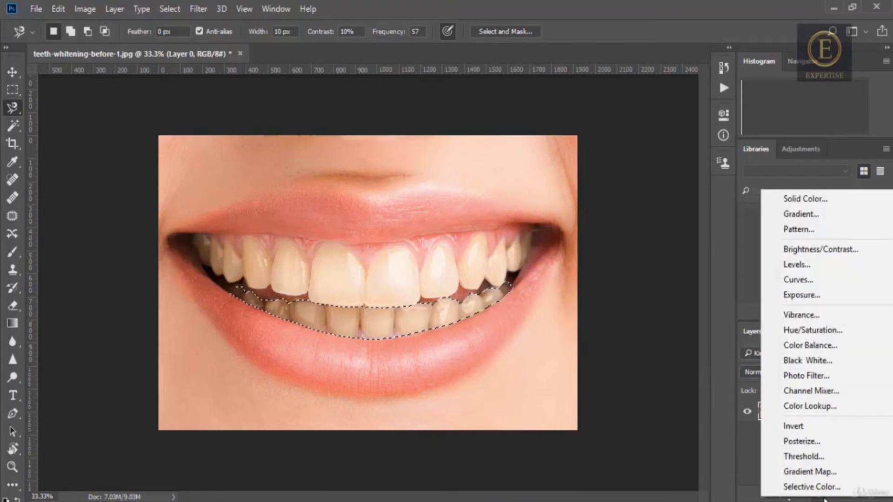
{"action": "left_click", "coordinate": [823, 499]}
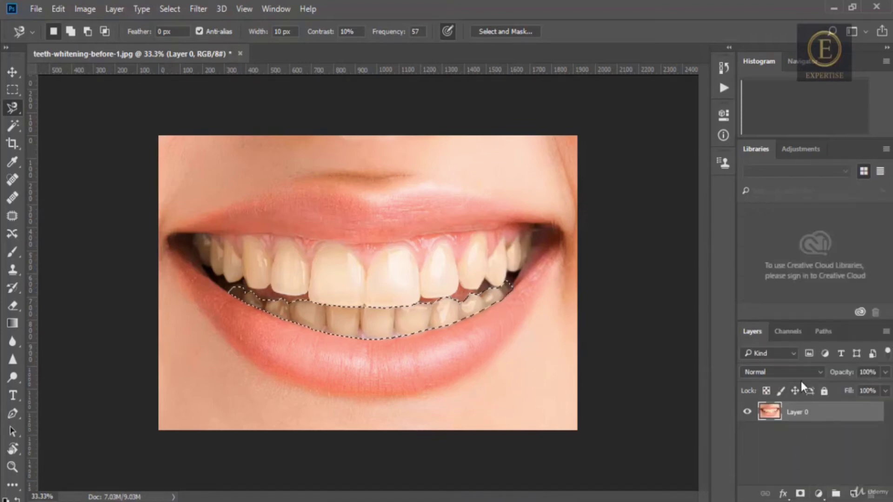
- Load the top channel as a selection and add a Curves adjustment layer masked to the upper teeth
{"action": "left_click", "coordinate": [785, 332]}
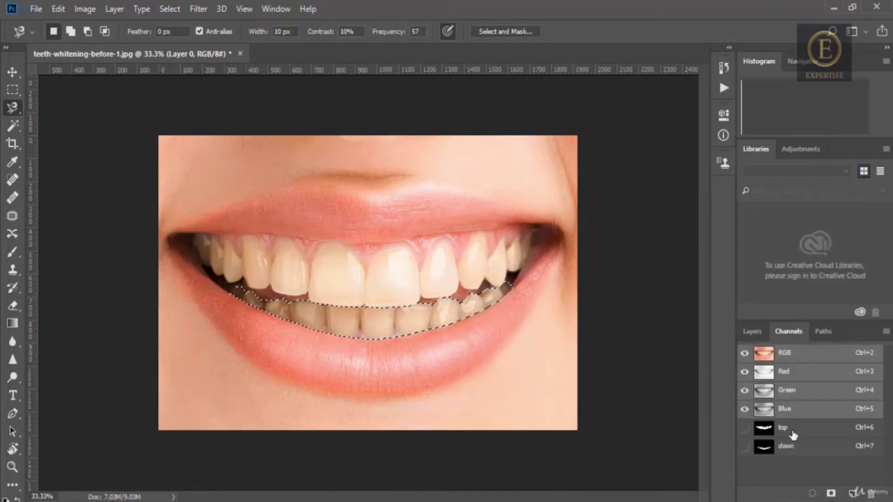
{"action": "left_click", "coordinate": [766, 434], "text": "ctrl"}
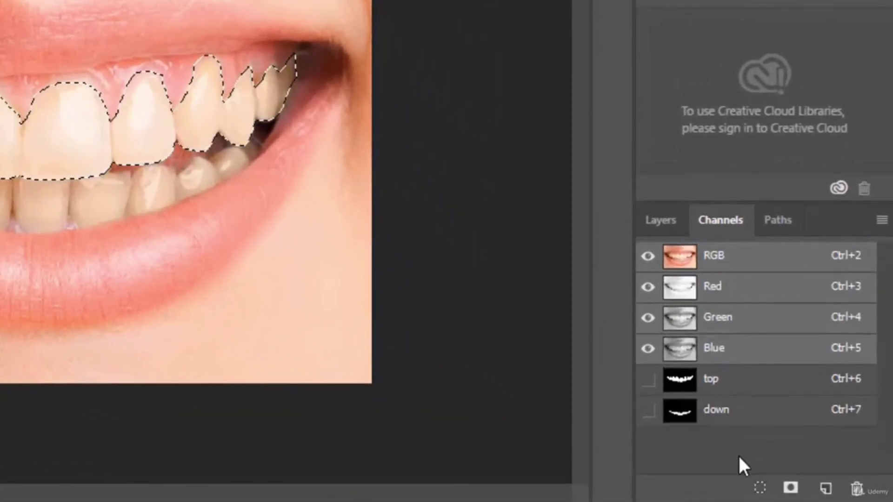
{"action": "left_click", "coordinate": [656, 221]}
{"action": "left_click", "coordinate": [770, 488]}
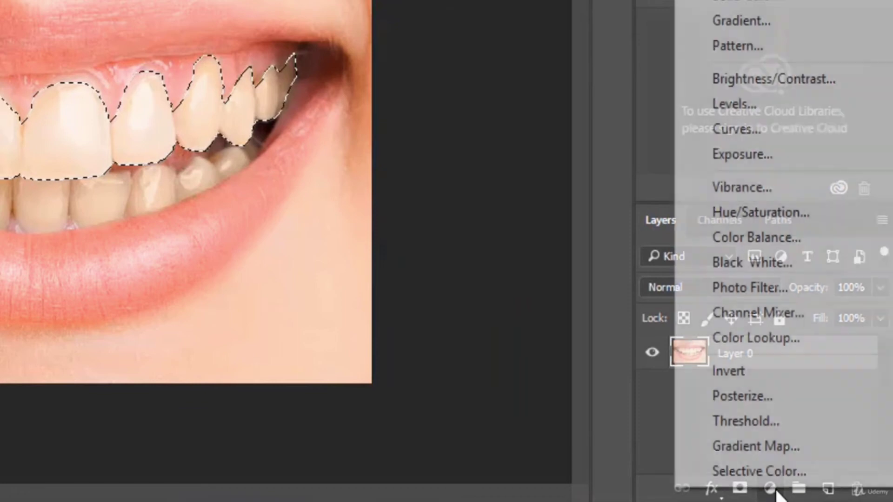
{"action": "left_click", "coordinate": [751, 134]}
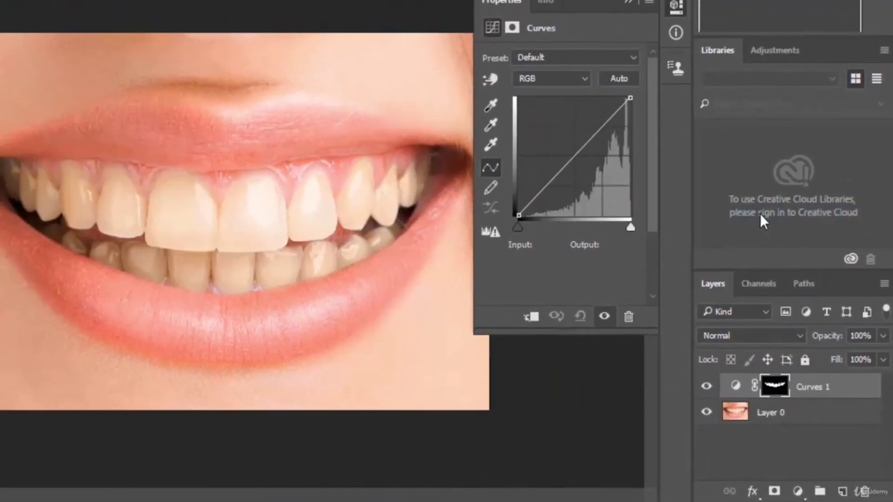
- Brighten the upper teeth with RGB curve points at input/output 193/205, 230/243, 103/121 and 67/79
{"action": "left_click", "coordinate": [608, 123]}
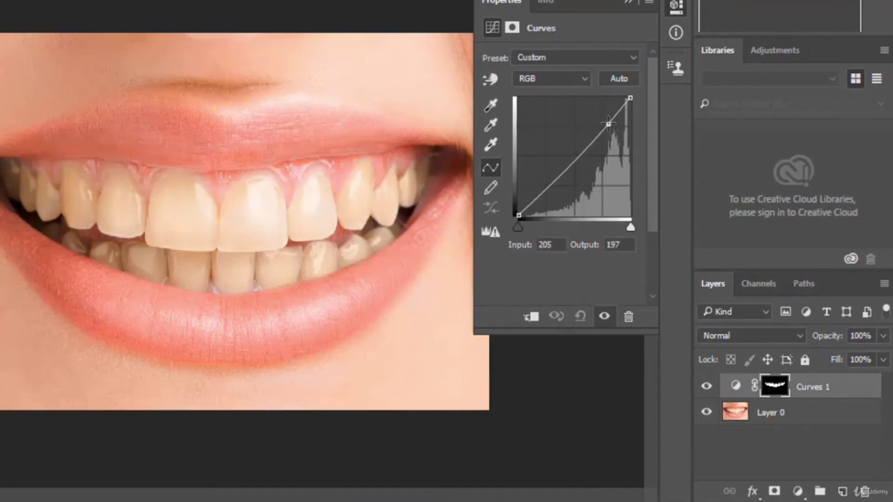
{"action": "mouse_move", "coordinate": [608, 124]}
{"action": "left_mouse_down"}
{"action": "mouse_move", "coordinate": [605, 117]}
{"action": "mouse_move", "coordinate": [609, 145]}
{"action": "mouse_move", "coordinate": [603, 120]}
{"action": "left_mouse_up"}
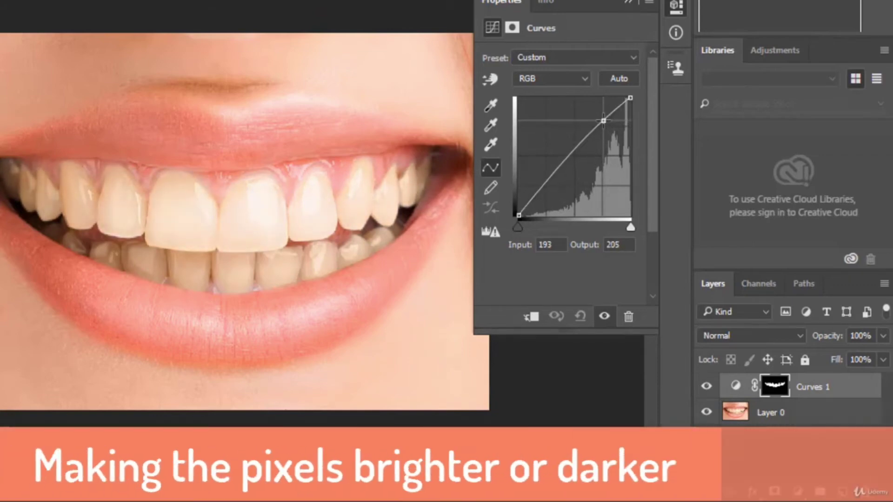
{"action": "left_click", "coordinate": [547, 181]}
{"action": "mouse_move", "coordinate": [547, 181]}
{"action": "left_mouse_down"}
{"action": "mouse_move", "coordinate": [544, 173]}
{"action": "mouse_move", "coordinate": [549, 180]}
{"action": "left_mouse_up"}
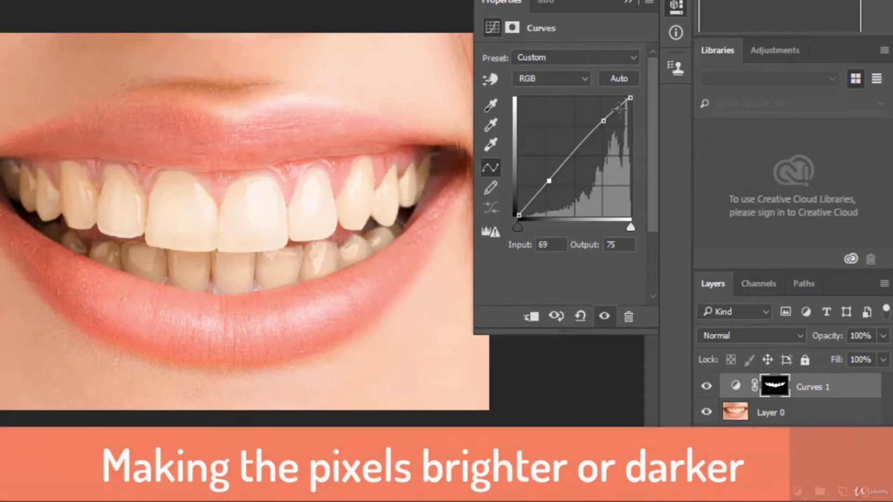
{"action": "left_click_drag", "start_coordinate": [618, 109], "coordinate": [619, 103]}
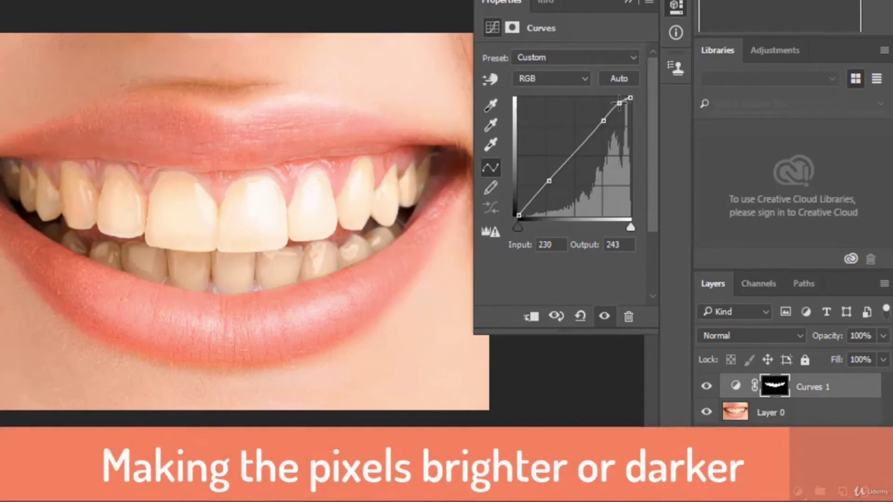
{"action": "left_click_drag", "start_coordinate": [562, 166], "coordinate": [564, 160]}
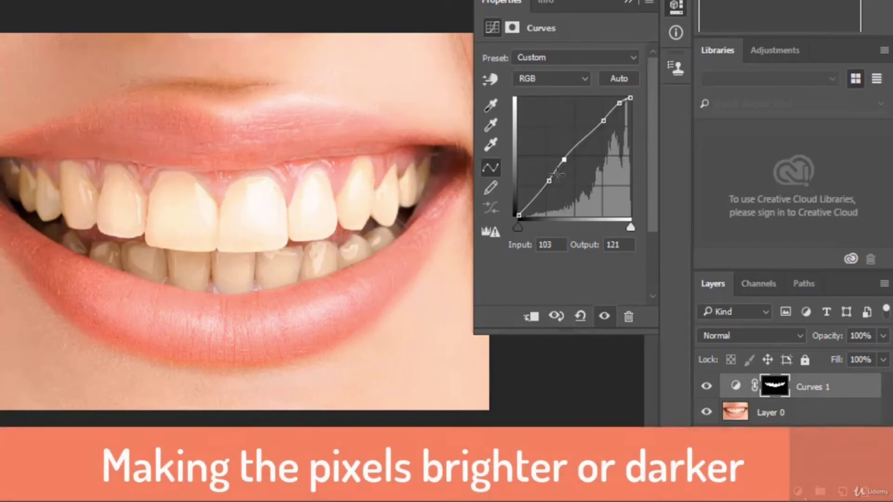
{"action": "left_click", "coordinate": [548, 179]}
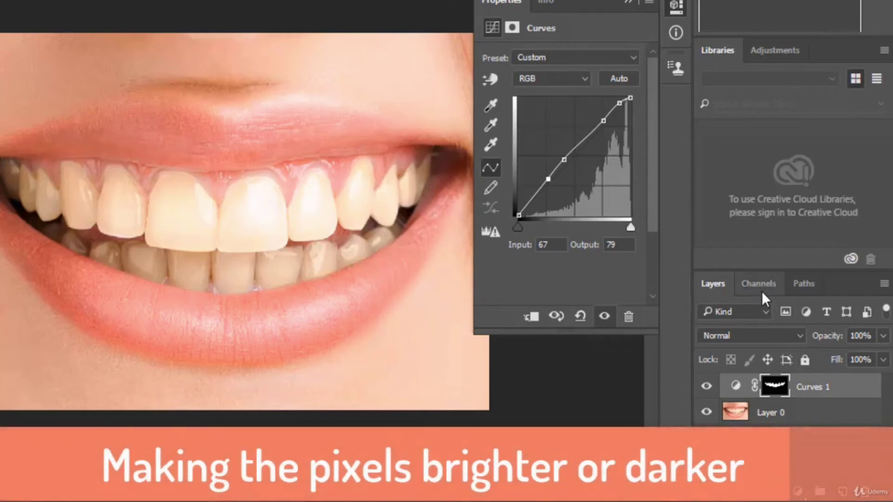
- Load the down channel as a selection and add a Curves adjustment layer masked to the lower teeth
{"action": "left_click", "coordinate": [761, 291]}
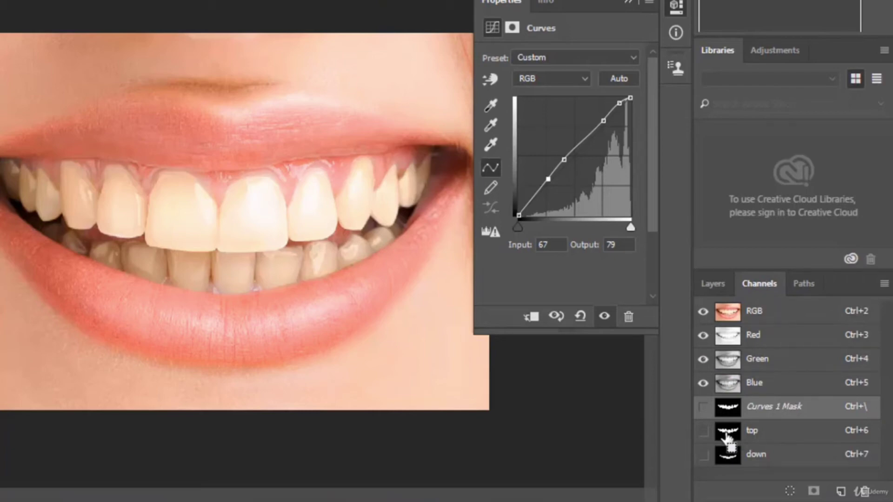
{"action": "left_click", "coordinate": [731, 453], "text": "ctrl"}
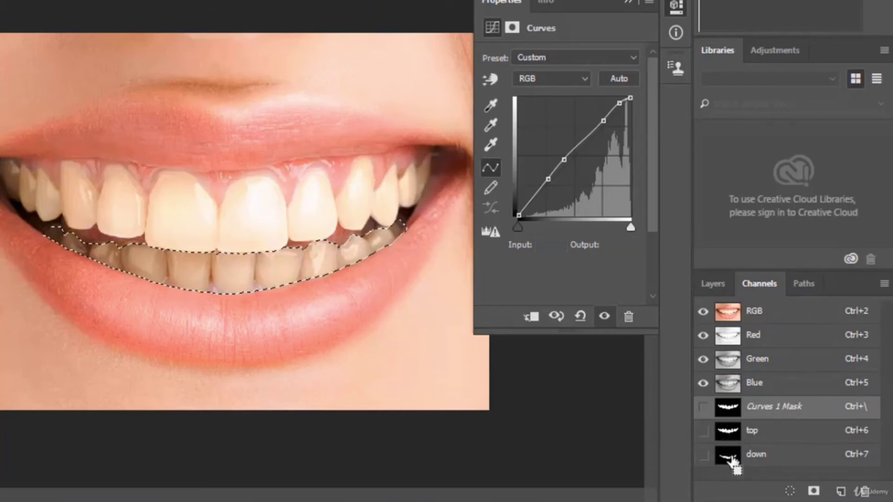
{"action": "left_click", "coordinate": [719, 288]}
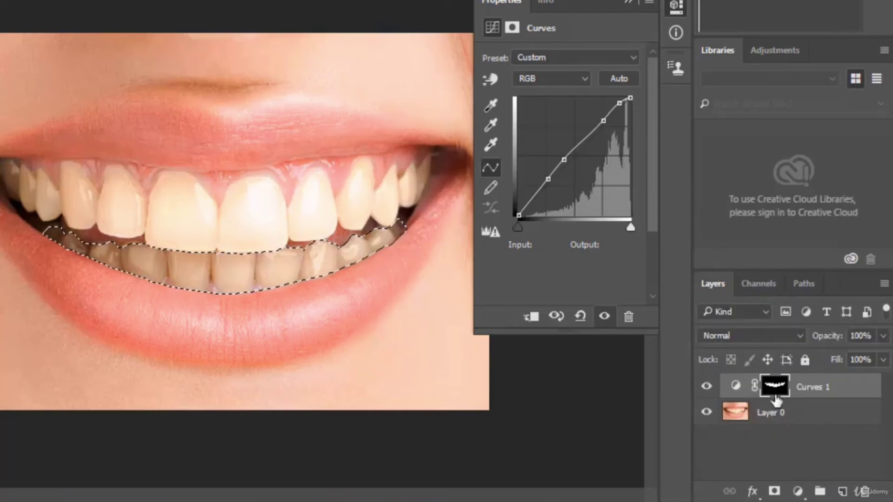
{"action": "left_click", "coordinate": [797, 491]}
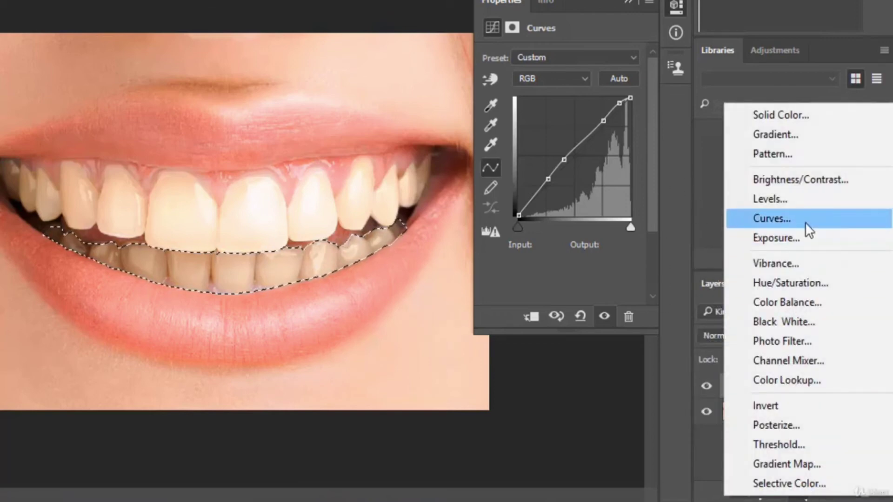
{"action": "left_click", "coordinate": [791, 217]}
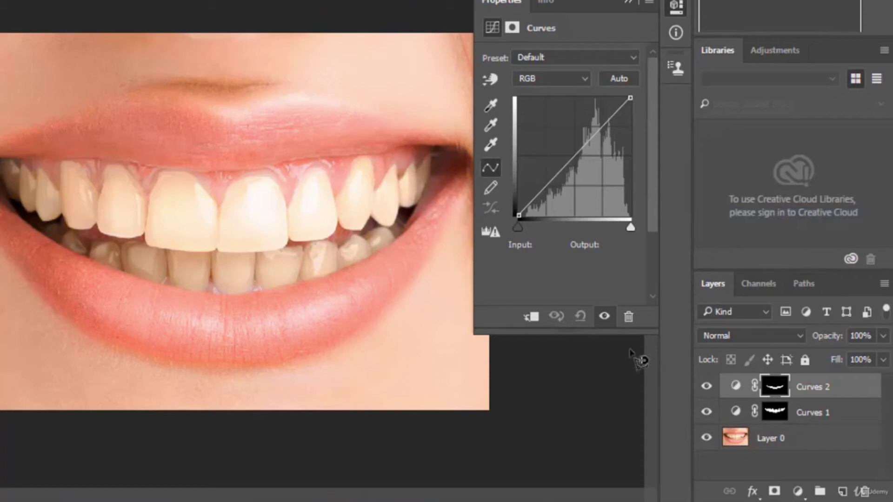
- Brighten the lower teeth with RGB curve points at input/output 173/216, 48/107 and about 226/246
{"action": "left_click_drag", "start_coordinate": [603, 133], "coordinate": [595, 115]}
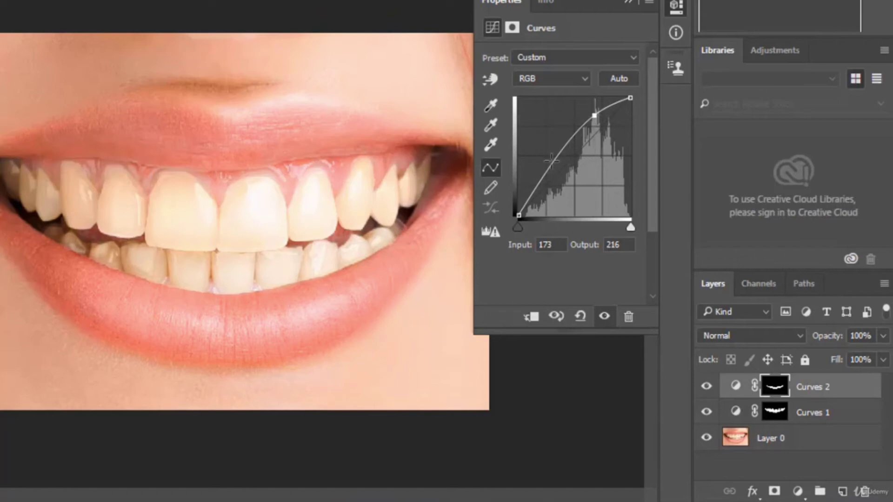
{"action": "mouse_move", "coordinate": [552, 161]}
{"action": "left_mouse_down"}
{"action": "mouse_move", "coordinate": [543, 155]}
{"action": "mouse_move", "coordinate": [540, 166]}
{"action": "left_mouse_up"}
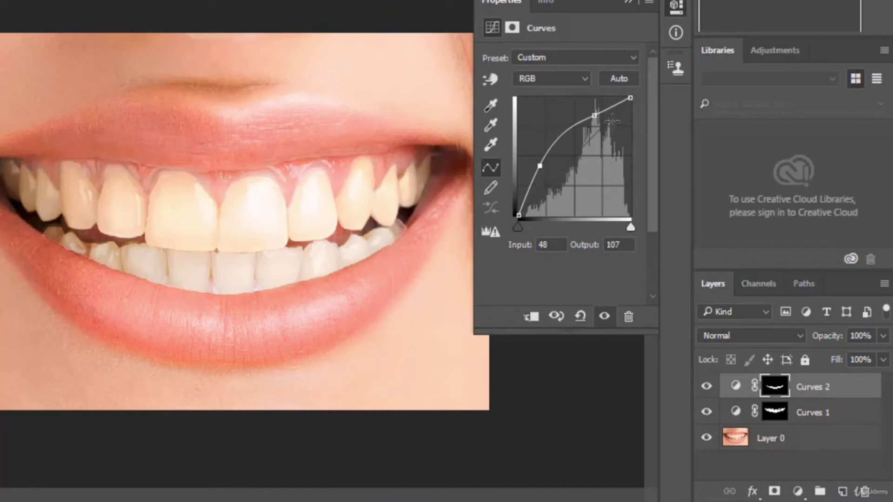
{"action": "left_click_drag", "start_coordinate": [615, 104], "coordinate": [617, 102]}
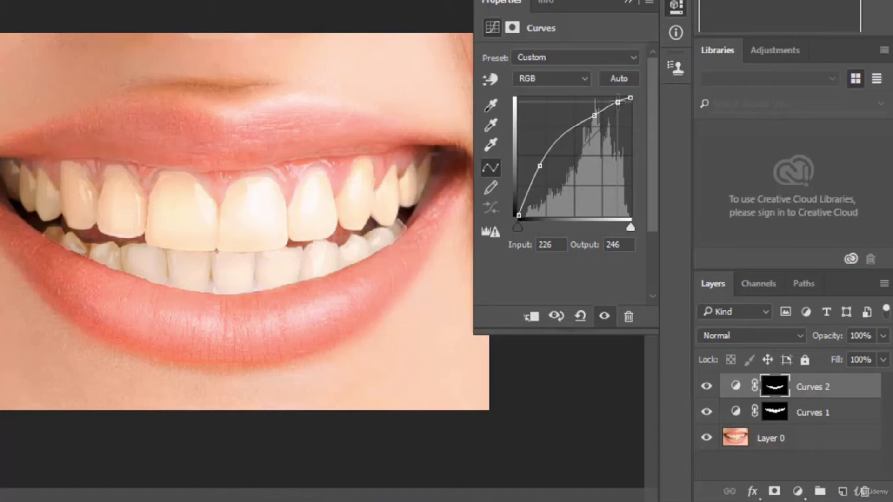
{"action": "left_click_drag", "start_coordinate": [617, 102], "coordinate": [617, 104]}
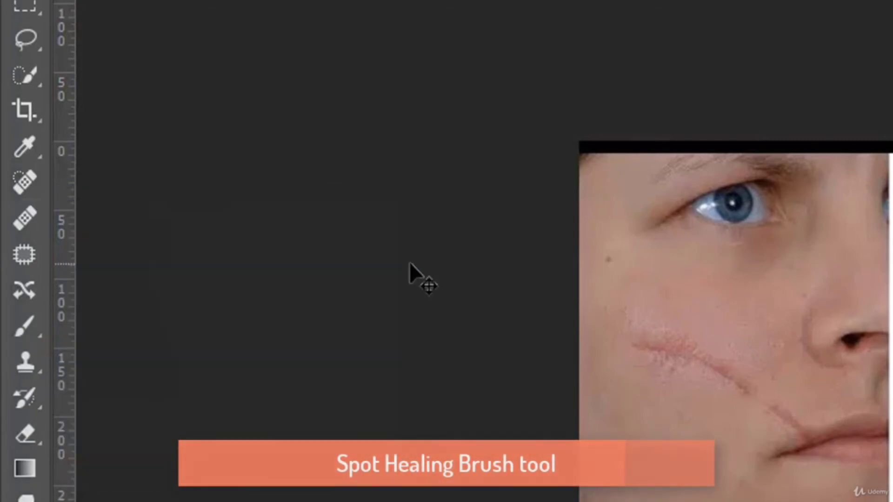
- Heal the long cheek scar on Layer 0 of hqdefault.jpg with a 38 px Content-Aware Spot Healing Brush
{"action": "left_click", "coordinate": [24, 181]}
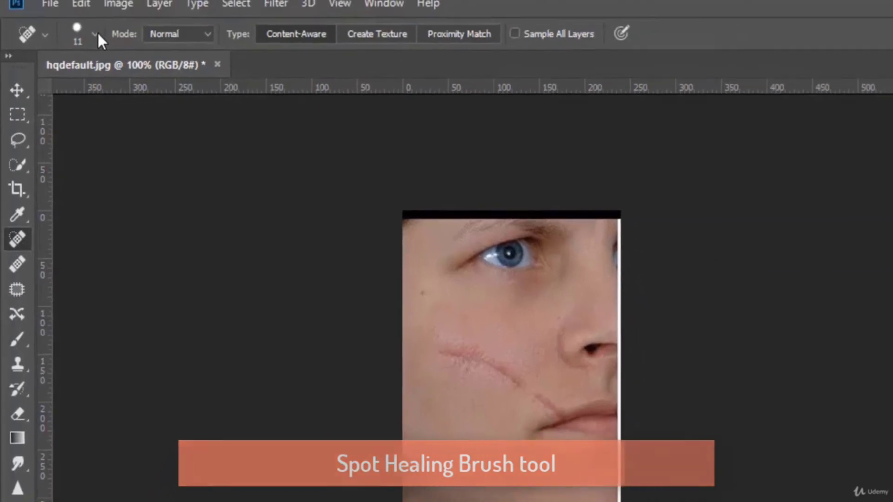
{"action": "left_click", "coordinate": [95, 36]}
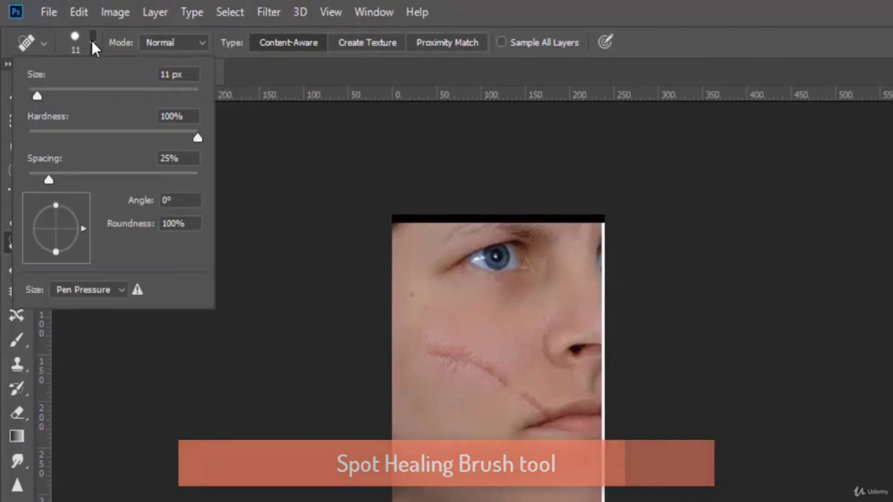
{"action": "left_click", "coordinate": [53, 91]}
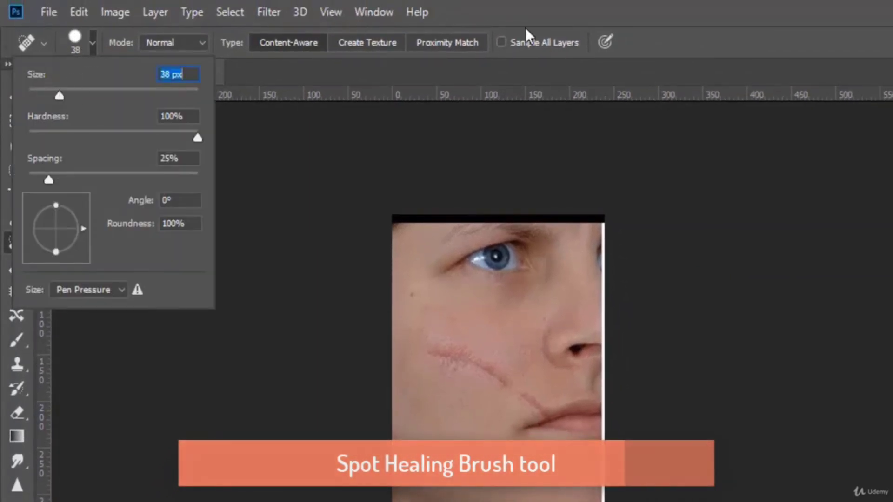
{"action": "key", "text": "Return"}
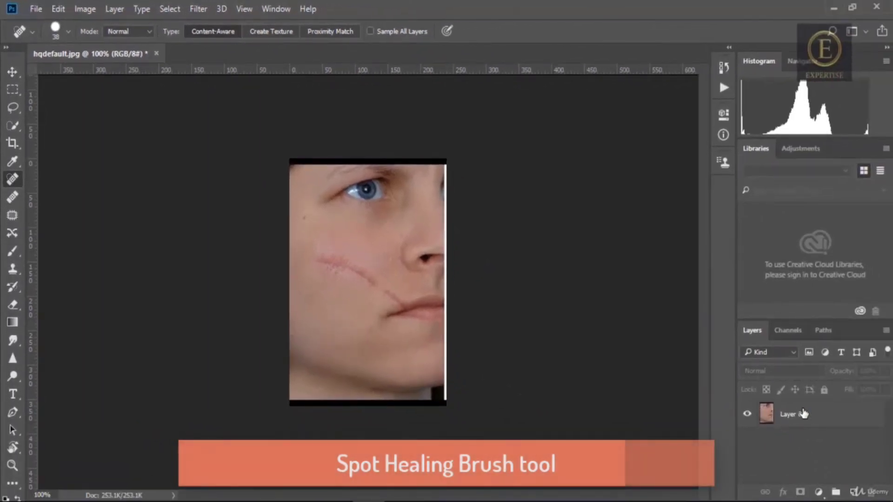
{"action": "left_click", "coordinate": [804, 413]}
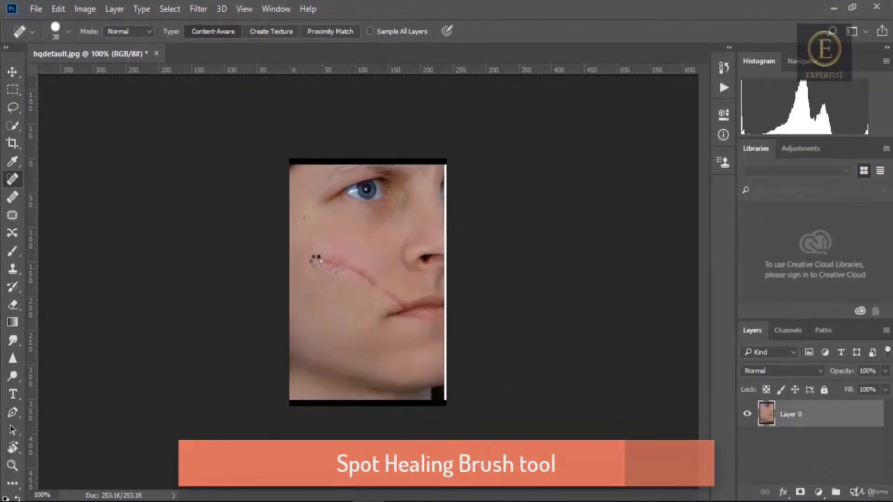
{"action": "mouse_move", "coordinate": [314, 261]}
{"action": "left_mouse_down"}
{"action": "mouse_move", "coordinate": [344, 281]}
{"action": "mouse_move", "coordinate": [389, 289]}
{"action": "left_mouse_up"}
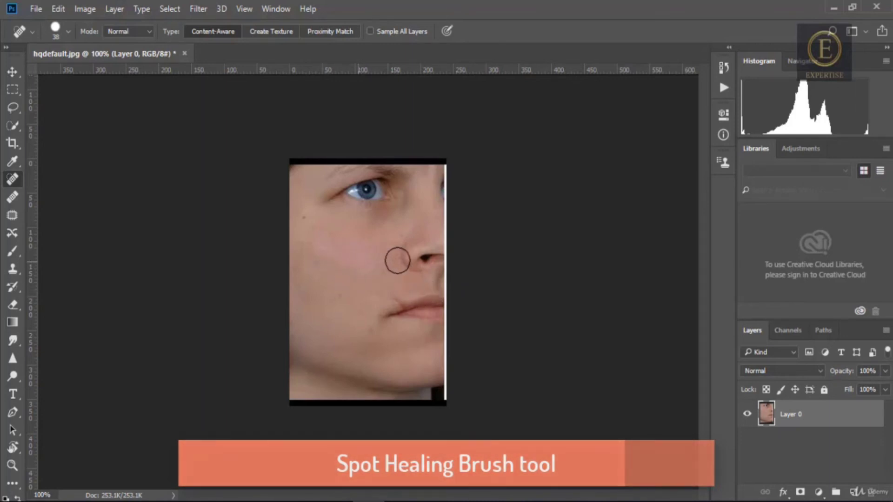
- Reduce the healing brush to 13 px and remove the remaining scar marks above the corner of the mouth
{"action": "left_click", "coordinate": [68, 30]}
{"action": "left_click_drag", "start_coordinate": [33, 63], "coordinate": [29, 65]}
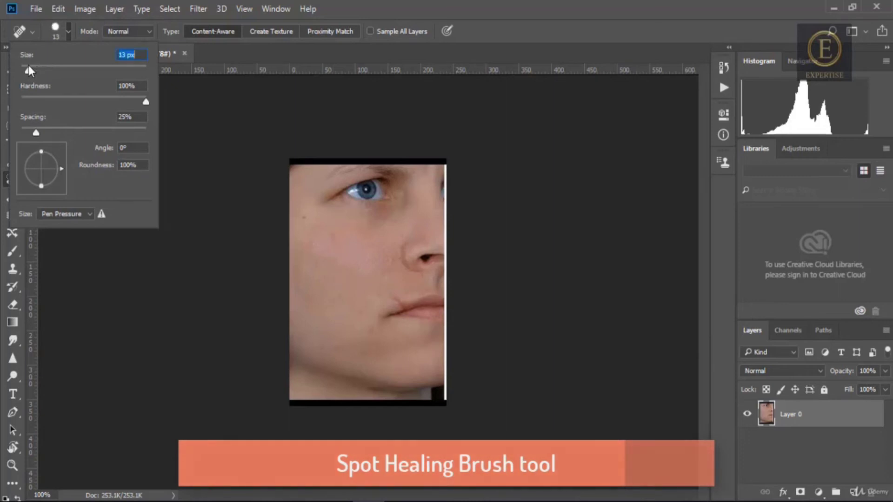
{"action": "left_click", "coordinate": [394, 296]}
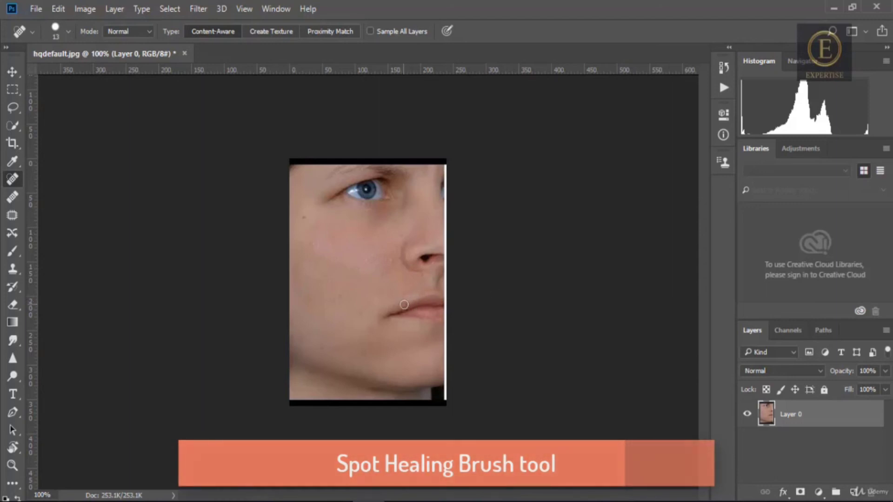
{"action": "left_click", "coordinate": [404, 304]}
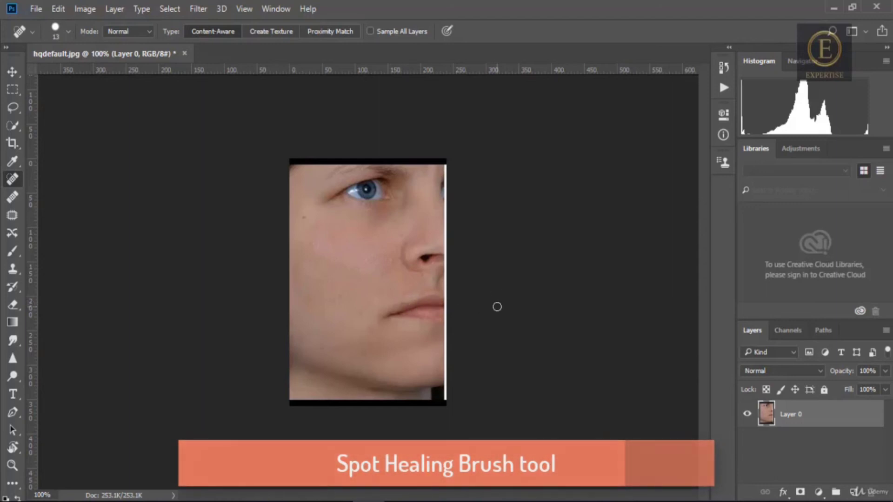
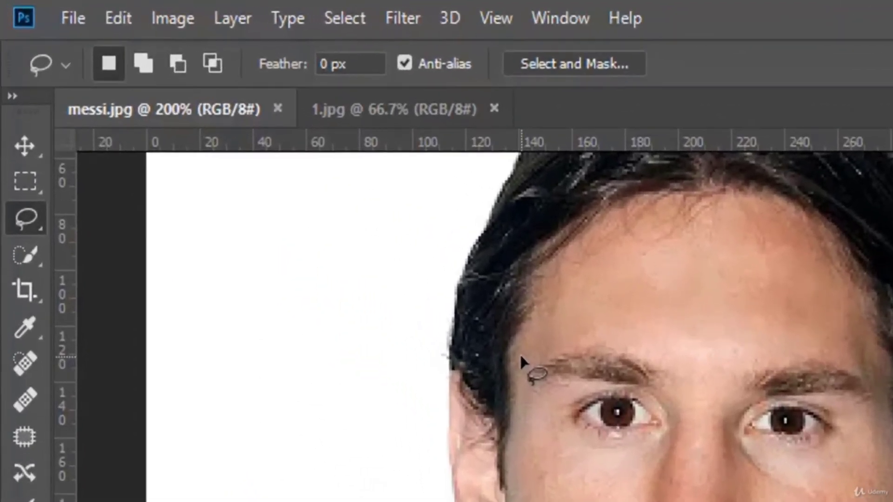
- Outline the face in messi.jpg with the Lasso, from the forehead around the cheeks and chin, inside the hairline
{"action": "mouse_move", "coordinate": [522, 356]}
{"action": "left_mouse_down"}
{"action": "mouse_move", "coordinate": [555, 306]}
{"action": "mouse_move", "coordinate": [639, 272]}
{"action": "mouse_move", "coordinate": [708, 263]}
{"action": "mouse_move", "coordinate": [821, 291]}
{"action": "mouse_move", "coordinate": [840, 301]}
{"action": "mouse_move", "coordinate": [880, 367]}
{"action": "mouse_move", "coordinate": [889, 501]}
{"action": "left_mouse_up"}
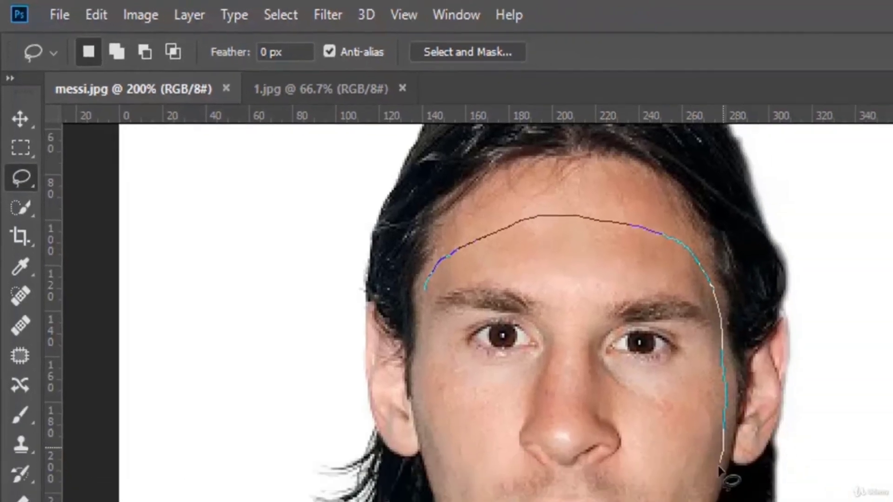
{"action": "mouse_move", "coordinate": [719, 470]}
{"action": "left_mouse_down"}
{"action": "mouse_move", "coordinate": [710, 501]}
{"action": "mouse_move", "coordinate": [672, 501]}
{"action": "left_mouse_up"}
{"action": "mouse_move", "coordinate": [473, 394]}
{"action": "left_mouse_down"}
{"action": "mouse_move", "coordinate": [433, 436]}
{"action": "mouse_move", "coordinate": [397, 438]}
{"action": "mouse_move", "coordinate": [349, 406]}
{"action": "mouse_move", "coordinate": [306, 310]}
{"action": "mouse_move", "coordinate": [301, 204]}
{"action": "left_mouse_up"}
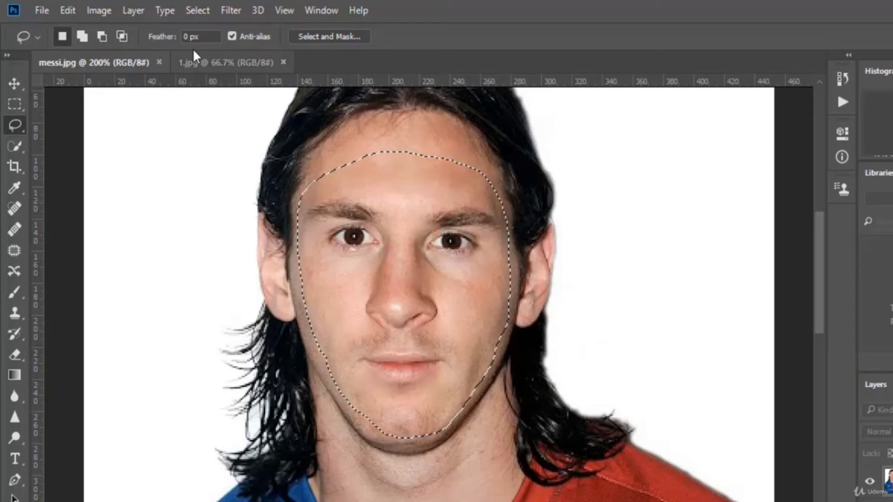
- Paste the copied face into 1.jpg and enlarge it with Free Transform to about 149% over the man's face
{"action": "left_click", "coordinate": [207, 62]}
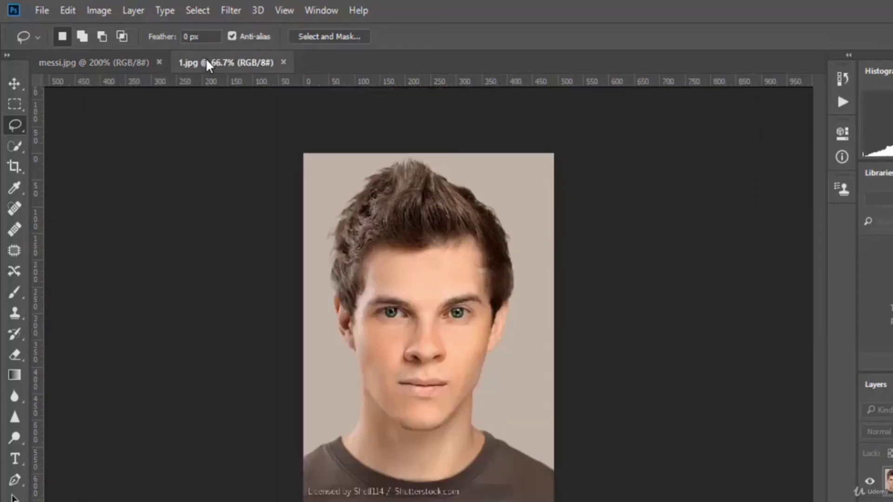
{"action": "key", "text": "ctrl+v"}
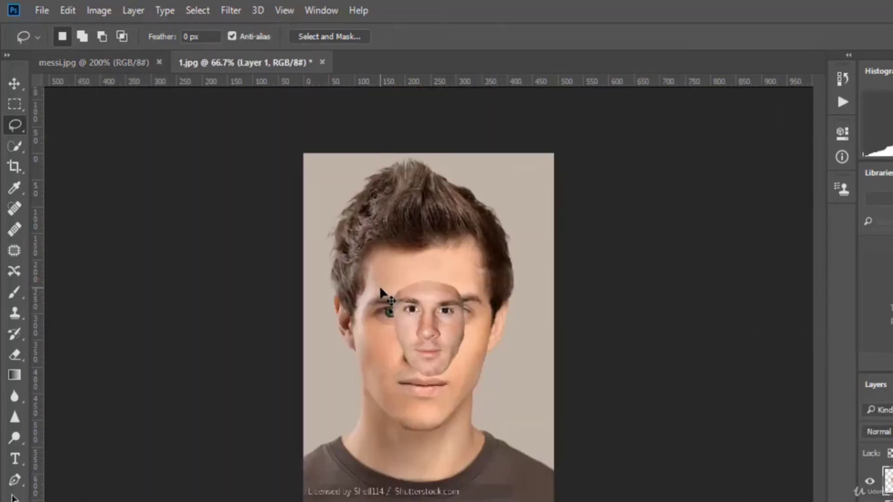
{"action": "key", "text": "ctrl+t"}
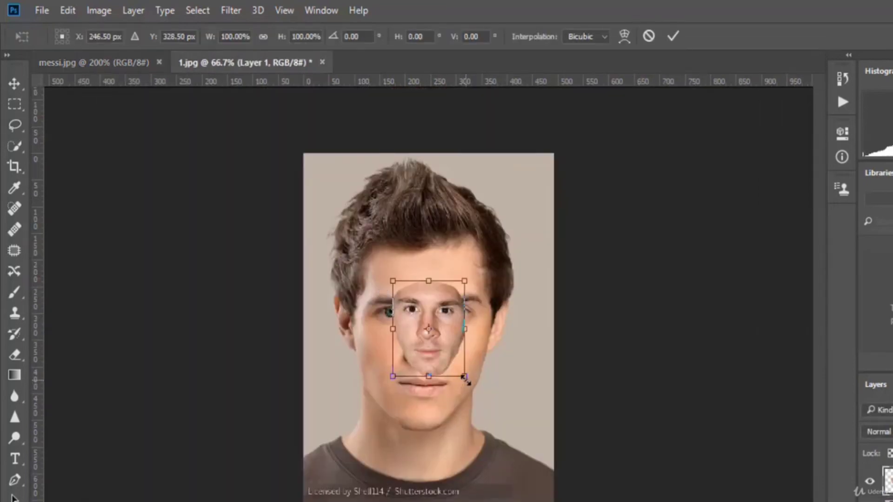
{"action": "mouse_move", "coordinate": [465, 378]}
{"action": "left_mouse_down"}
{"action": "mouse_move", "coordinate": [496, 421]}
{"action": "mouse_move", "coordinate": [449, 382]}
{"action": "left_mouse_up"}
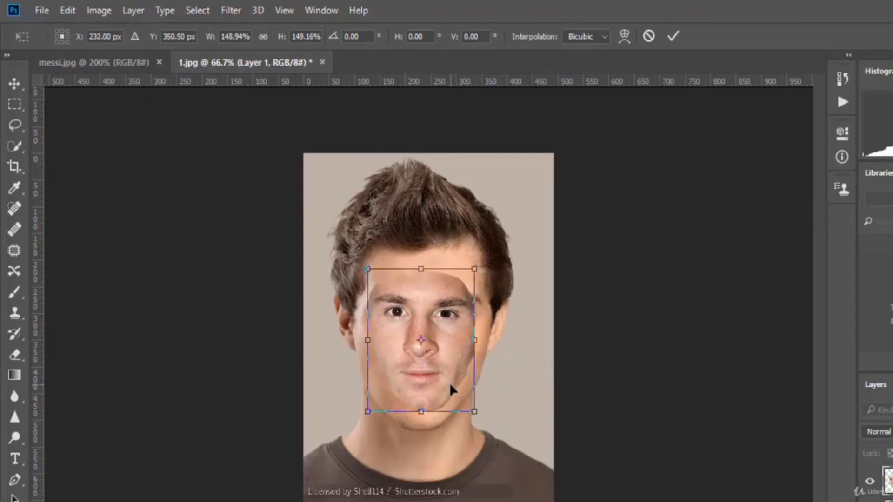
- Scale the pasted face to about 167%, align it with the man's features at X 235, Y 341 px, and apply the transform
{"action": "key", "text": "ctrl+plus"}
{"action": "key", "text": "ctrl+plus"}
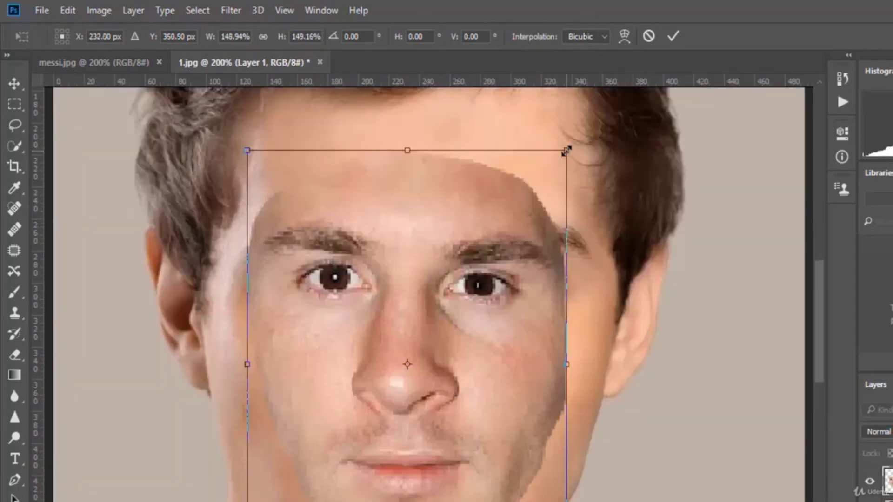
{"action": "left_click_drag", "start_coordinate": [566, 150], "coordinate": [605, 97]}
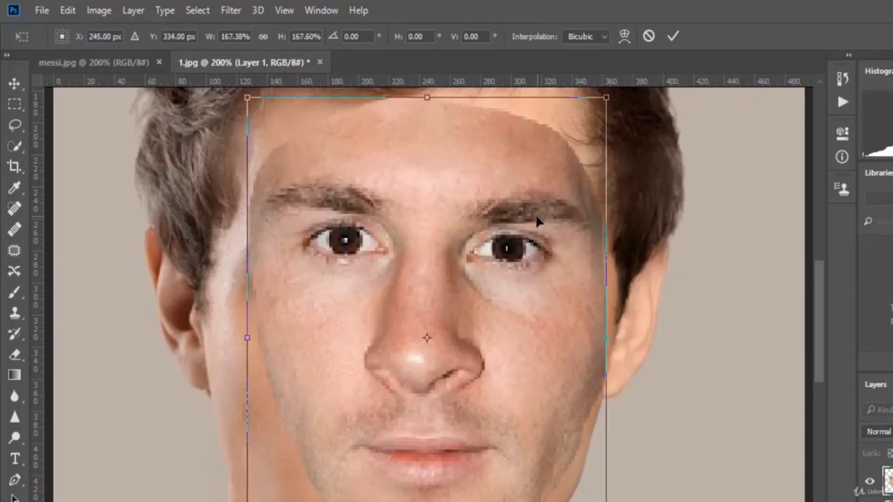
{"action": "left_click_drag", "start_coordinate": [538, 222], "coordinate": [520, 233]}
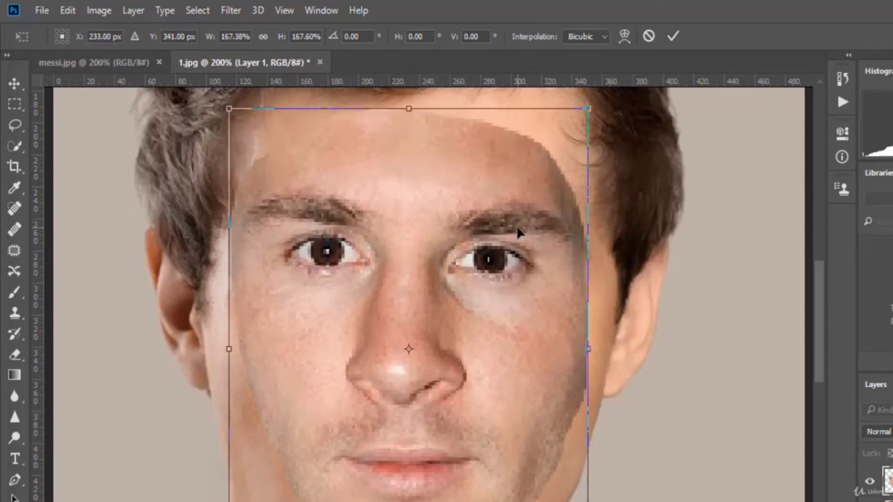
{"action": "key", "text": "Right"}
{"action": "key", "text": "Right"}
{"action": "key", "text": "ctrl+minus"}
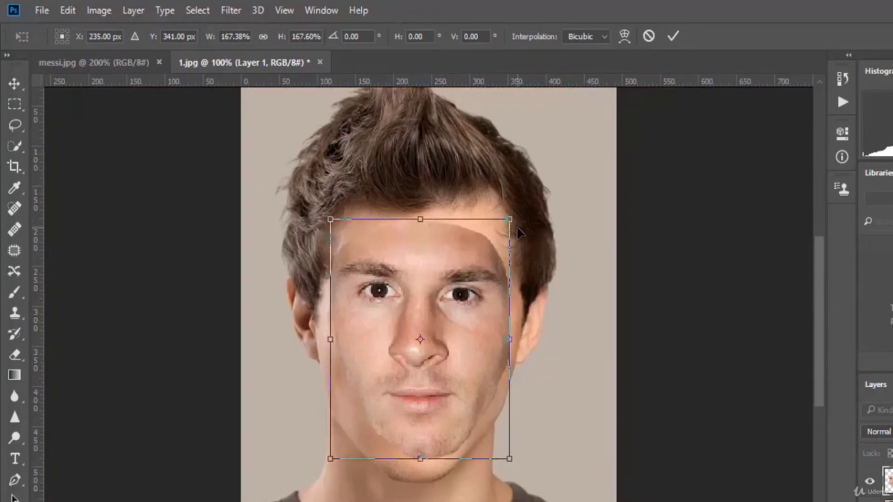
{"action": "key", "text": "Return"}
{"action": "key", "text": "l"}
{"action": "key", "text": "ctrl+minus"}
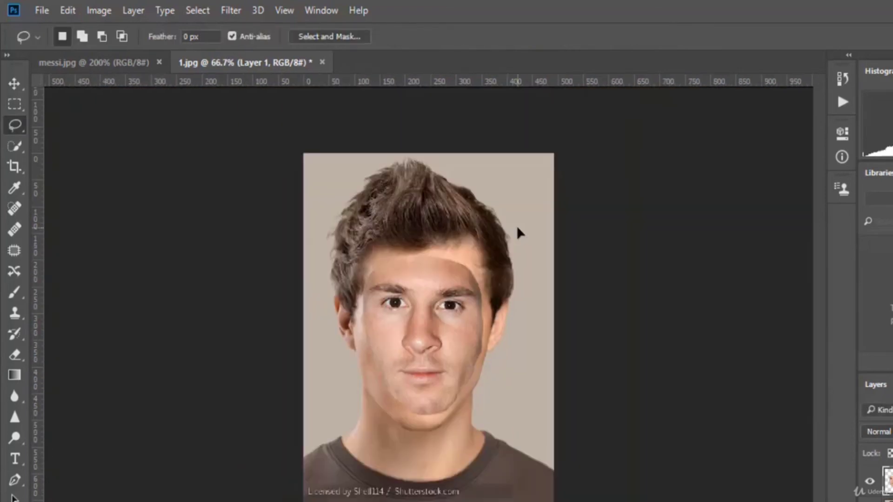
- Fine-tune the pasted face's position and enlarge it slightly with another Free Transform
{"action": "left_click", "coordinate": [11, 92]}
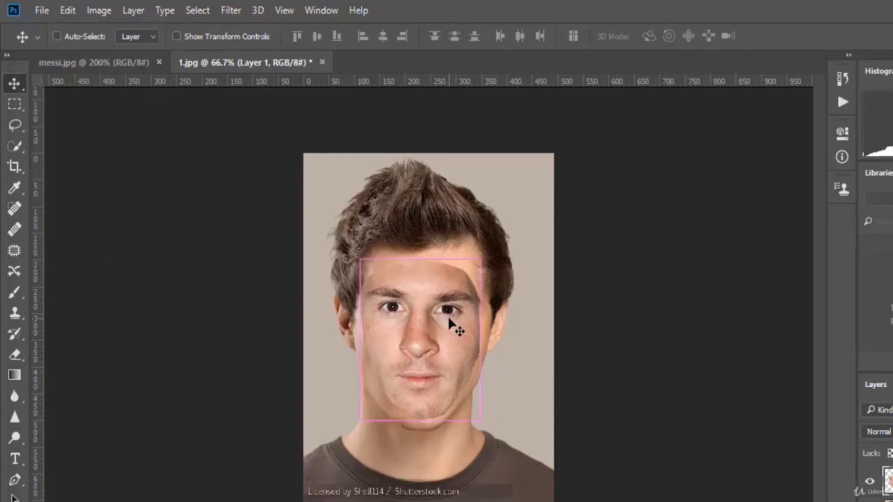
{"action": "key", "text": "ctrl+t"}
{"action": "left_click_drag", "start_coordinate": [479, 420], "coordinate": [483, 424]}
{"action": "key", "text": "Return"}
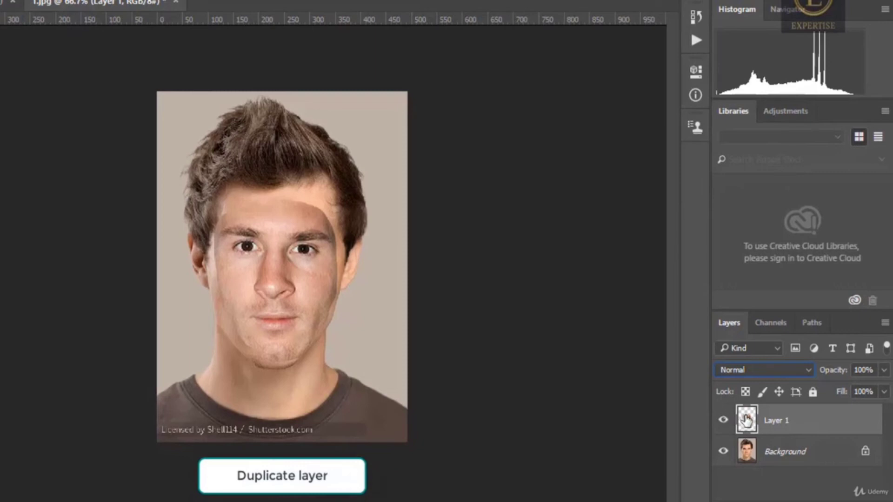
- Duplicate the pasted face layer, hide the copy, and select the original Layer 1
{"action": "key", "text": "ctrl+j"}
{"action": "left_click", "coordinate": [723, 420]}
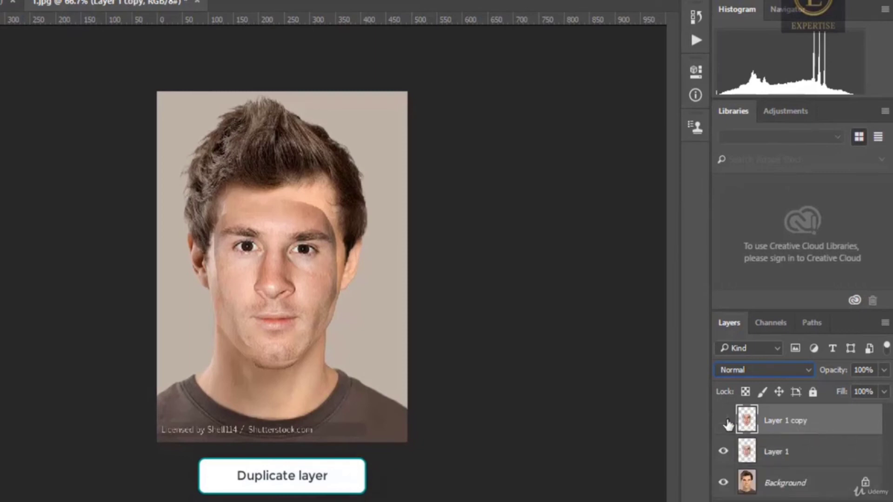
{"action": "left_click", "coordinate": [805, 464]}
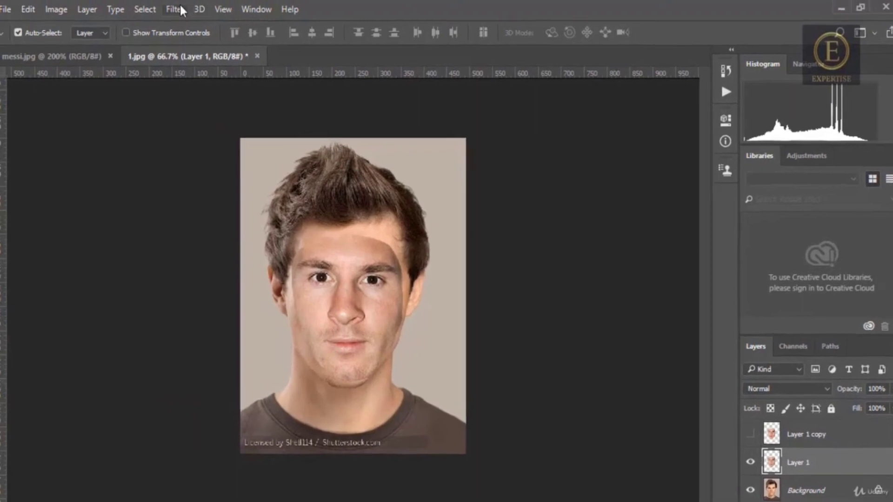
- Apply a Gaussian Blur to the pasted face on Layer 1, strong enough to dissolve its features into soft skin tones
{"action": "left_click", "coordinate": [180, 9]}
{"action": "mouse_move", "coordinate": [258, 170]}
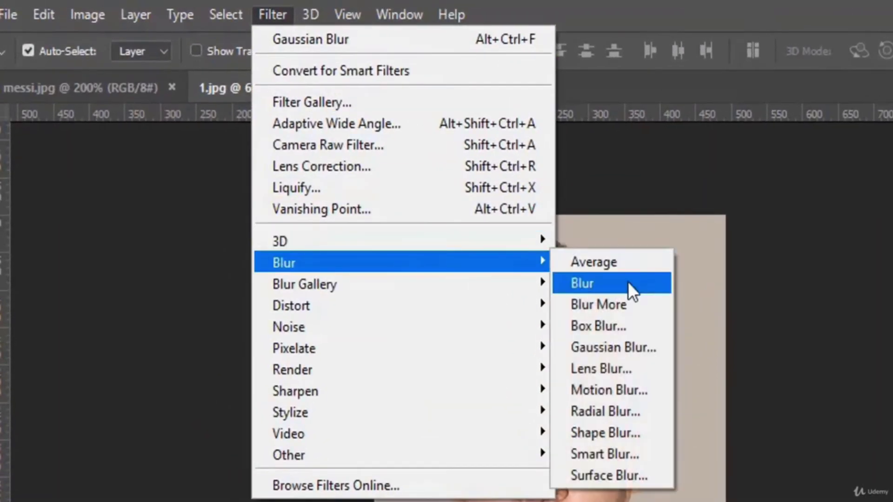
{"action": "left_click", "coordinate": [628, 348]}
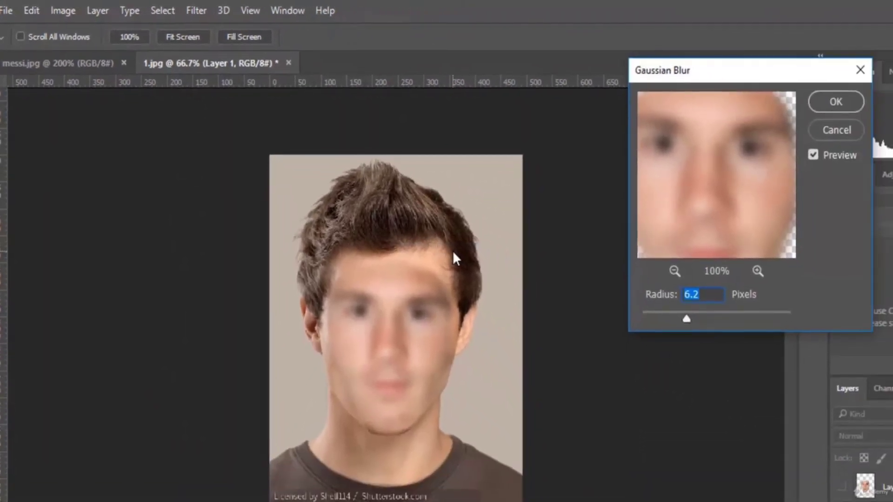
{"action": "mouse_move", "coordinate": [688, 318]}
{"action": "left_mouse_down"}
{"action": "mouse_move", "coordinate": [667, 317]}
{"action": "mouse_move", "coordinate": [707, 316]}
{"action": "mouse_move", "coordinate": [696, 317]}
{"action": "left_mouse_up"}
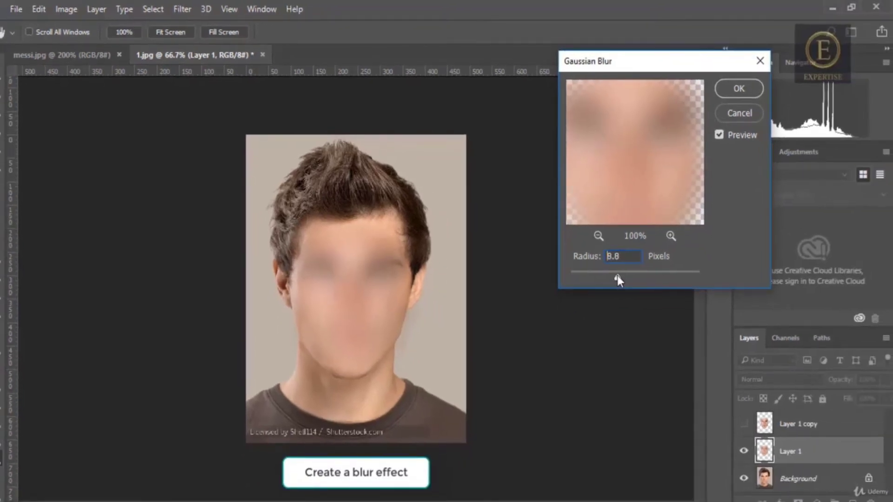
{"action": "left_click_drag", "start_coordinate": [618, 277], "coordinate": [617, 277]}
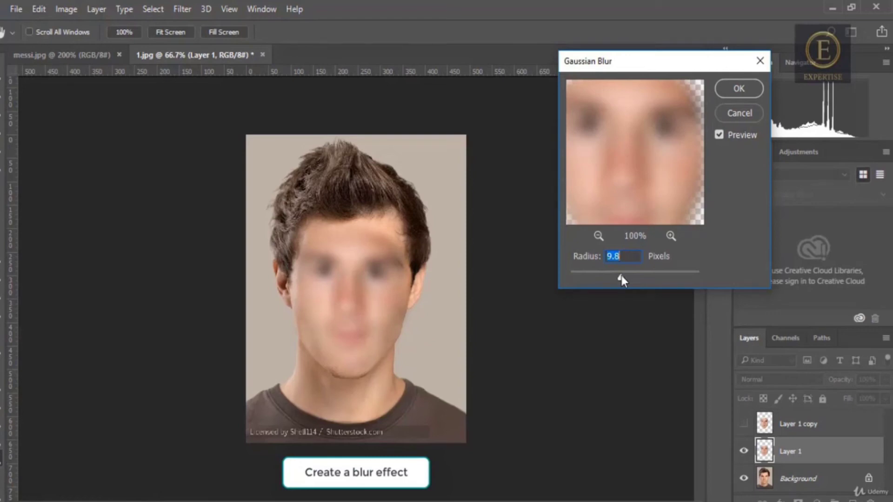
{"action": "mouse_move", "coordinate": [621, 275]}
{"action": "left_mouse_down"}
{"action": "mouse_move", "coordinate": [654, 272]}
{"action": "mouse_move", "coordinate": [616, 271]}
{"action": "left_mouse_up"}
{"action": "left_click", "coordinate": [737, 89]}
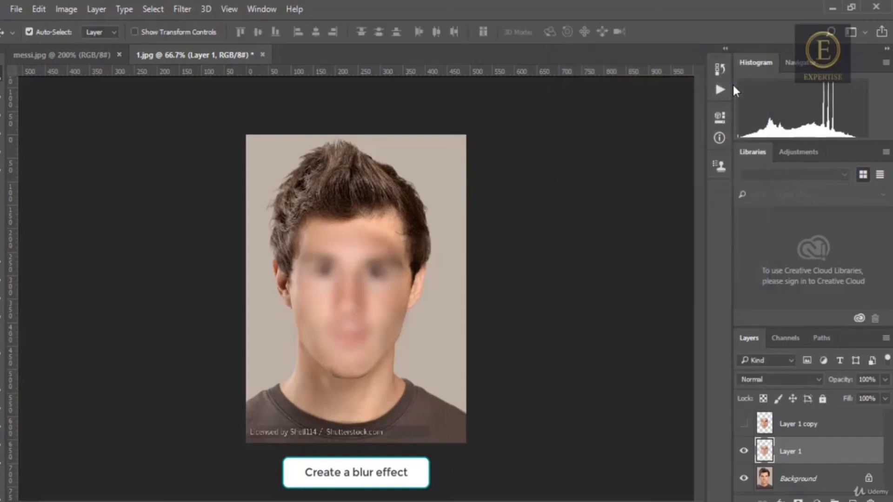
- Unlock the Background layer, merge it with the blurred Layer 1, and show Layer 1 copy again
{"action": "left_click", "coordinate": [867, 479]}
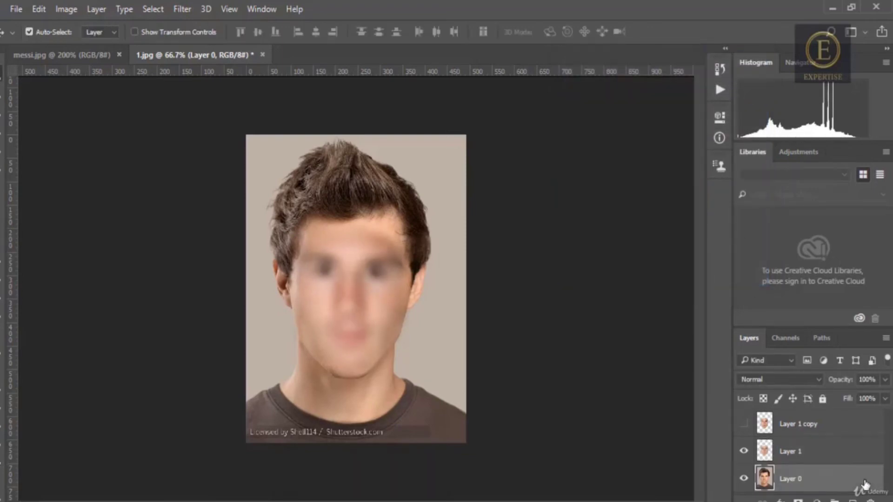
{"action": "right_click", "coordinate": [831, 462]}
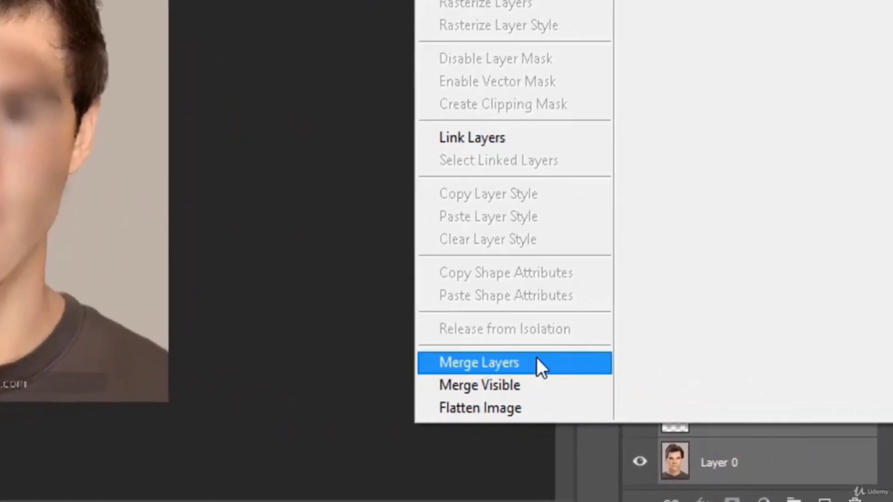
{"action": "left_click", "coordinate": [531, 362]}
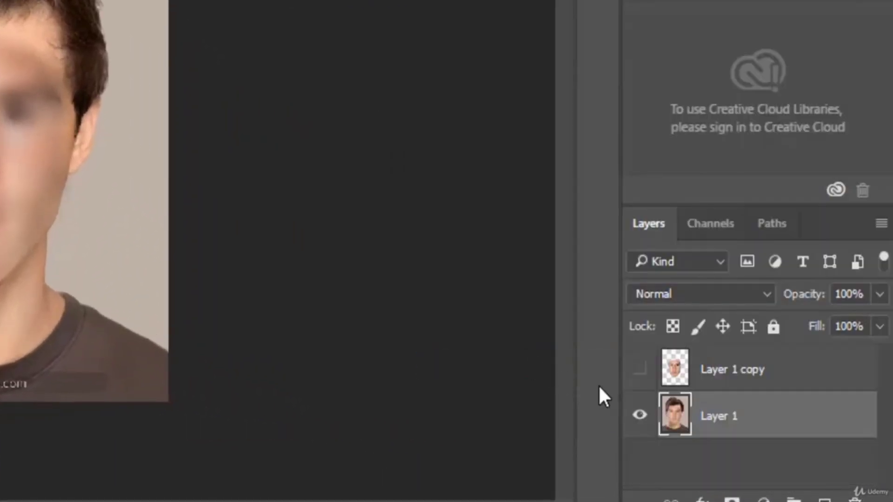
{"action": "left_click", "coordinate": [640, 370]}
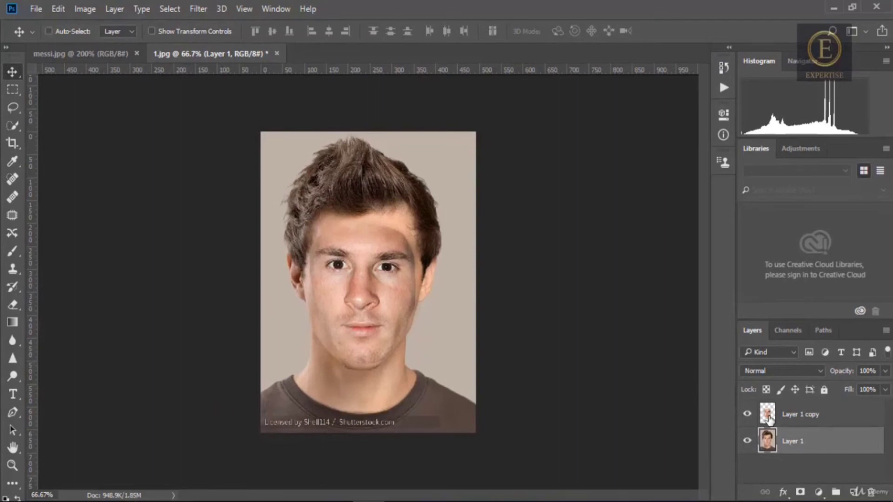
- Load the face outline of Layer 1 copy as a selection and convert it into a 10 px wide border selection
{"action": "left_click", "coordinate": [768, 418]}
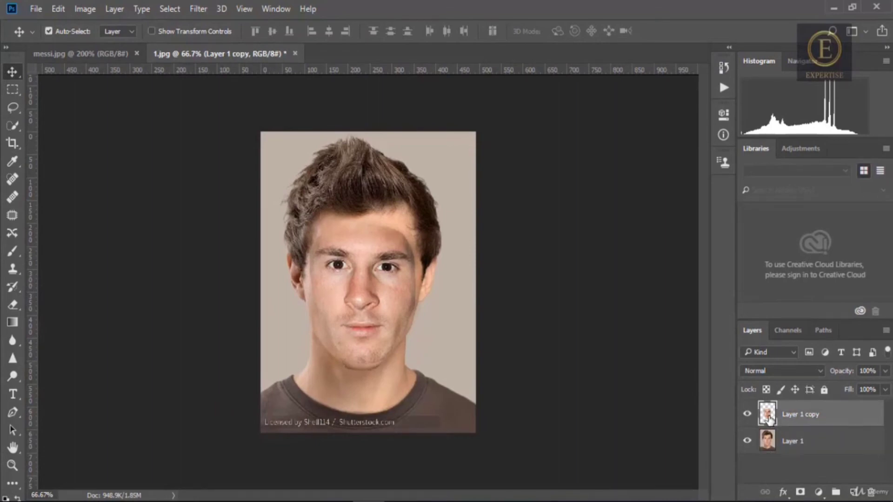
{"action": "left_click", "coordinate": [169, 11]}
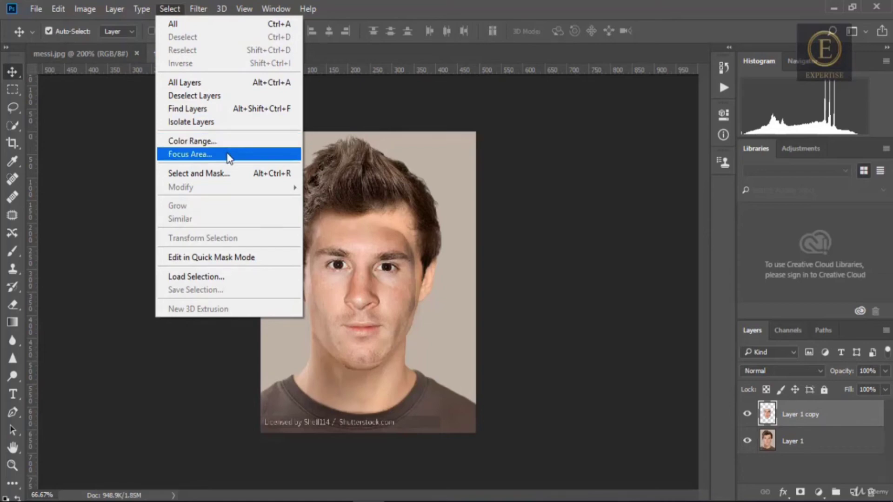
{"action": "left_click", "coordinate": [768, 416]}
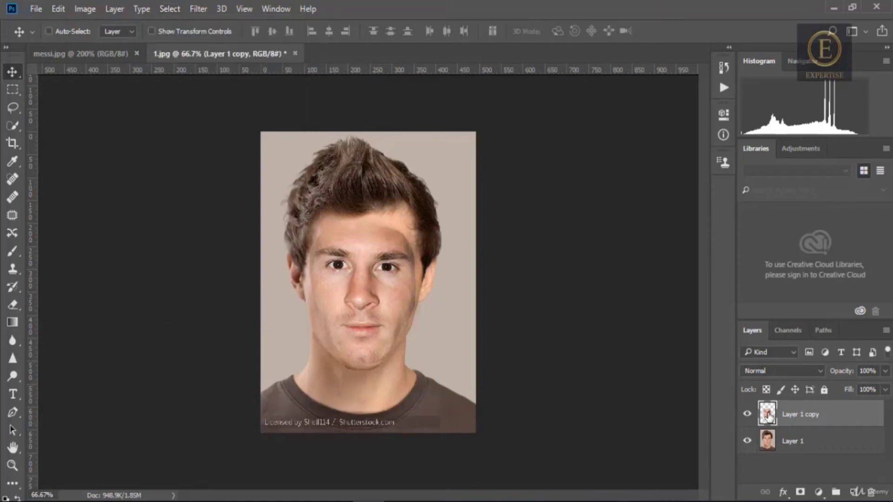
{"action": "left_click", "coordinate": [767, 415], "text": "ctrl"}
{"action": "left_click", "coordinate": [169, 8]}
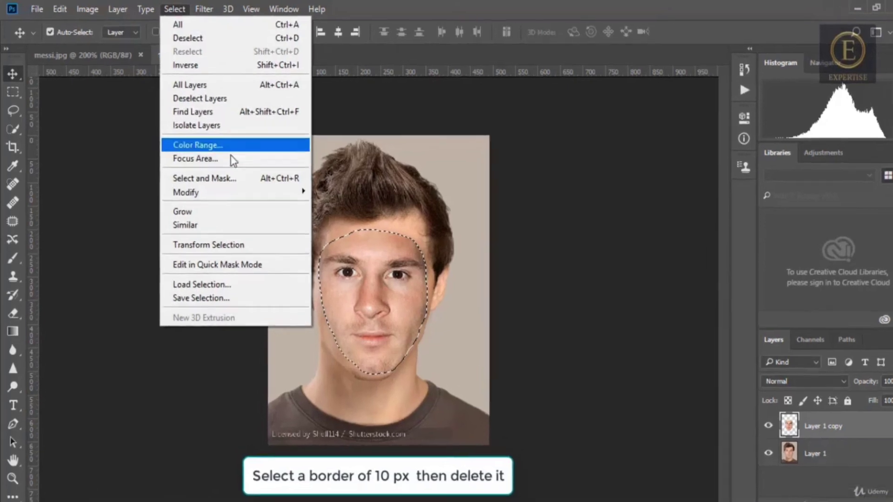
{"action": "mouse_move", "coordinate": [195, 192]}
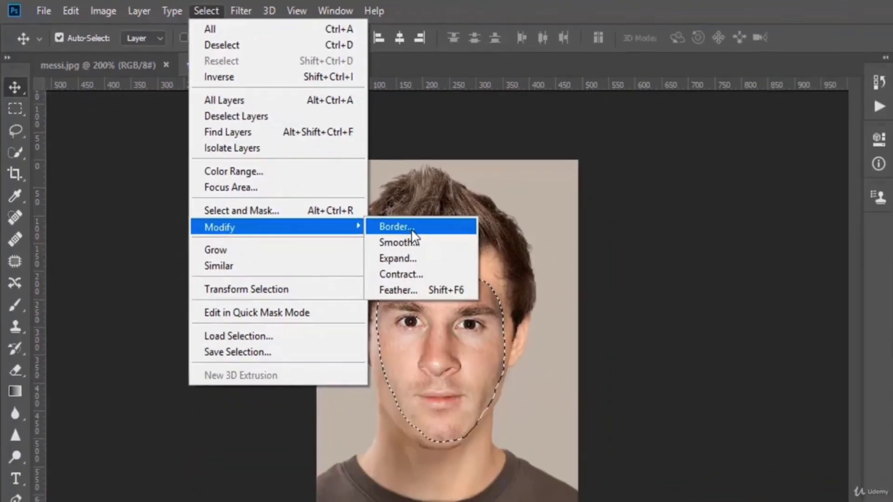
{"action": "left_click", "coordinate": [338, 192]}
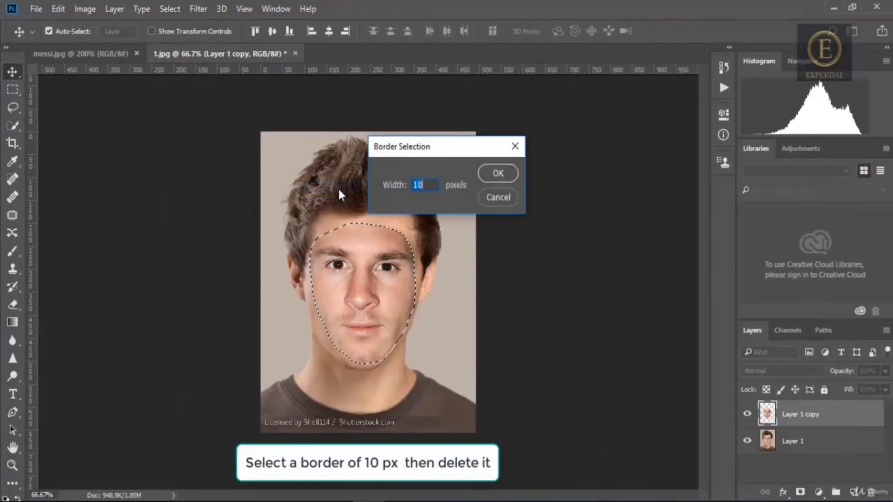
{"action": "left_click", "coordinate": [420, 185]}
{"action": "left_click", "coordinate": [497, 176]}
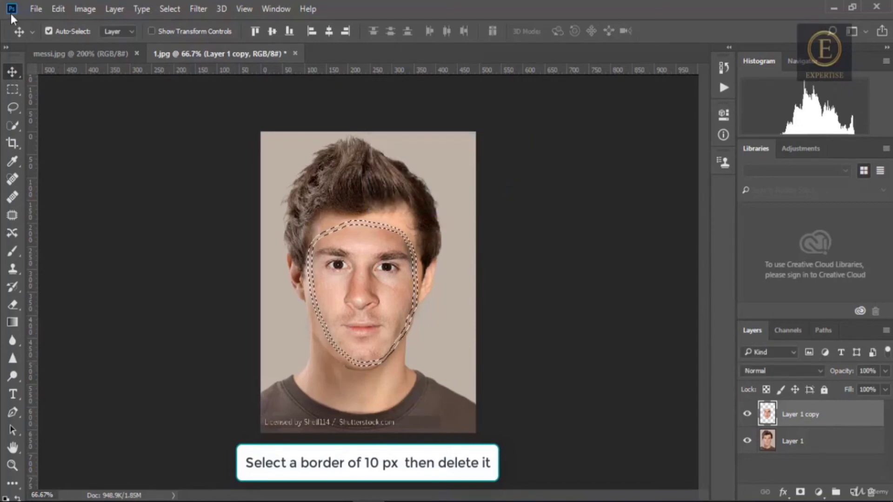
- Delete the border-selected edge pixels from Layer 1 copy and deselect
{"action": "left_click", "coordinate": [13, 89]}
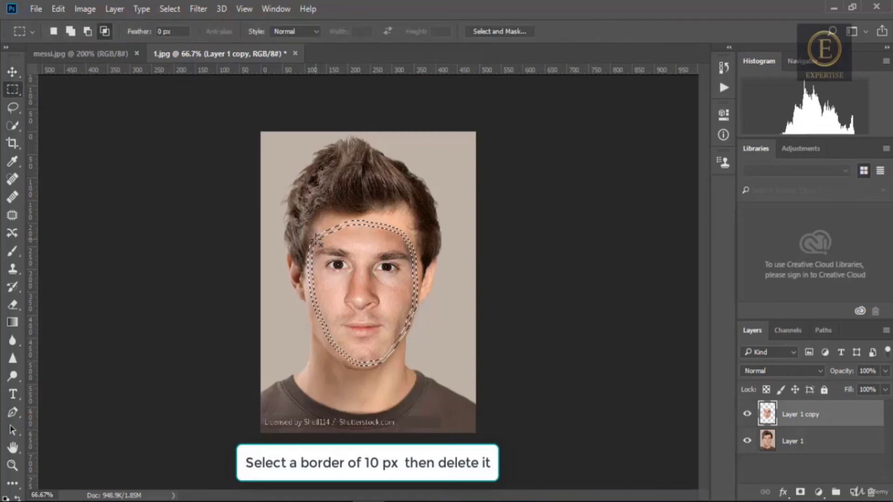
{"action": "key", "text": "Delete"}
{"action": "key", "text": "ctrl+d"}
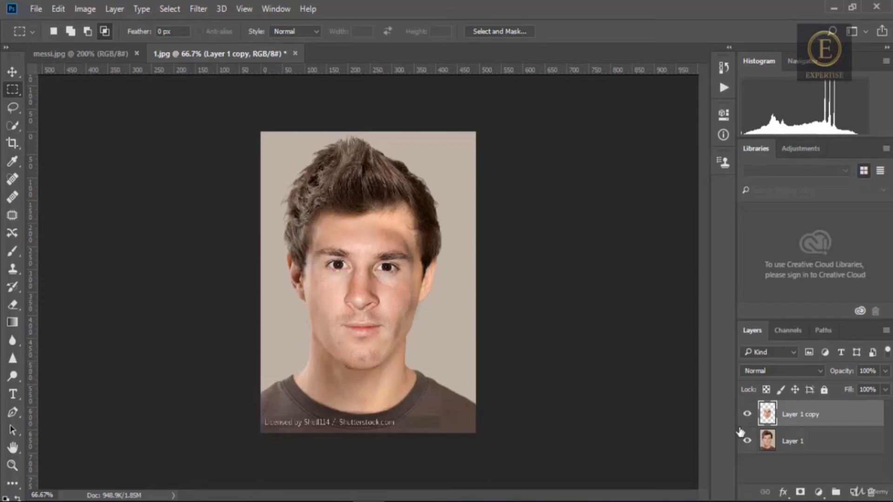
- Cut the face area out of Layer 1 using the outline of Layer 1 copy as the selection, and deselect
{"action": "left_click", "coordinate": [803, 442]}
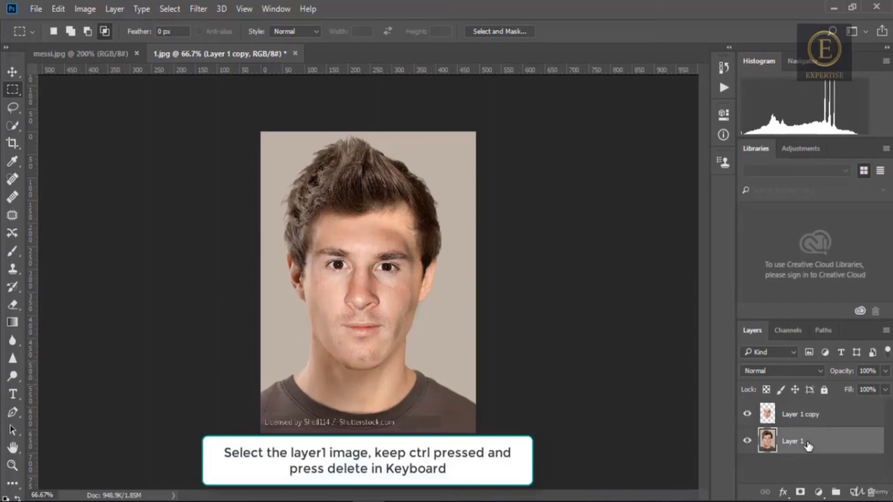
{"action": "left_click", "coordinate": [767, 419], "text": "ctrl"}
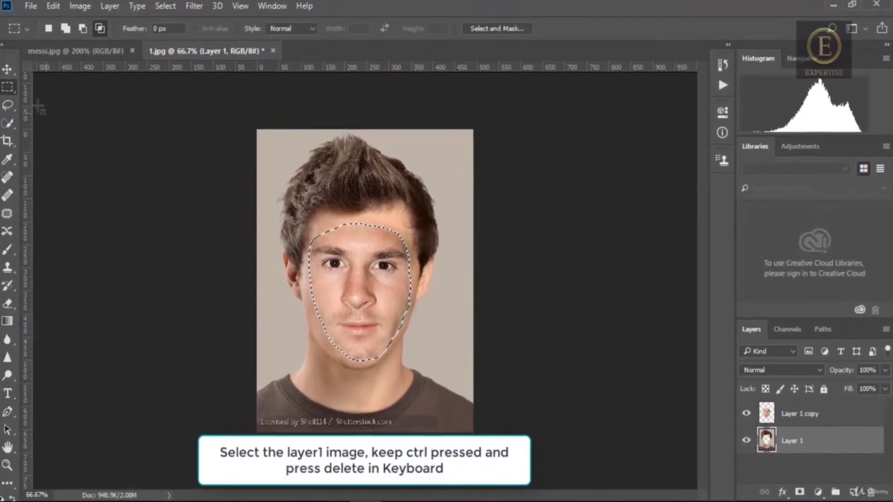
{"action": "left_click", "coordinate": [44, 102]}
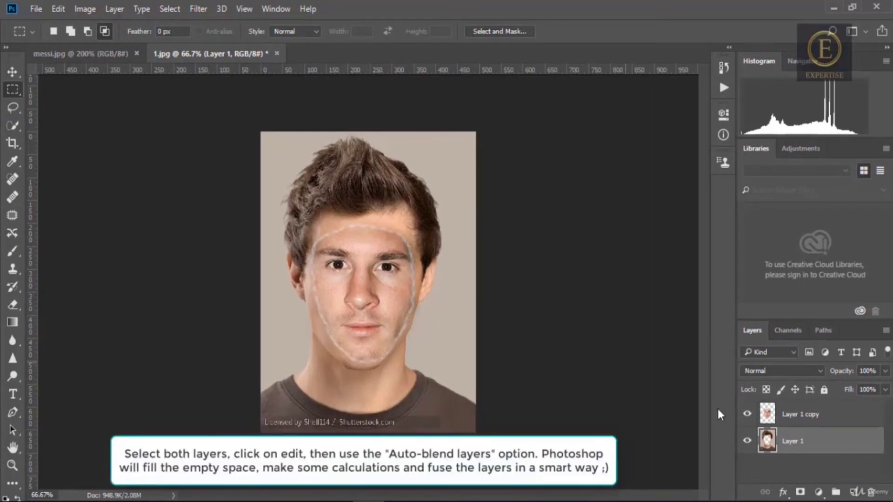
- Auto-blend Layer 1 and Layer 1 copy as a Panorama with Seamless Tones and Colors and Content Aware Fill Transparent Areas, and deselect
{"action": "left_click", "coordinate": [805, 422], "text": "ctrl"}
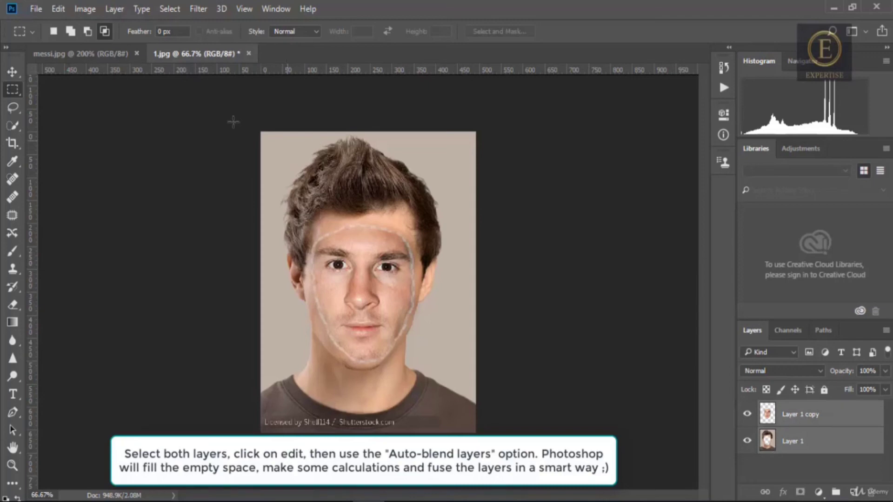
{"action": "left_click", "coordinate": [87, 9]}
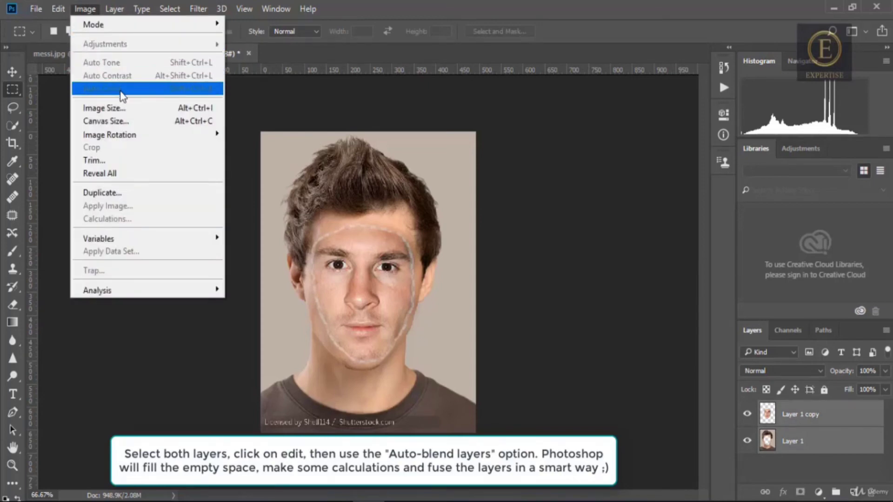
{"action": "left_click", "coordinate": [54, 8]}
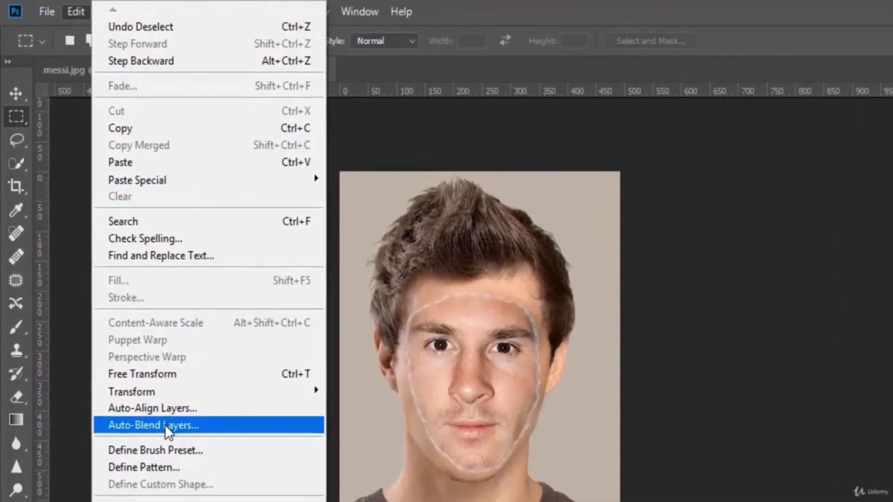
{"action": "left_click", "coordinate": [165, 425]}
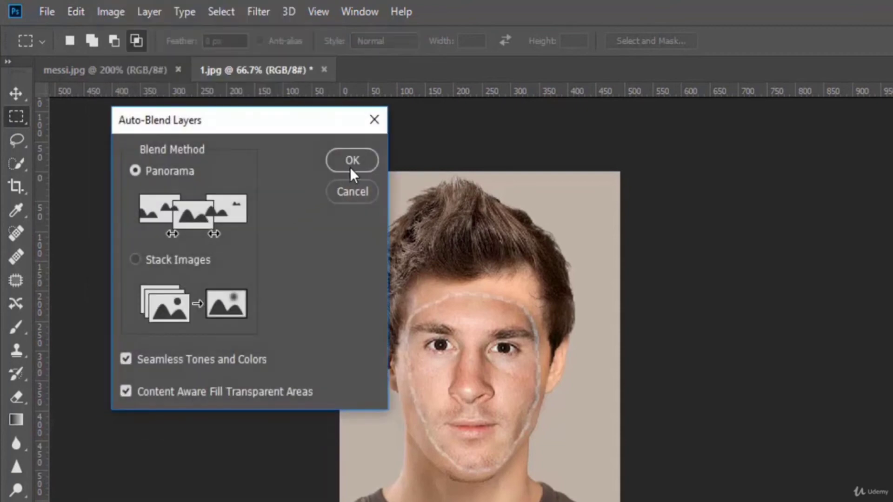
{"action": "left_click", "coordinate": [351, 161]}
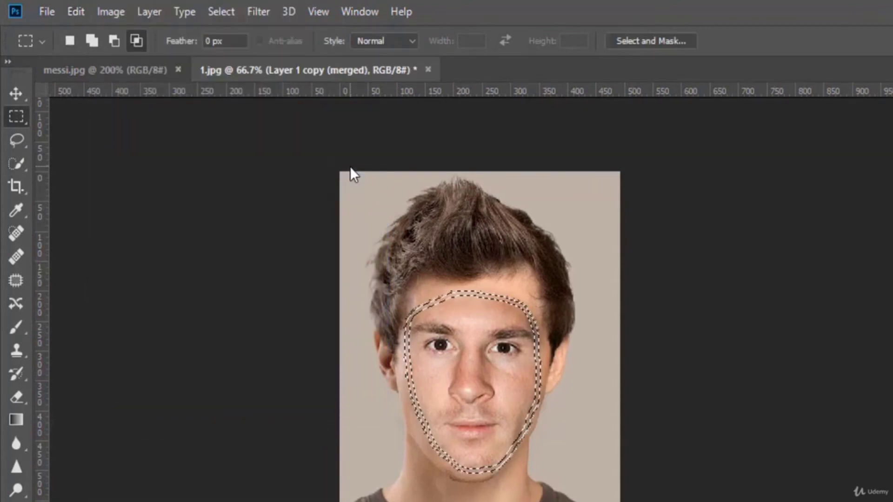
{"action": "key", "text": "ctrl+d"}
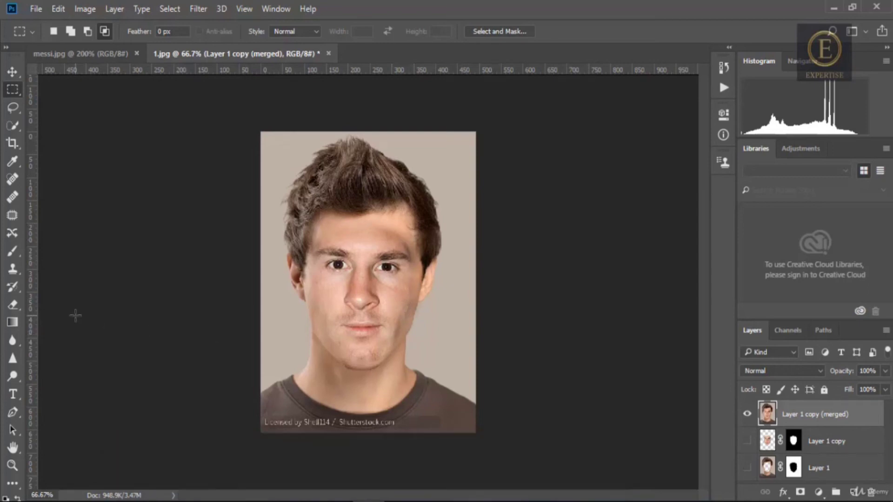
- Heal the dark patches along the man's left cheek and a spot above his left eyebrow with the Spot Healing Brush
{"action": "left_click", "coordinate": [11, 178]}
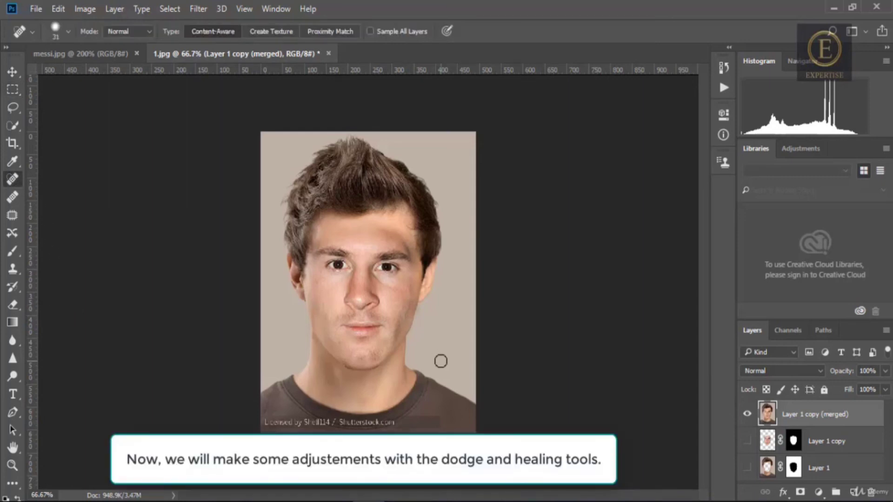
{"action": "key", "text": "ctrl+plus"}
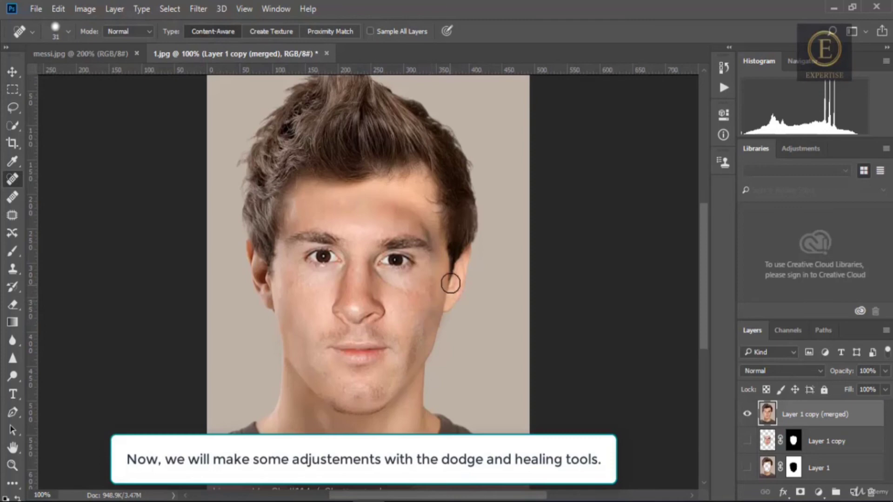
{"action": "mouse_move", "coordinate": [426, 309]}
{"action": "left_mouse_down"}
{"action": "mouse_move", "coordinate": [417, 344]}
{"action": "mouse_move", "coordinate": [427, 323]}
{"action": "left_mouse_up"}
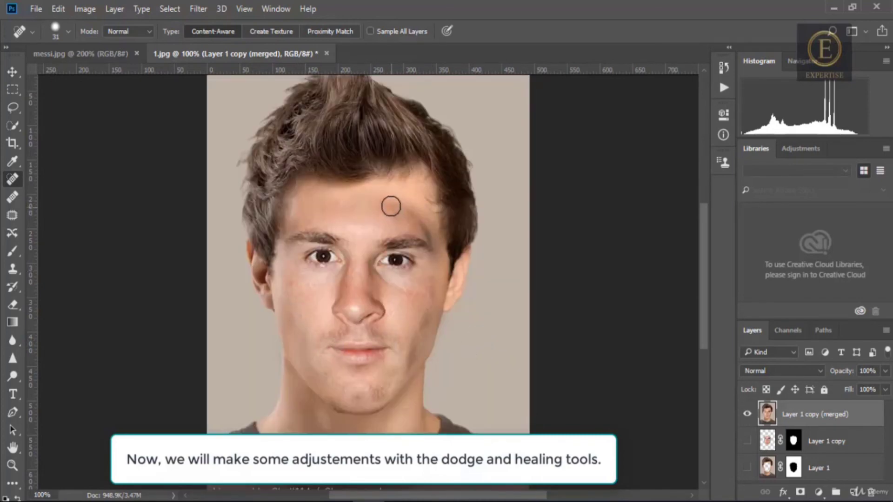
{"action": "left_click", "coordinate": [409, 211]}
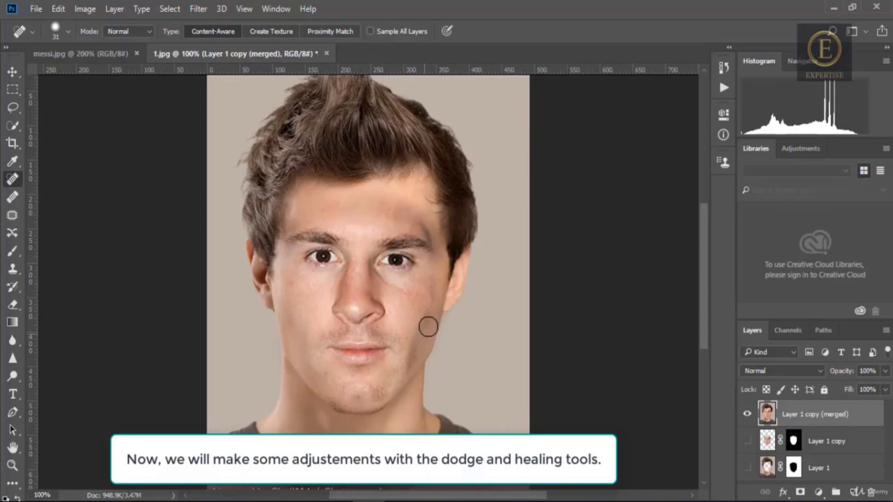
{"action": "left_click", "coordinate": [434, 304]}
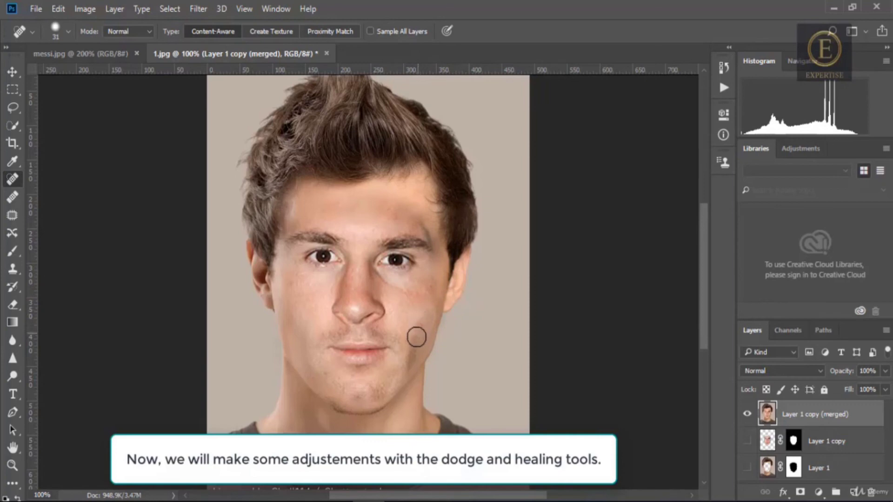
{"action": "left_click_drag", "start_coordinate": [412, 371], "coordinate": [417, 321]}
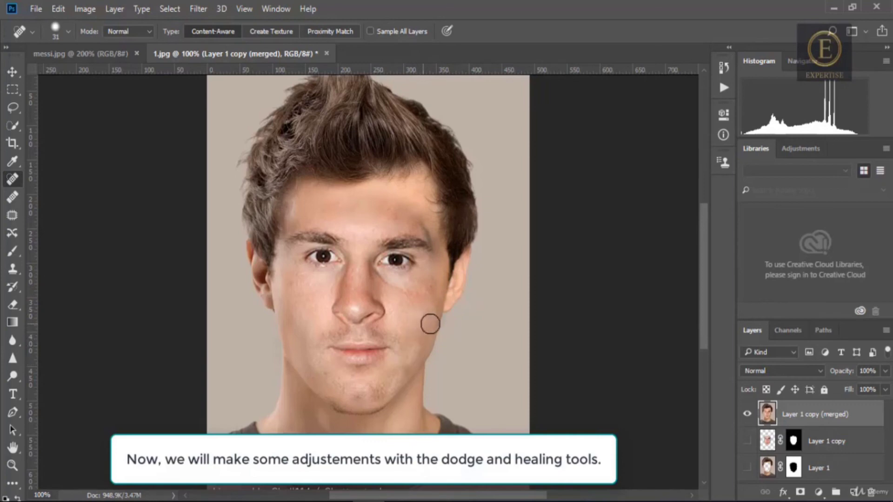
- Heal the dark patch above the man's left eyebrow and the uneven spots across his forehead with the Spot Healing Brush
{"action": "left_click_drag", "start_coordinate": [426, 234], "coordinate": [398, 210]}
{"action": "left_click", "coordinate": [411, 216]}
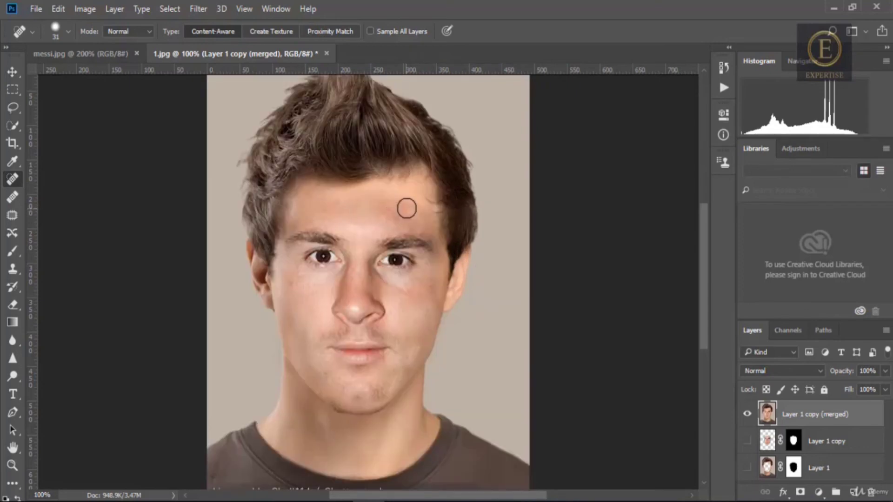
{"action": "left_click", "coordinate": [405, 206]}
{"action": "left_click", "coordinate": [381, 206]}
{"action": "left_click", "coordinate": [364, 201]}
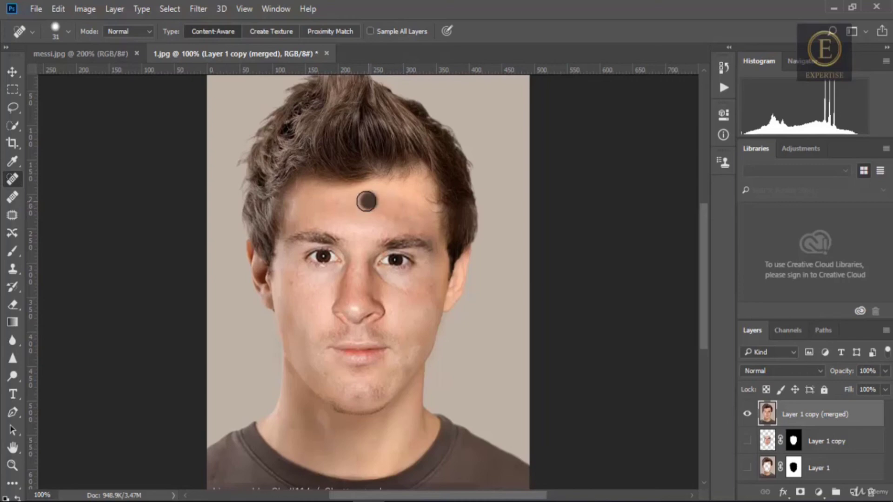
{"action": "left_click", "coordinate": [343, 202]}
{"action": "left_click_drag", "start_coordinate": [334, 204], "coordinate": [313, 213]}
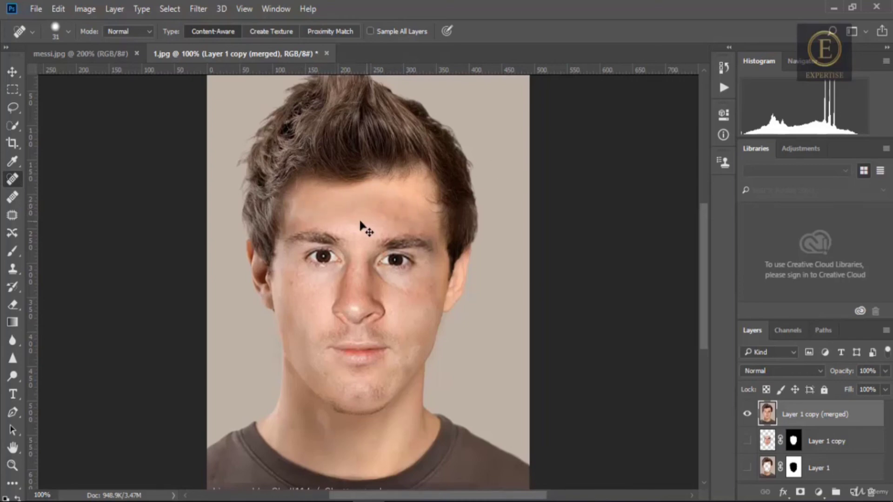
{"action": "left_click", "coordinate": [313, 207]}
{"action": "key", "text": "ctrl+minus"}
{"action": "key", "text": "ctrl+minus"}
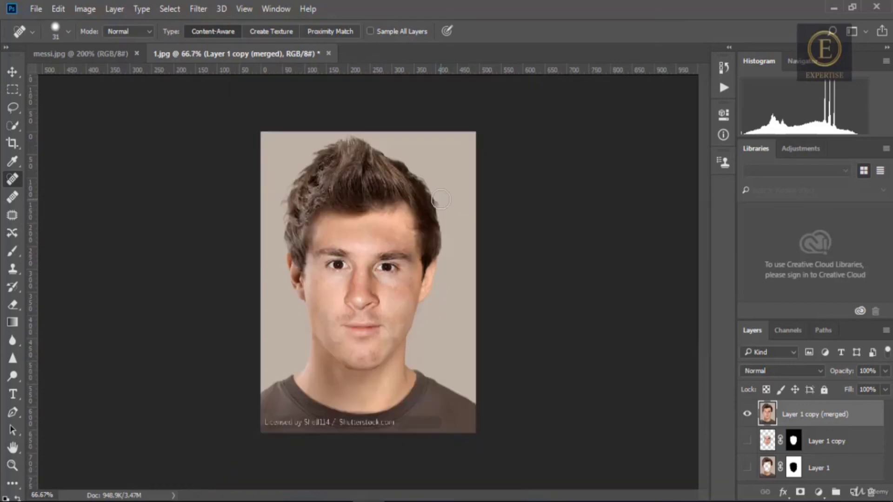
{"action": "key", "text": "ctrl+plus"}
- Lighten the forehead above the man's left eye using the Dodge tool with an enlarged brush on Midtones at 50% exposure
{"action": "left_click", "coordinate": [12, 375]}
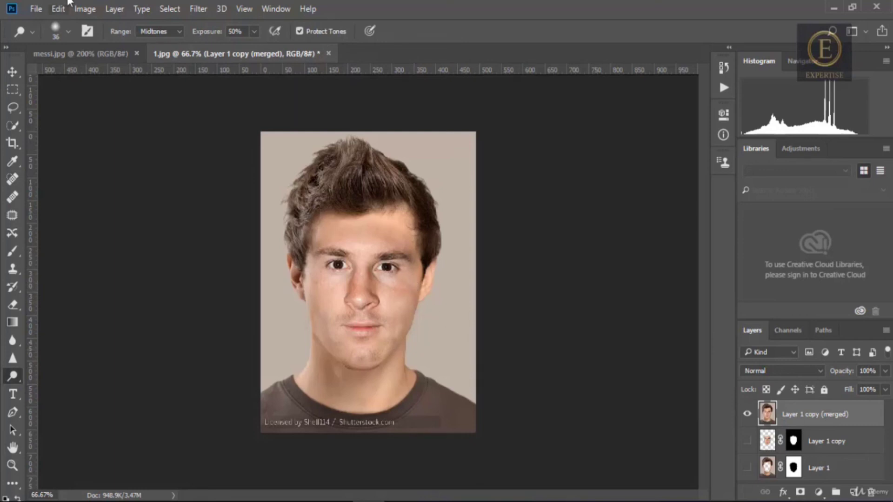
{"action": "left_click", "coordinate": [68, 33]}
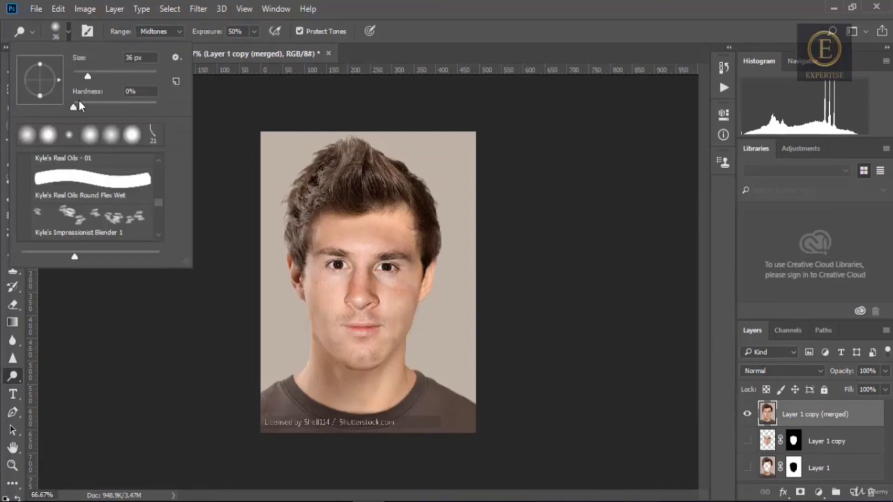
{"action": "left_click", "coordinate": [110, 74]}
{"action": "left_click", "coordinate": [508, 287]}
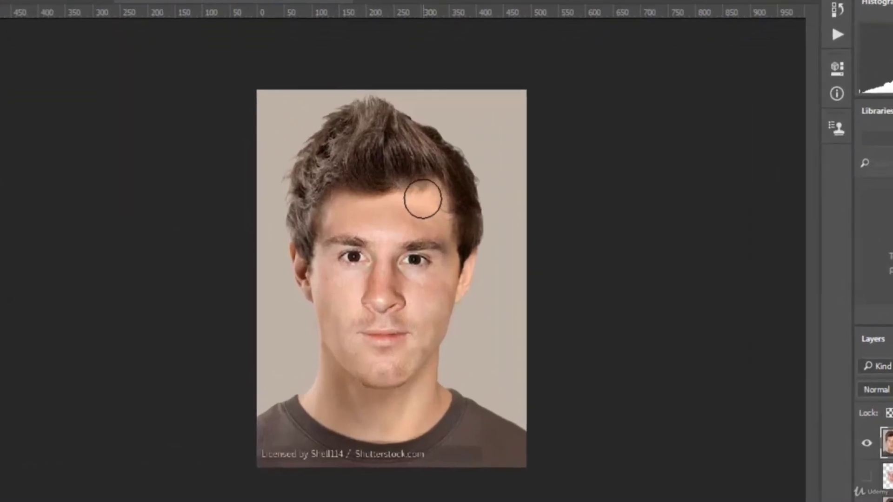
{"action": "mouse_move", "coordinate": [423, 199]}
{"action": "left_mouse_down"}
{"action": "mouse_move", "coordinate": [453, 202]}
{"action": "mouse_move", "coordinate": [361, 212]}
{"action": "mouse_move", "coordinate": [468, 209]}
{"action": "mouse_move", "coordinate": [390, 197]}
{"action": "mouse_move", "coordinate": [424, 211]}
{"action": "left_mouse_up"}
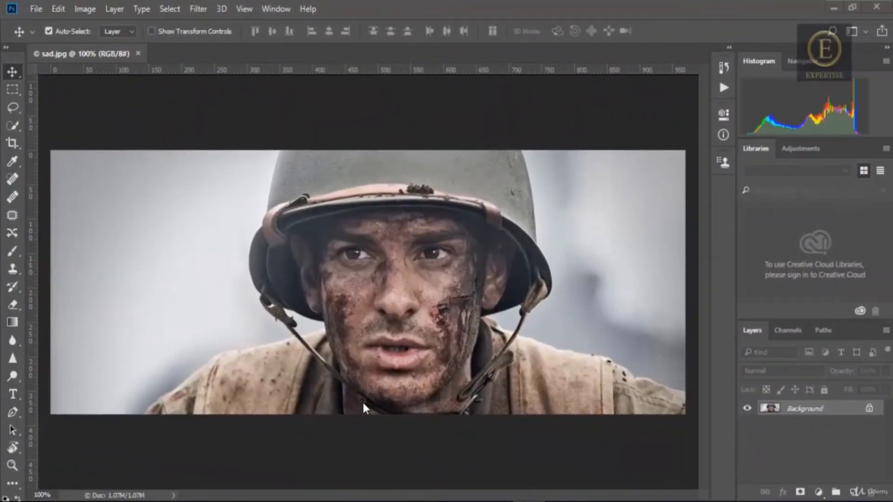
- Remove the scars from the soldier's left cheek in sad.jpg with the Healing Brush, sampling clean skin beside the nose
{"action": "left_click", "coordinate": [869, 409]}
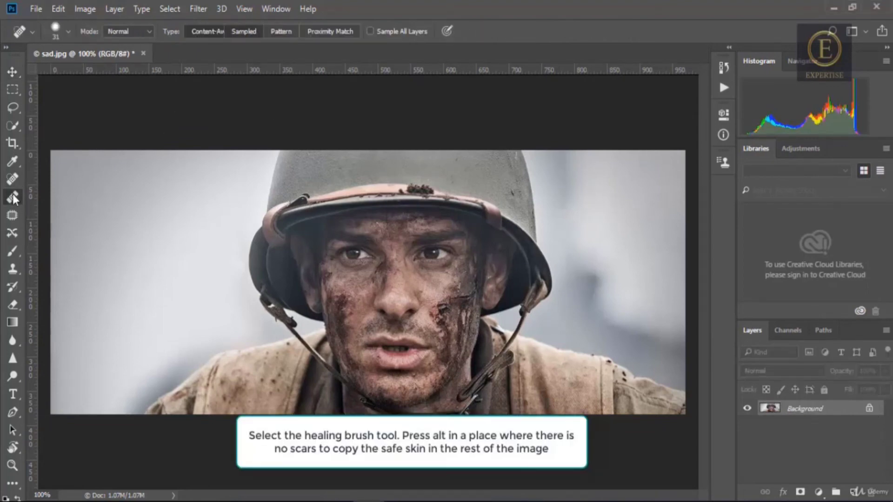
{"action": "key", "text": "shift+j"}
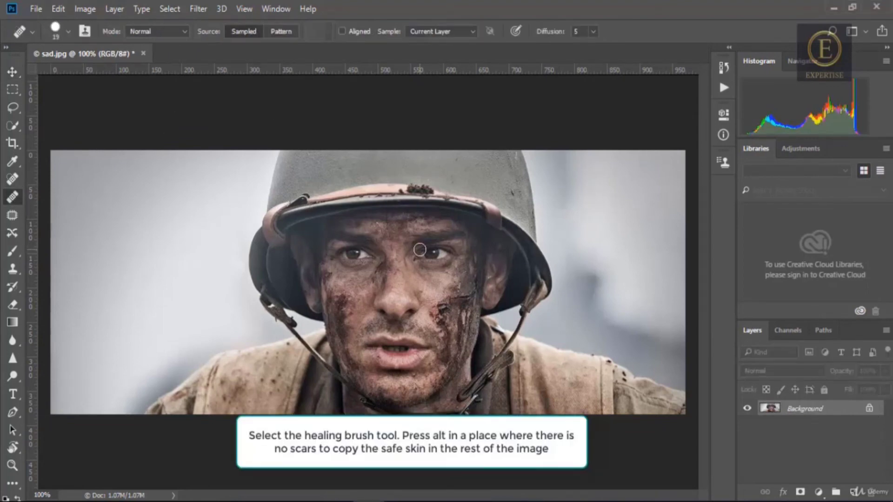
{"action": "left_click", "coordinate": [434, 296], "text": "alt"}
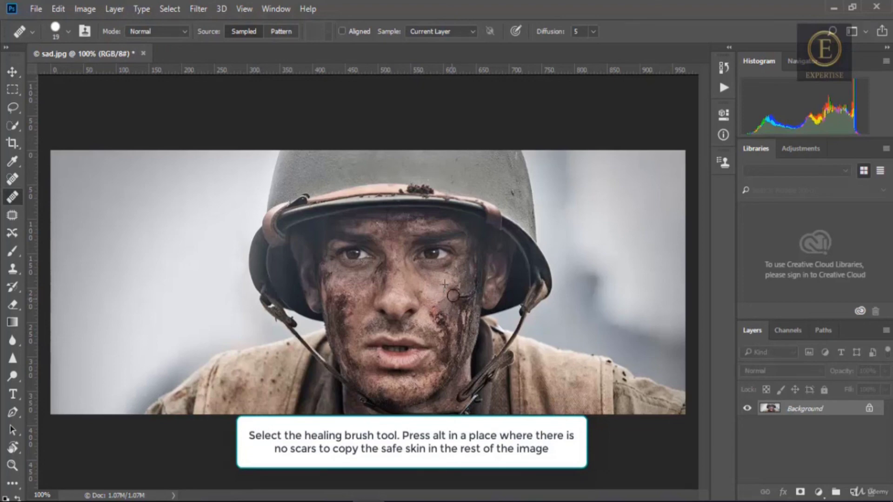
{"action": "mouse_move", "coordinate": [441, 303]}
{"action": "left_mouse_down"}
{"action": "mouse_move", "coordinate": [457, 280]}
{"action": "mouse_move", "coordinate": [435, 318]}
{"action": "mouse_move", "coordinate": [450, 301]}
{"action": "mouse_move", "coordinate": [442, 318]}
{"action": "left_mouse_up"}
{"action": "left_click", "coordinate": [433, 293], "text": "alt"}
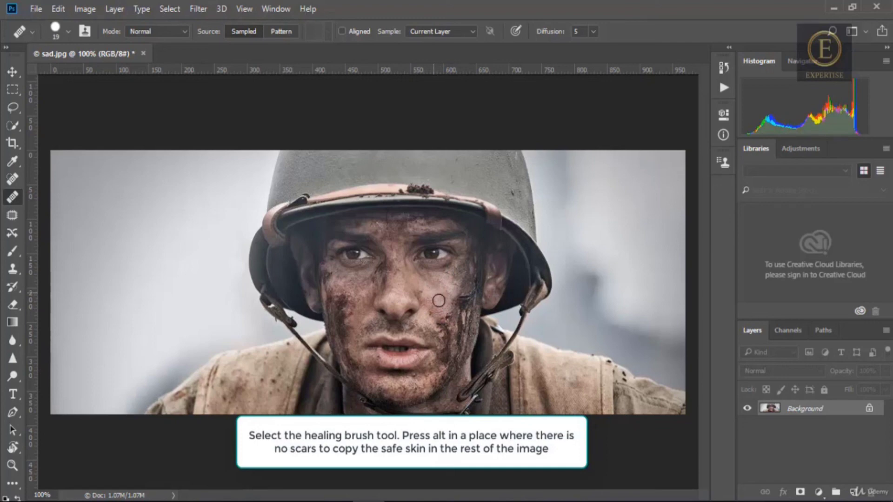
{"action": "mouse_move", "coordinate": [444, 320]}
{"action": "left_mouse_down"}
{"action": "mouse_move", "coordinate": [463, 285]}
{"action": "mouse_move", "coordinate": [444, 326]}
{"action": "mouse_move", "coordinate": [468, 295]}
{"action": "mouse_move", "coordinate": [455, 340]}
{"action": "mouse_move", "coordinate": [439, 324]}
{"action": "mouse_move", "coordinate": [448, 344]}
{"action": "mouse_move", "coordinate": [446, 321]}
{"action": "left_mouse_up"}
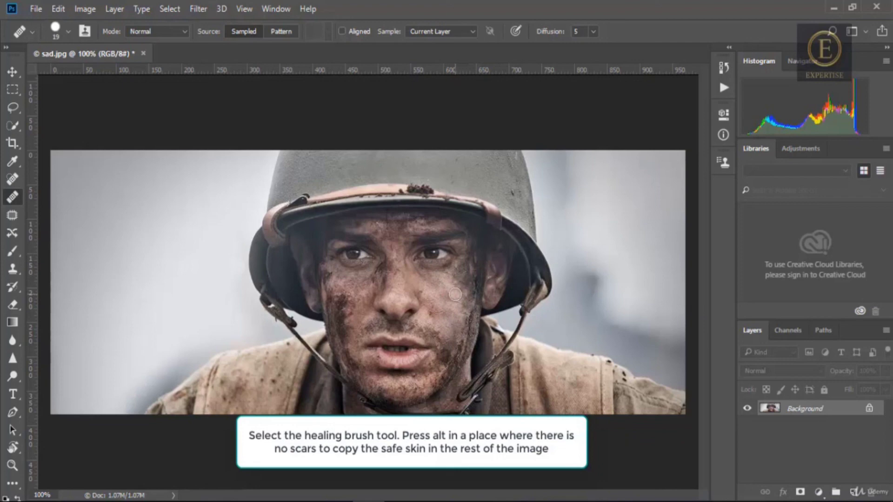
{"action": "left_click_drag", "start_coordinate": [459, 289], "coordinate": [457, 285]}
{"action": "left_click_drag", "start_coordinate": [457, 290], "coordinate": [459, 286]}
{"action": "mouse_move", "coordinate": [459, 289]}
{"action": "left_mouse_down"}
{"action": "mouse_move", "coordinate": [451, 312]}
{"action": "mouse_move", "coordinate": [451, 289]}
{"action": "left_mouse_up"}
{"action": "left_click", "coordinate": [432, 297], "text": "alt"}
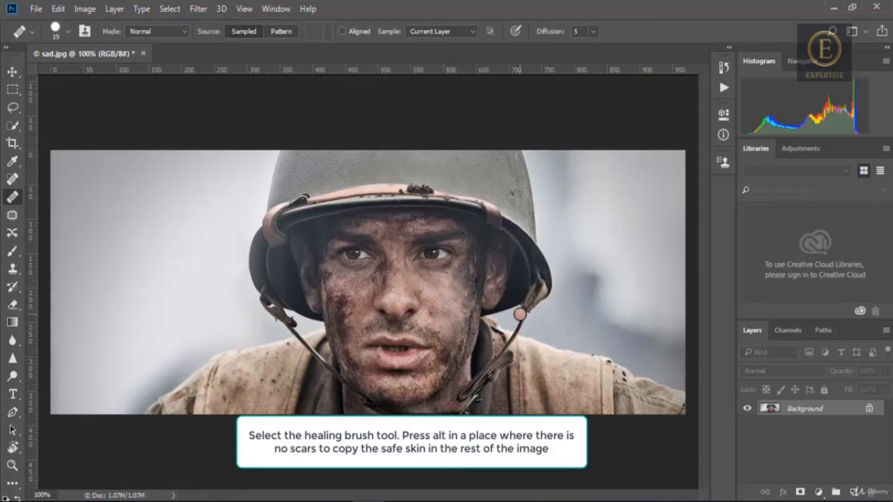
- Heal the wounds on the soldier's right cheek using clean skin sampled below his right eye and on the nose bridge
{"action": "left_click", "coordinate": [362, 285], "text": "alt"}
{"action": "mouse_move", "coordinate": [347, 292]}
{"action": "left_mouse_down"}
{"action": "mouse_move", "coordinate": [343, 318]}
{"action": "mouse_move", "coordinate": [342, 302]}
{"action": "left_mouse_up"}
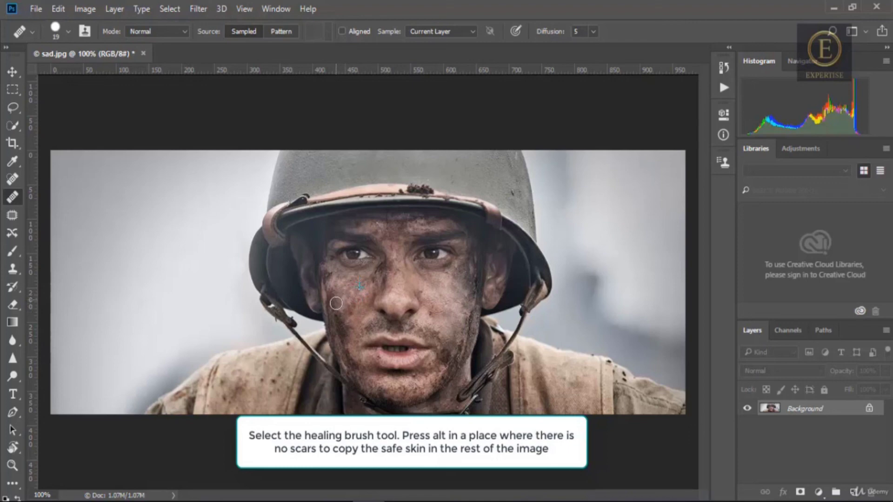
{"action": "left_click_drag", "start_coordinate": [335, 303], "coordinate": [334, 303]}
{"action": "left_click", "coordinate": [404, 262], "text": "alt"}
{"action": "left_click_drag", "start_coordinate": [343, 331], "coordinate": [342, 338]}
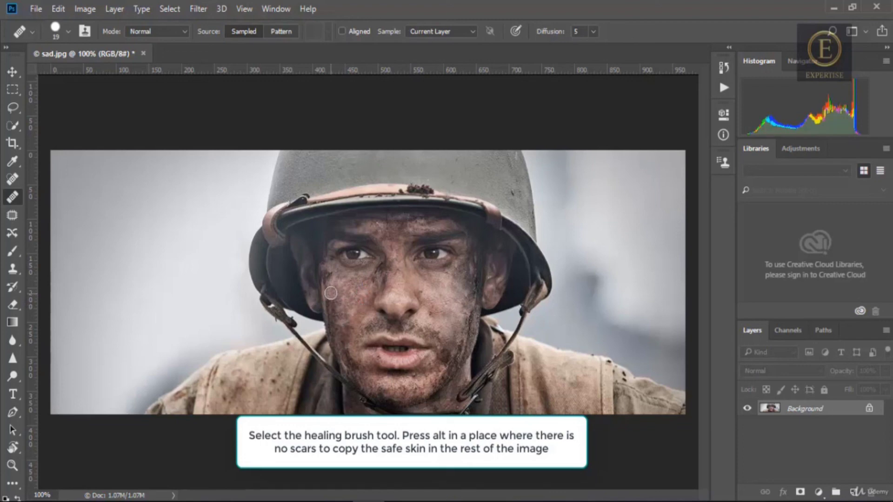
{"action": "left_click_drag", "start_coordinate": [330, 293], "coordinate": [337, 326]}
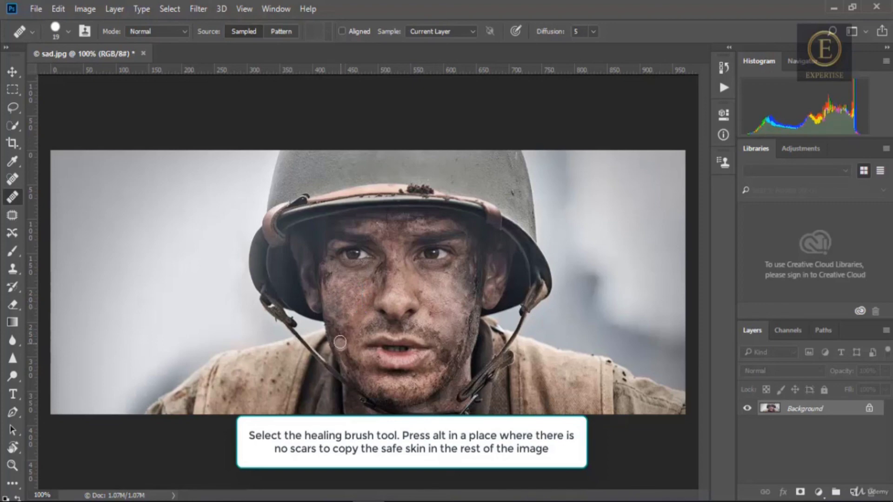
{"action": "left_click", "coordinate": [340, 343]}
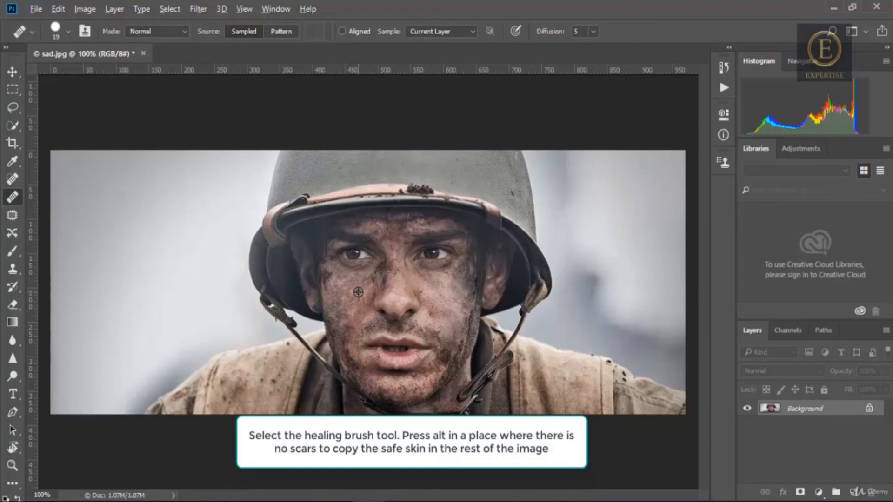
- Even out the remaining marks along the outer right cheek, from below the eye toward the jaw, with sampled skin
{"action": "mouse_move", "coordinate": [326, 324]}
{"action": "left_mouse_down"}
{"action": "mouse_move", "coordinate": [337, 340]}
{"action": "mouse_move", "coordinate": [329, 315]}
{"action": "mouse_move", "coordinate": [331, 327]}
{"action": "mouse_move", "coordinate": [348, 320]}
{"action": "mouse_move", "coordinate": [331, 317]}
{"action": "mouse_move", "coordinate": [335, 309]}
{"action": "mouse_move", "coordinate": [339, 346]}
{"action": "left_mouse_up"}
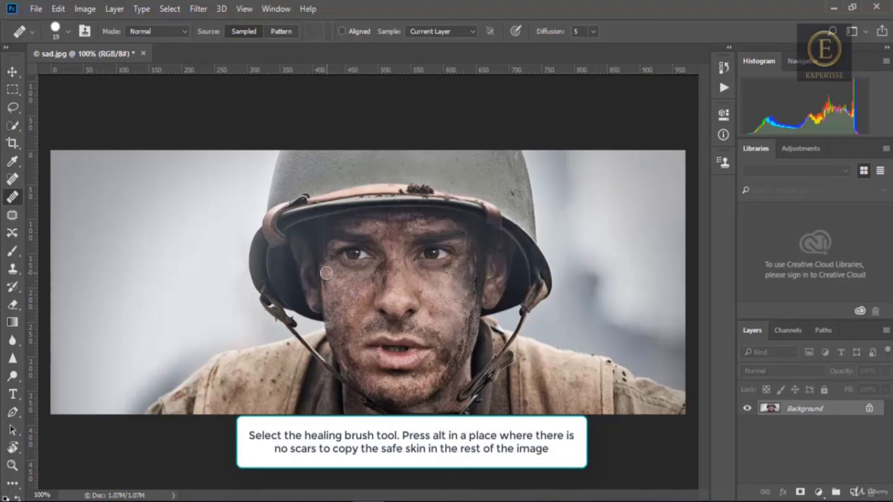
{"action": "mouse_move", "coordinate": [354, 296]}
{"action": "left_mouse_down"}
{"action": "mouse_move", "coordinate": [324, 269]}
{"action": "mouse_move", "coordinate": [326, 283]}
{"action": "mouse_move", "coordinate": [323, 265]}
{"action": "mouse_move", "coordinate": [327, 282]}
{"action": "mouse_move", "coordinate": [340, 282]}
{"action": "mouse_move", "coordinate": [311, 261]}
{"action": "mouse_move", "coordinate": [325, 280]}
{"action": "left_mouse_up"}
{"action": "left_click", "coordinate": [379, 314], "text": "alt"}
{"action": "left_click", "coordinate": [454, 302], "text": "alt"}
{"action": "mouse_move", "coordinate": [356, 287]}
{"action": "left_mouse_down"}
{"action": "mouse_move", "coordinate": [349, 313]}
{"action": "mouse_move", "coordinate": [343, 280]}
{"action": "mouse_move", "coordinate": [334, 301]}
{"action": "left_mouse_up"}
{"action": "mouse_move", "coordinate": [349, 296]}
{"action": "left_mouse_down"}
{"action": "mouse_move", "coordinate": [324, 266]}
{"action": "mouse_move", "coordinate": [446, 349]}
{"action": "mouse_move", "coordinate": [348, 325]}
{"action": "mouse_move", "coordinate": [346, 346]}
{"action": "mouse_move", "coordinate": [352, 327]}
{"action": "left_mouse_up"}
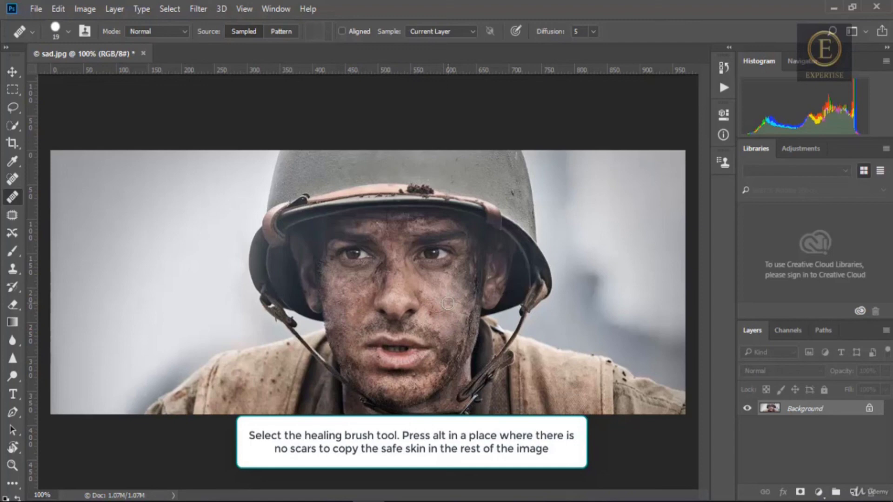
- Heal the marks beside the soldier's nose bridge and between his eyebrows with skin sampled from his left cheek and forehead
{"action": "left_click", "coordinate": [426, 275], "text": "alt"}
{"action": "mouse_move", "coordinate": [380, 272]}
{"action": "left_mouse_down"}
{"action": "mouse_move", "coordinate": [385, 265]}
{"action": "mouse_move", "coordinate": [373, 284]}
{"action": "left_mouse_up"}
{"action": "left_click", "coordinate": [421, 217], "text": "alt"}
{"action": "left_click", "coordinate": [380, 283]}
{"action": "left_click", "coordinate": [453, 300], "text": "alt"}
{"action": "mouse_move", "coordinate": [395, 229]}
{"action": "left_mouse_down"}
{"action": "mouse_move", "coordinate": [433, 221]}
{"action": "mouse_move", "coordinate": [393, 241]}
{"action": "left_mouse_up"}
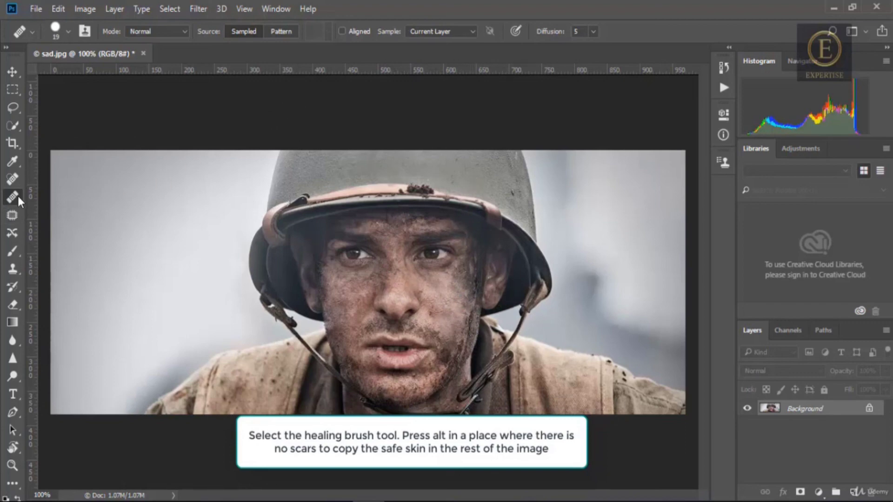
- Open the image in the Liquify filter and reshape the mouth to Smile 66 with the upper lip at -100
{"action": "left_click", "coordinate": [196, 7]}
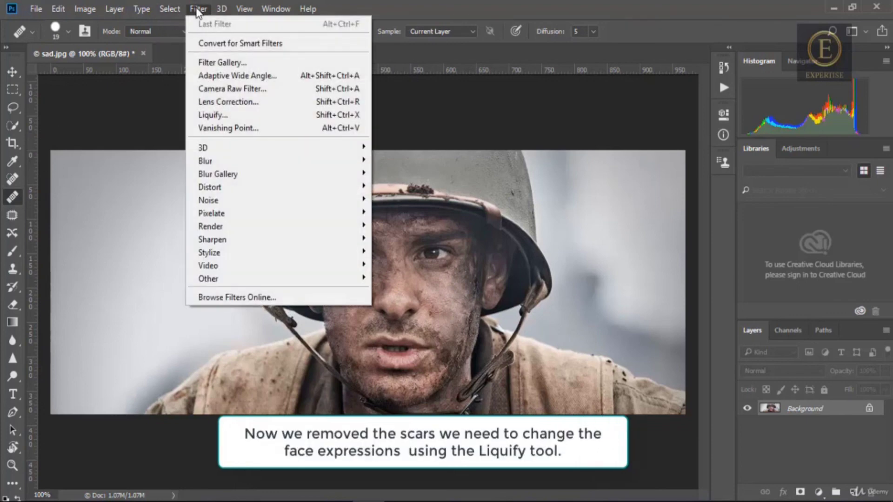
{"action": "left_click", "coordinate": [224, 116]}
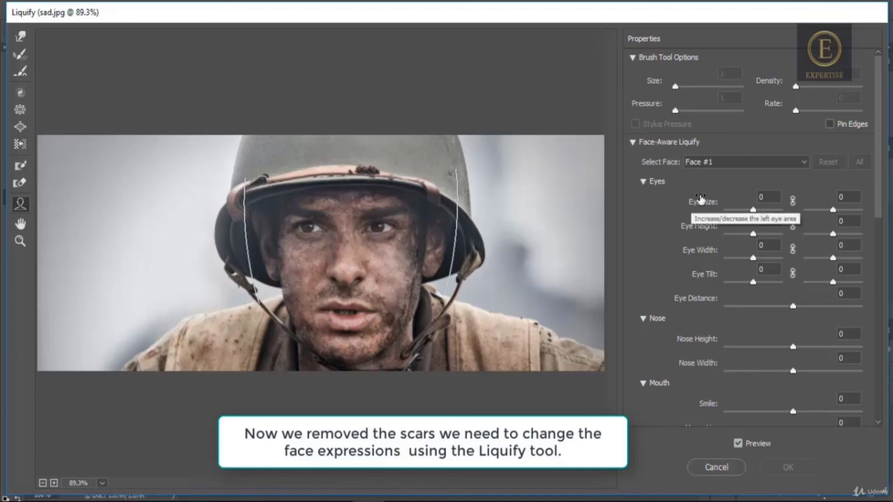
{"action": "mouse_move", "coordinate": [753, 210]}
{"action": "left_mouse_down"}
{"action": "mouse_move", "coordinate": [768, 213]}
{"action": "mouse_move", "coordinate": [753, 213]}
{"action": "left_mouse_up"}
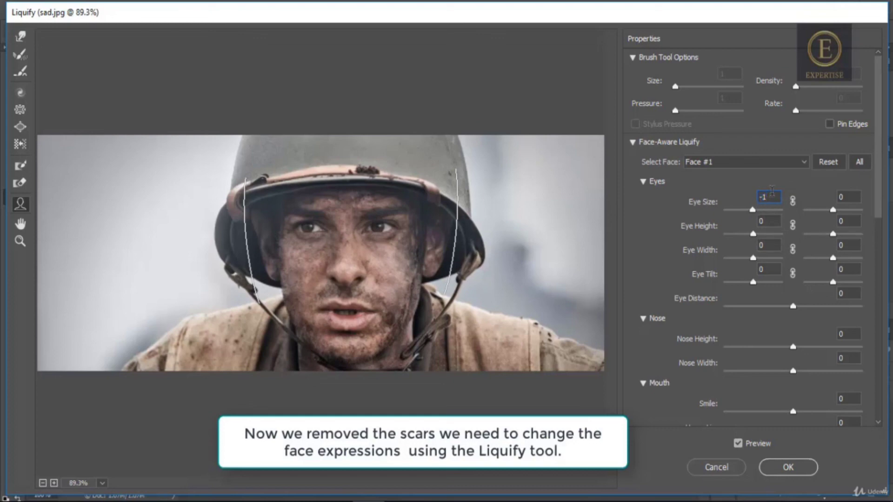
{"action": "type", "text": "0"}
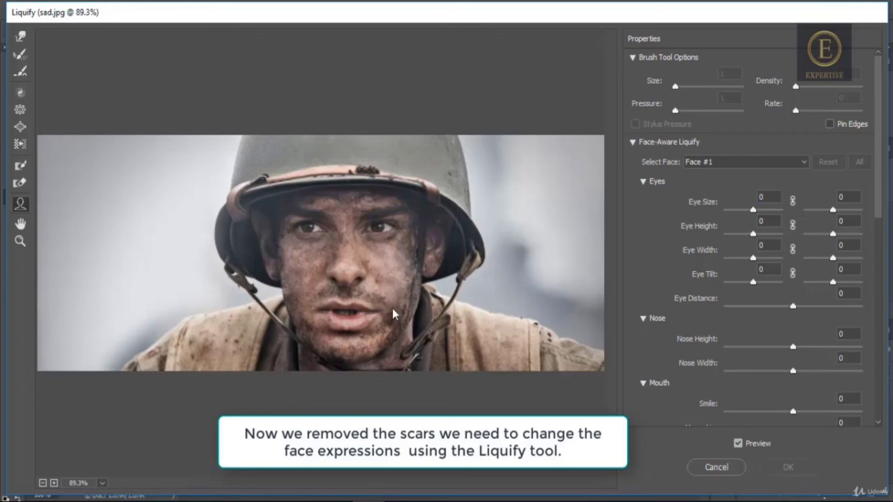
{"action": "left_click_drag", "start_coordinate": [372, 312], "coordinate": [388, 266]}
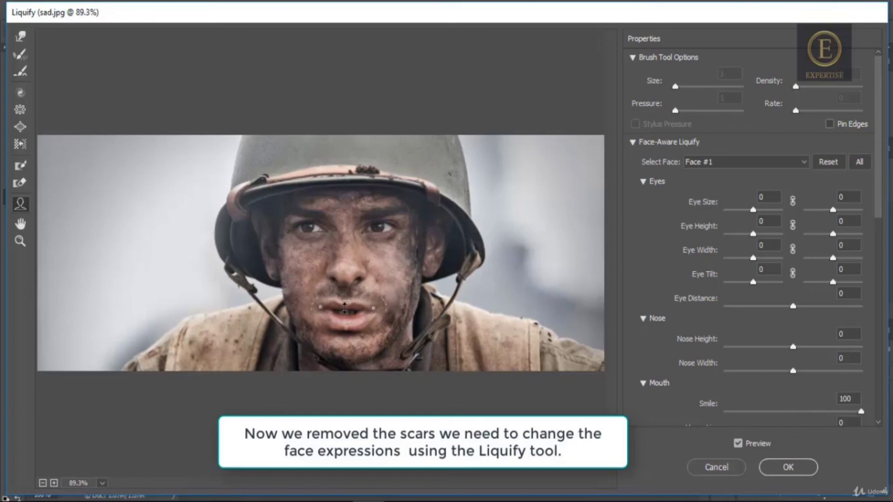
{"action": "left_click_drag", "start_coordinate": [345, 304], "coordinate": [345, 329]}
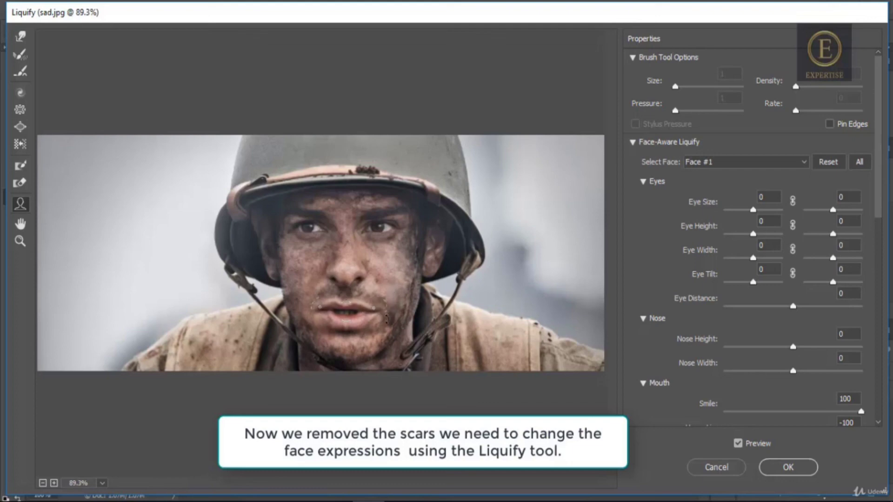
{"action": "left_click_drag", "start_coordinate": [387, 318], "coordinate": [394, 310]}
{"action": "left_click_drag", "start_coordinate": [399, 304], "coordinate": [394, 298]}
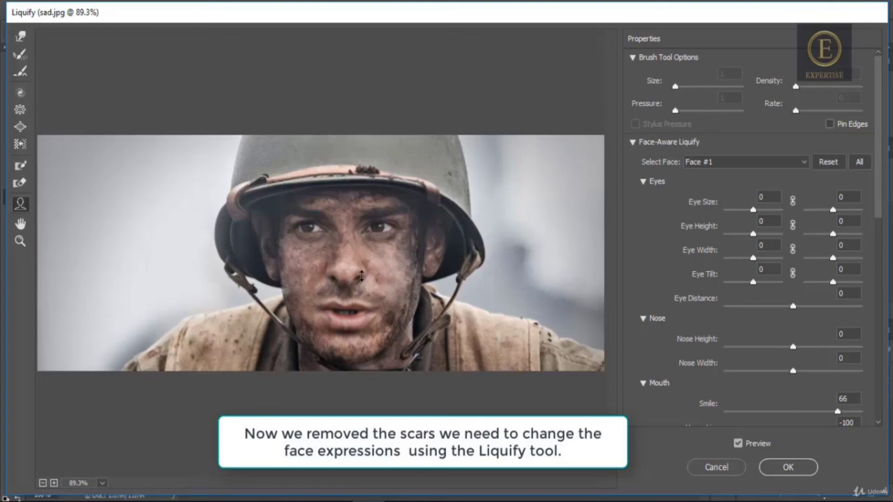
- Set the face's Nose Height to 18 and Eye Tilt to 100 for the left eye and -100 for the right
{"action": "left_click_drag", "start_coordinate": [362, 281], "coordinate": [362, 274]}
{"action": "left_click_drag", "start_coordinate": [410, 252], "coordinate": [407, 259]}
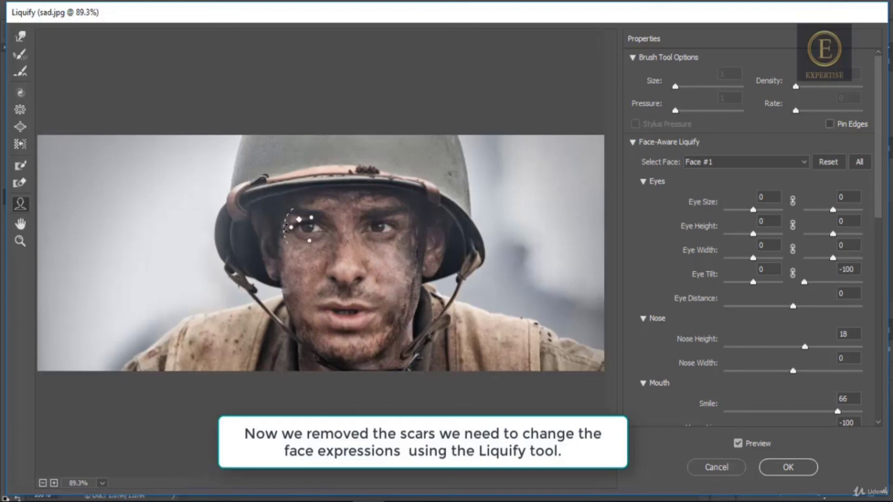
{"action": "left_click_drag", "start_coordinate": [286, 242], "coordinate": [276, 220]}
- Reshape the lower lip upward, set Smile to 49, and apply the Liquify filter
{"action": "left_click_drag", "start_coordinate": [382, 298], "coordinate": [383, 296]}
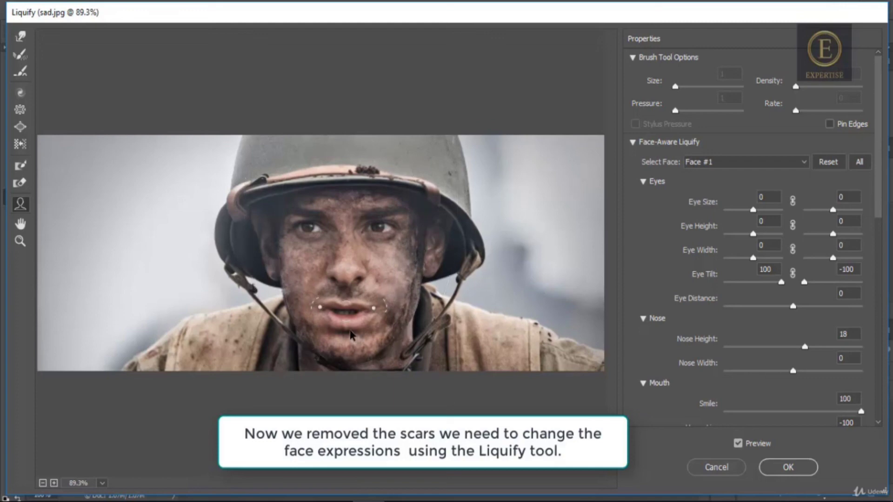
{"action": "left_click_drag", "start_coordinate": [346, 322], "coordinate": [348, 301]}
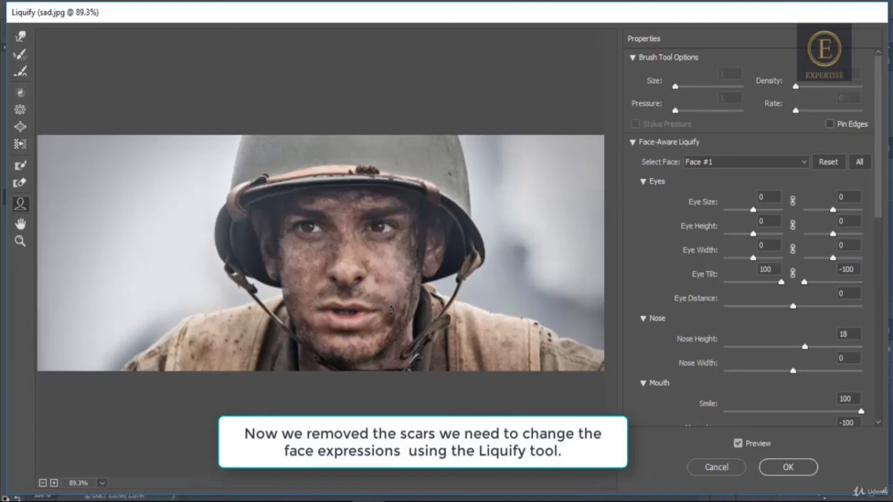
{"action": "left_click_drag", "start_coordinate": [396, 306], "coordinate": [396, 307]}
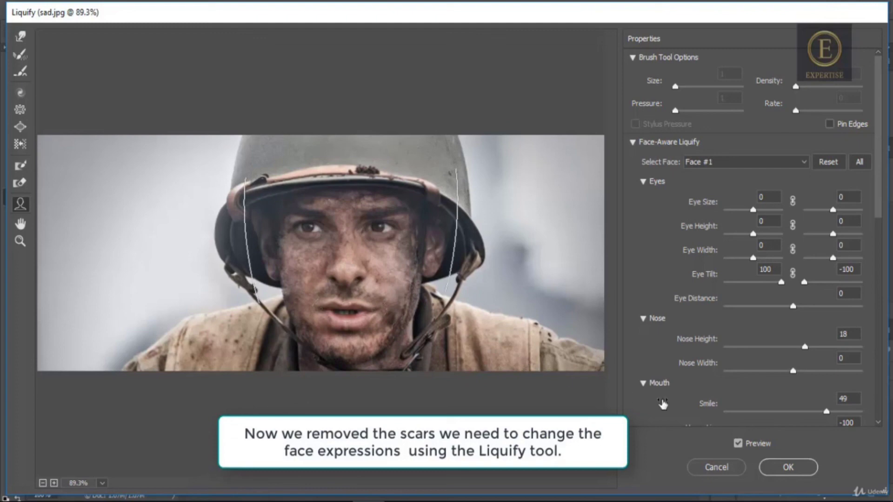
{"action": "left_click", "coordinate": [787, 467]}
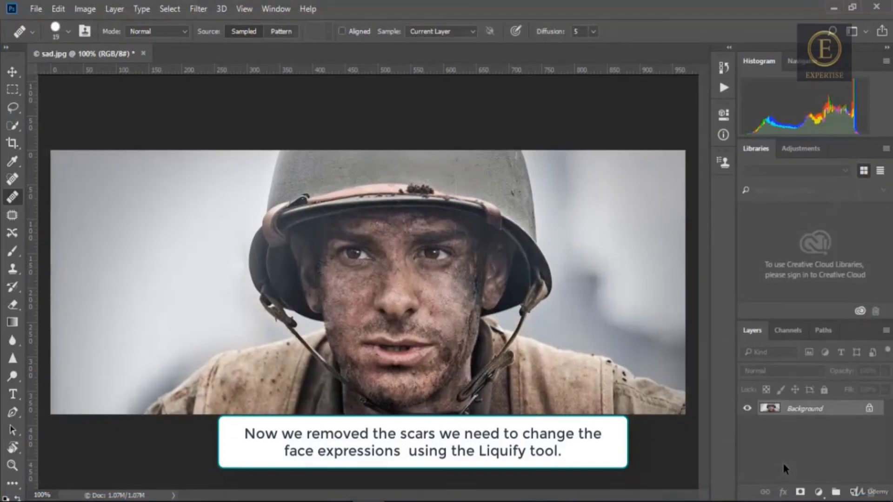